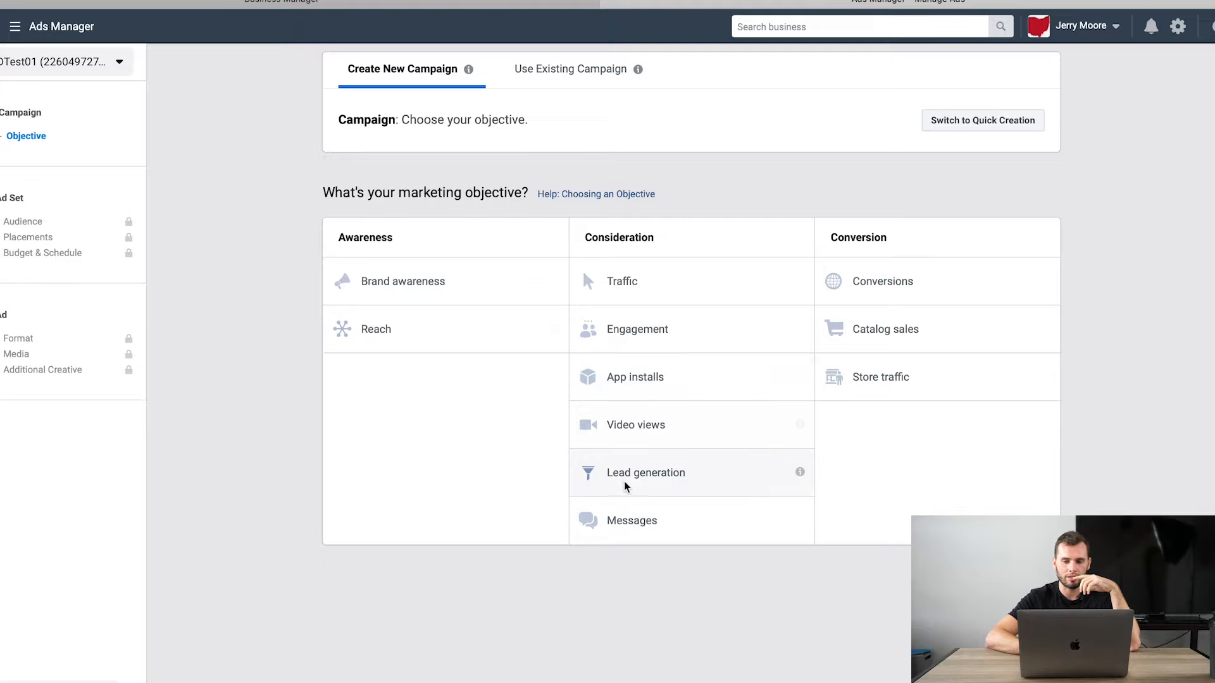
- Choose Lead generation as the campaign objective and continue to the ad set settings
click(624, 482)
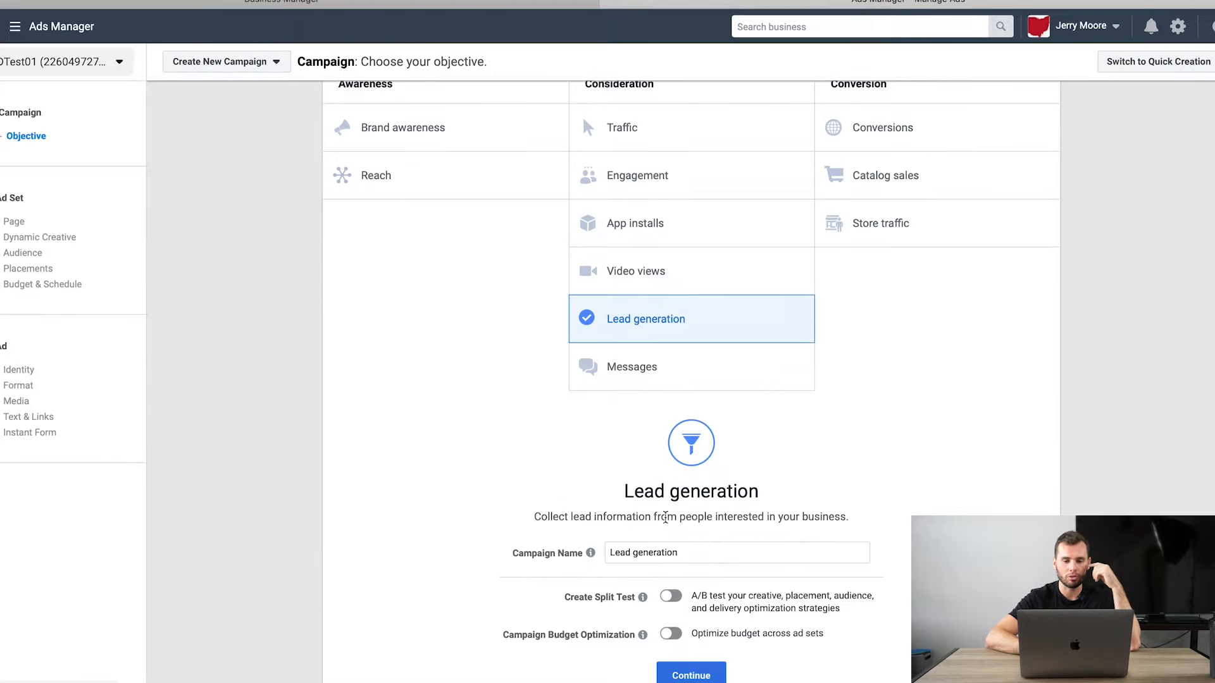
scroll(689, 607, down, 3)
click(696, 582)
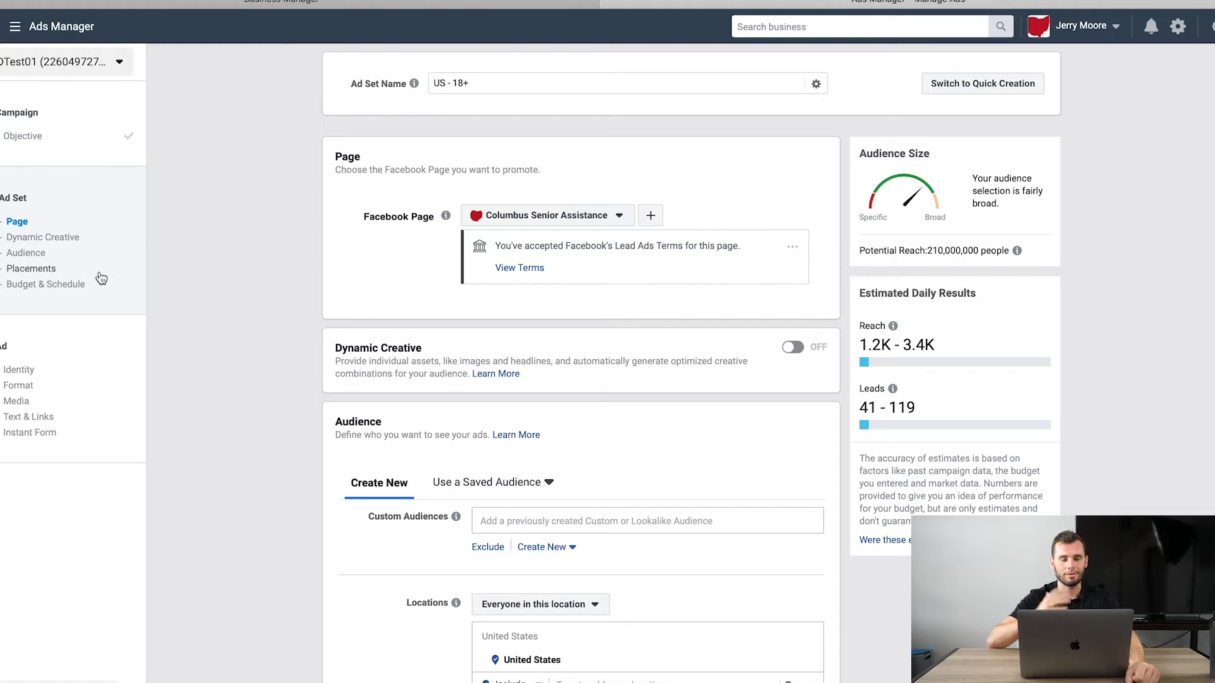
- Review the ad set's page, dynamic creative and audience settings
scroll(259, 343, down, 5)
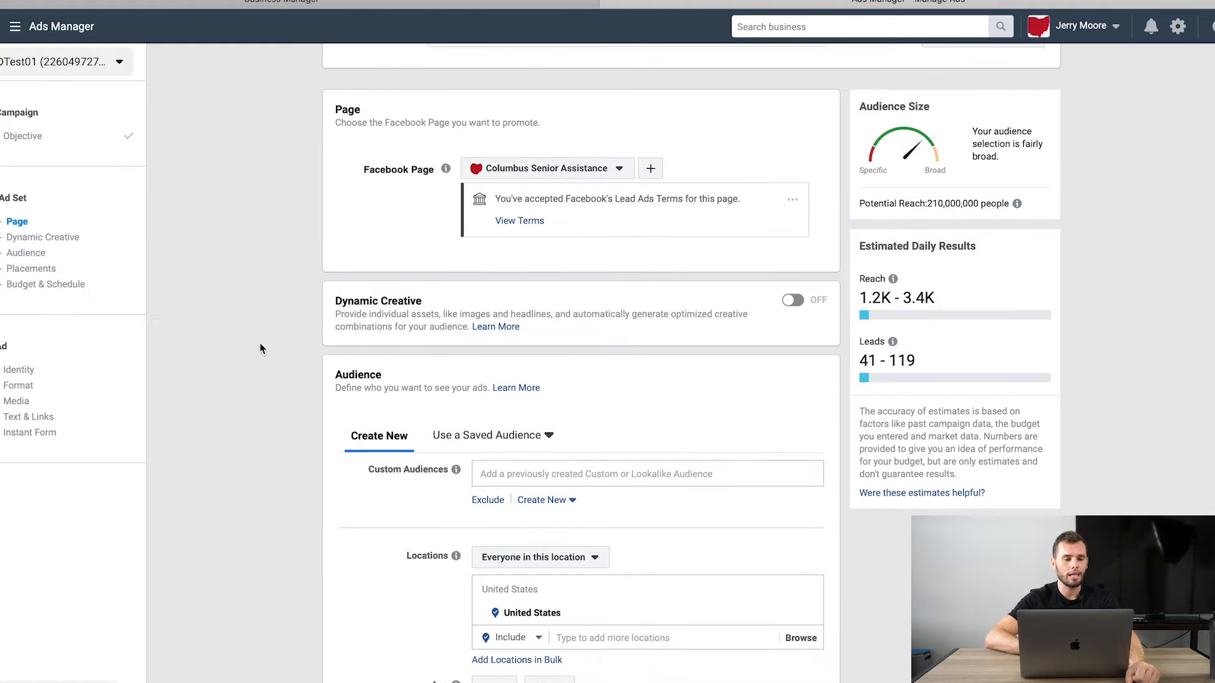
scroll(260, 344, down, 6)
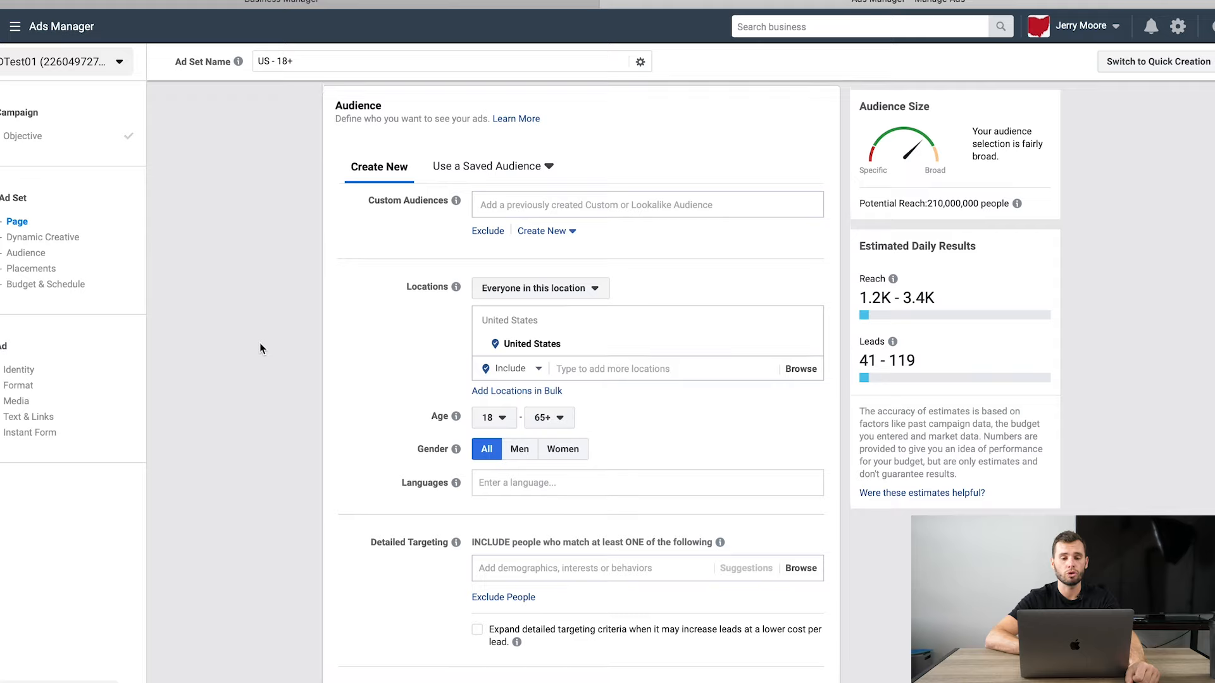
scroll(260, 344, up, 5)
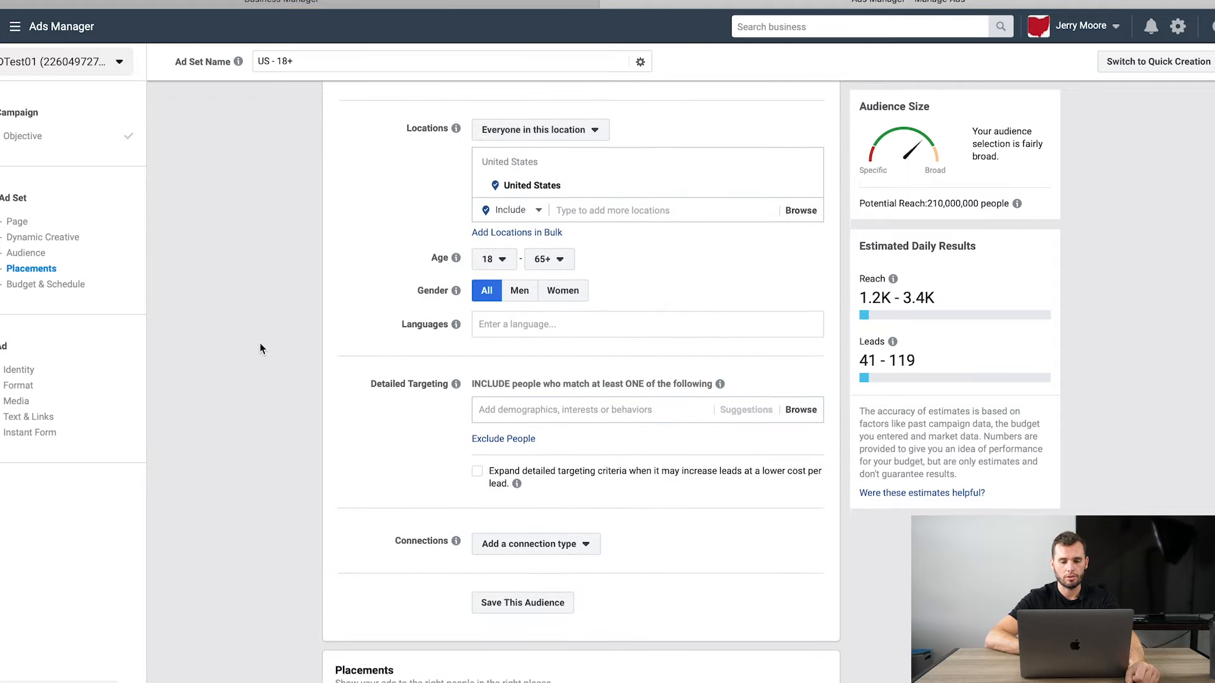
scroll(259, 343, up, 1)
scroll(259, 343, down, 1)
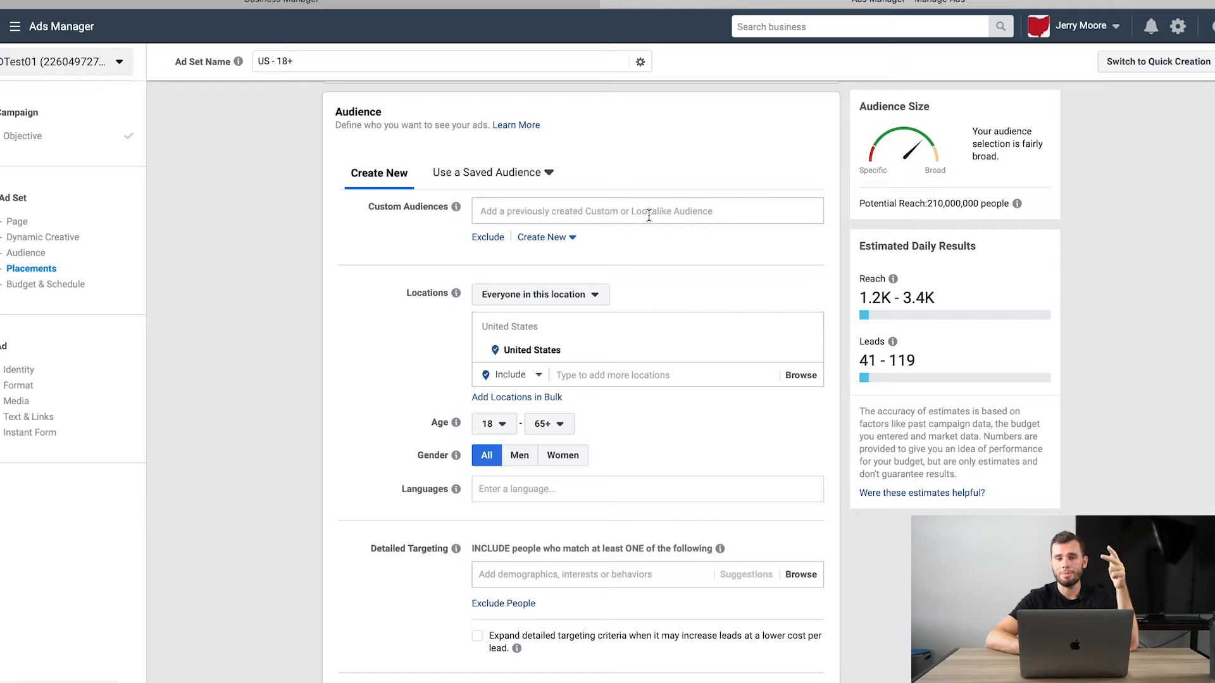
scroll(660, 218, down, 2)
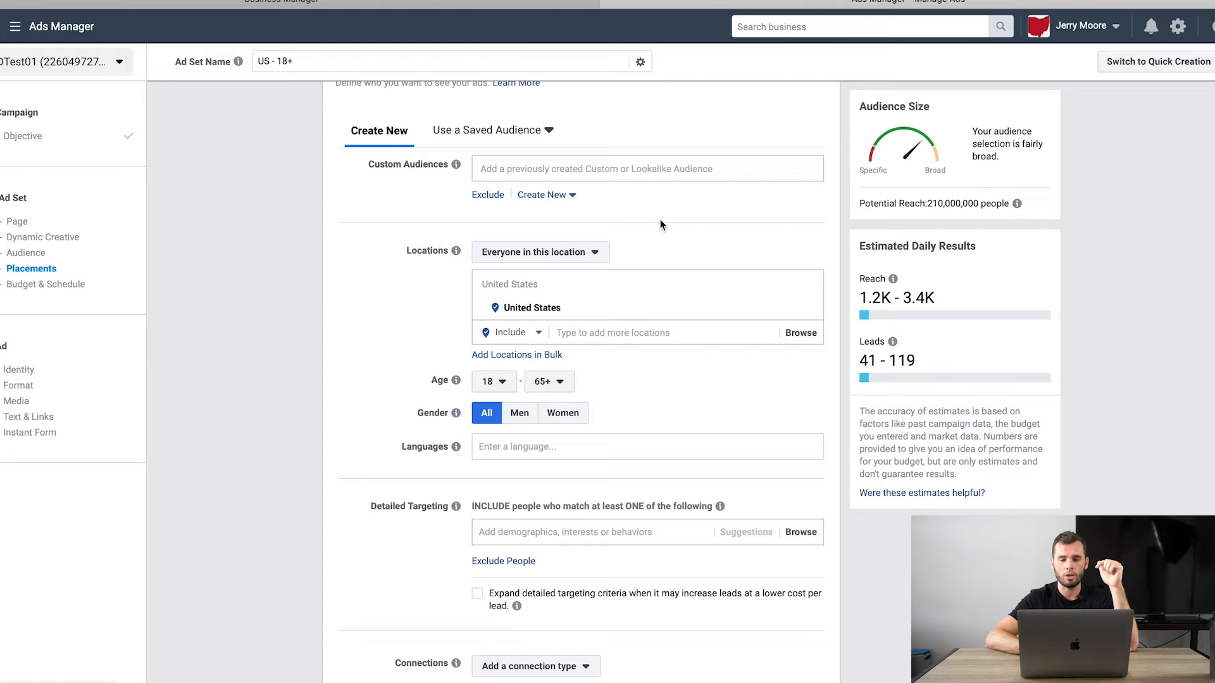
scroll(660, 225, down, 5)
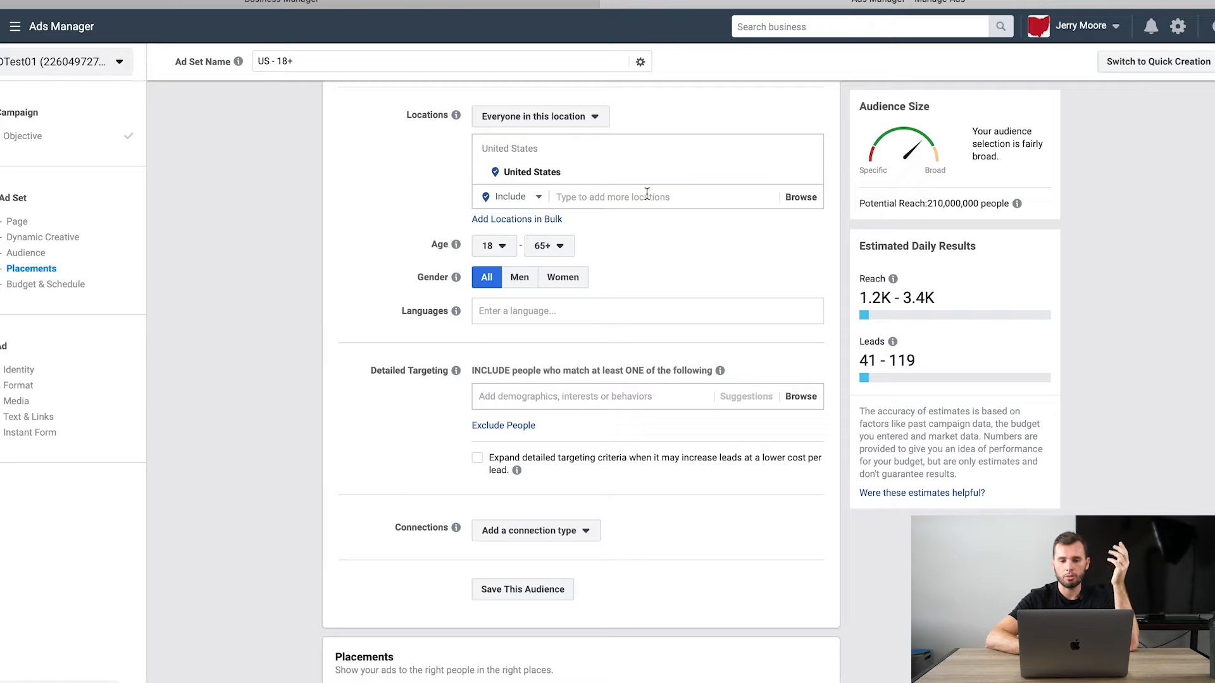
- Set the audience location to the city of Columbus, Ohio, United States
click(602, 197)
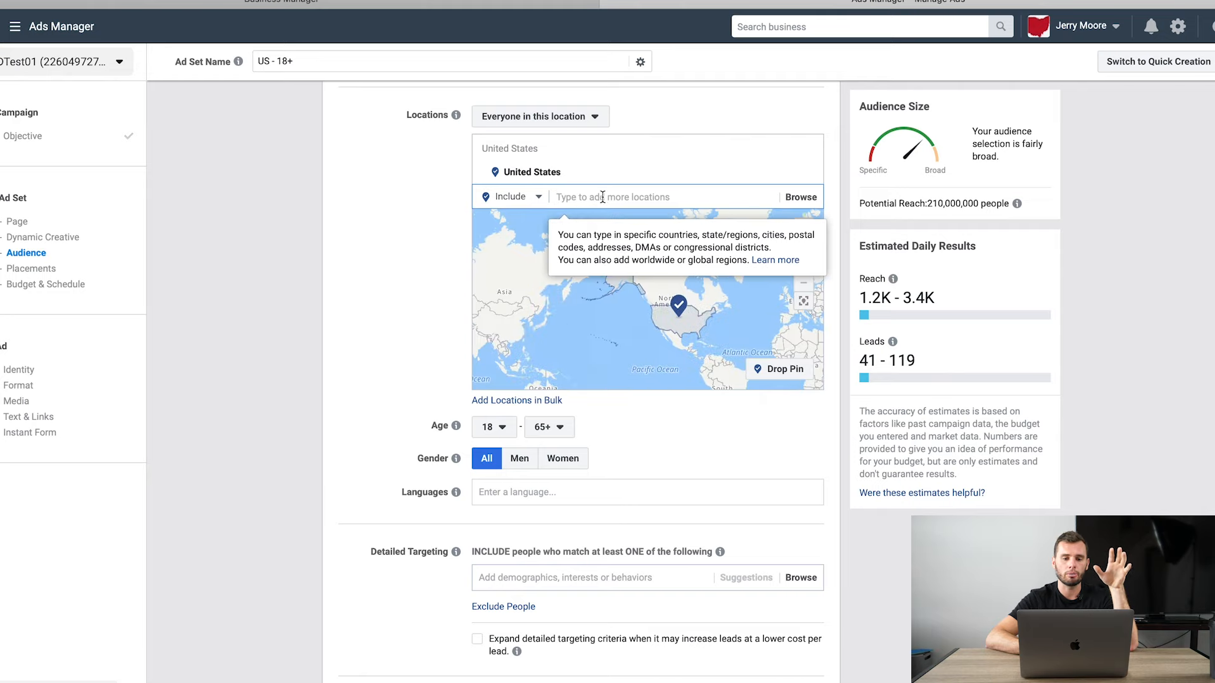
text(co)
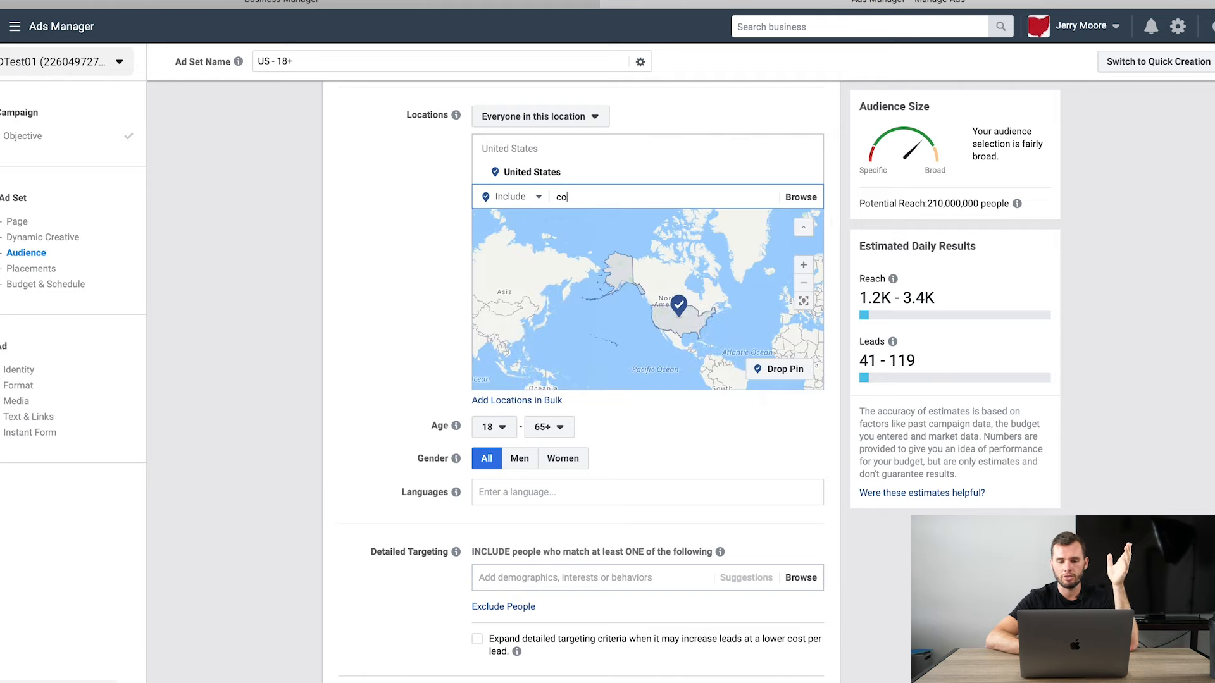
text(lun)
key(BackSpace)
key(BackSpace)
text(u)
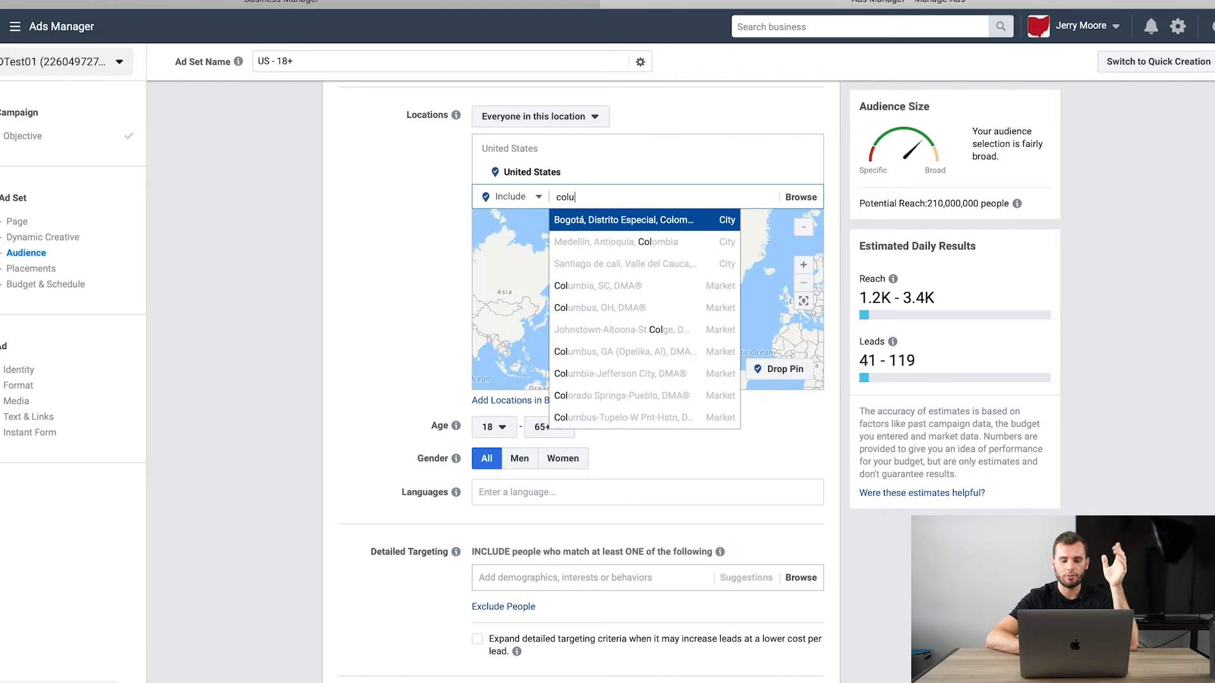
text(mbus o)
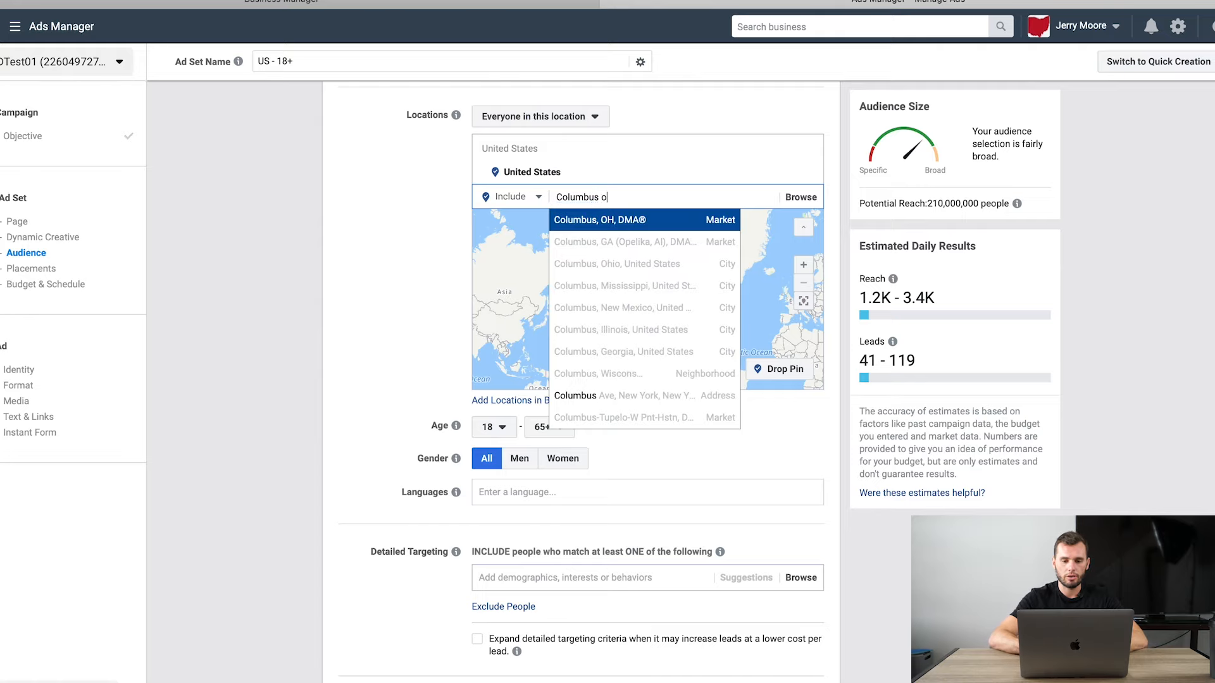
text(hi)
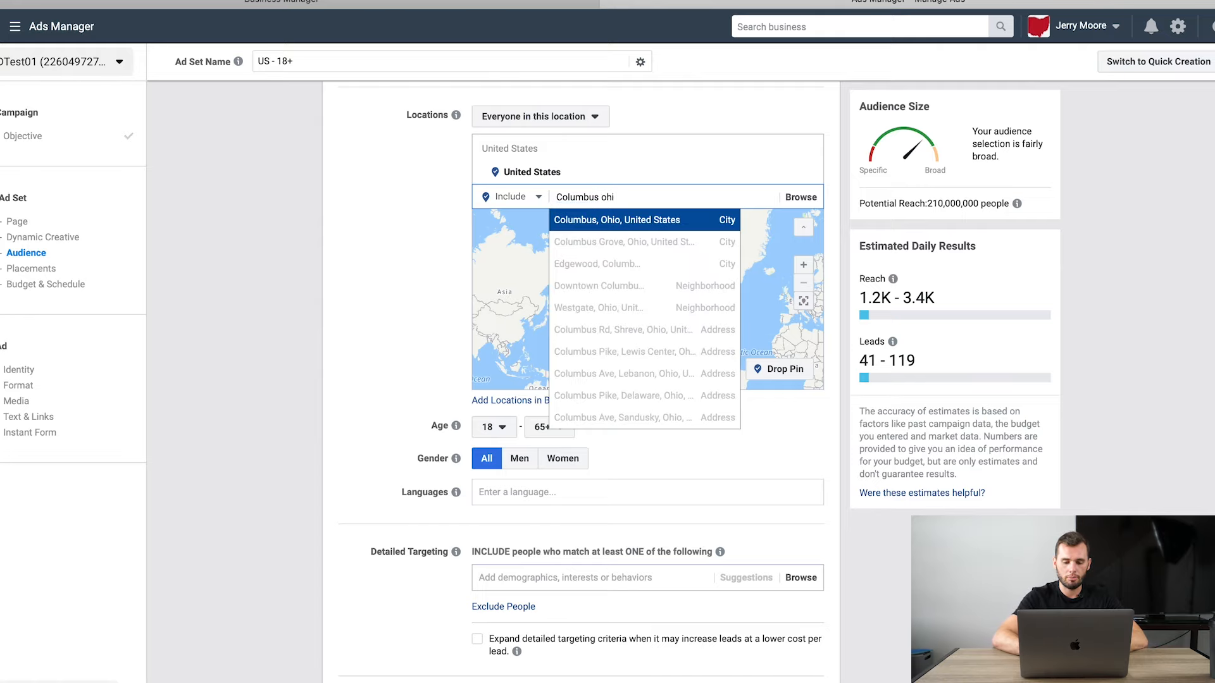
click(672, 220)
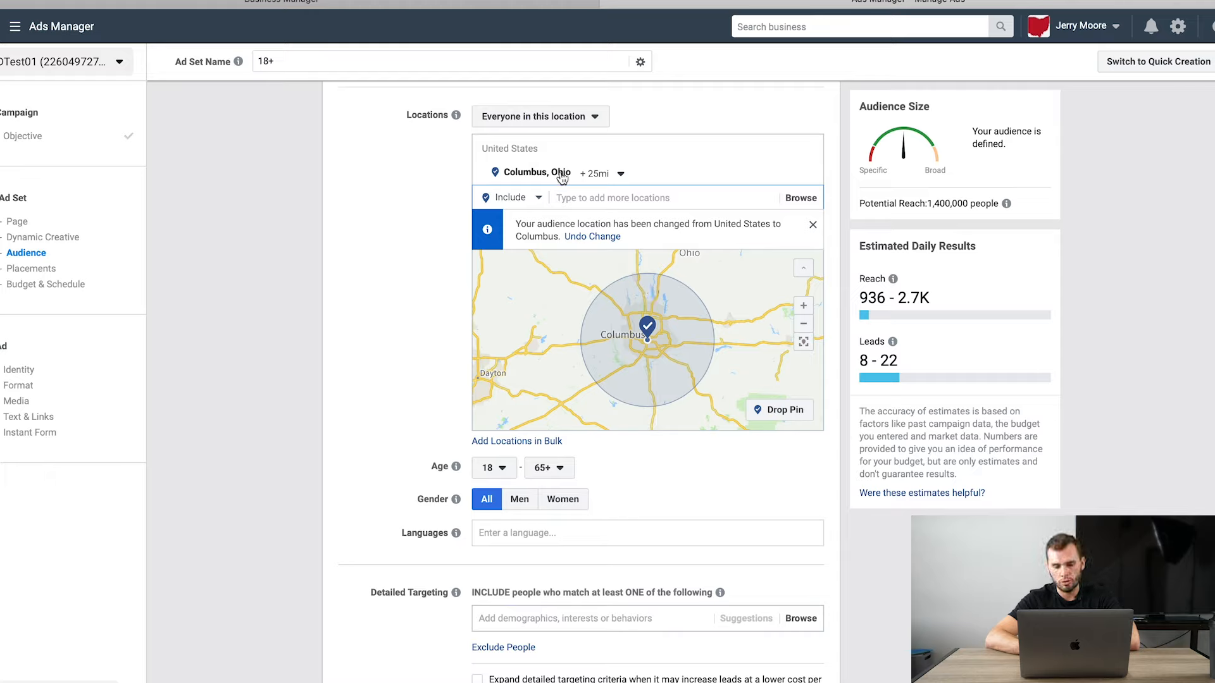
- Try targeting only people who live in this location, and switch the setting back to everyone in this location
click(596, 120)
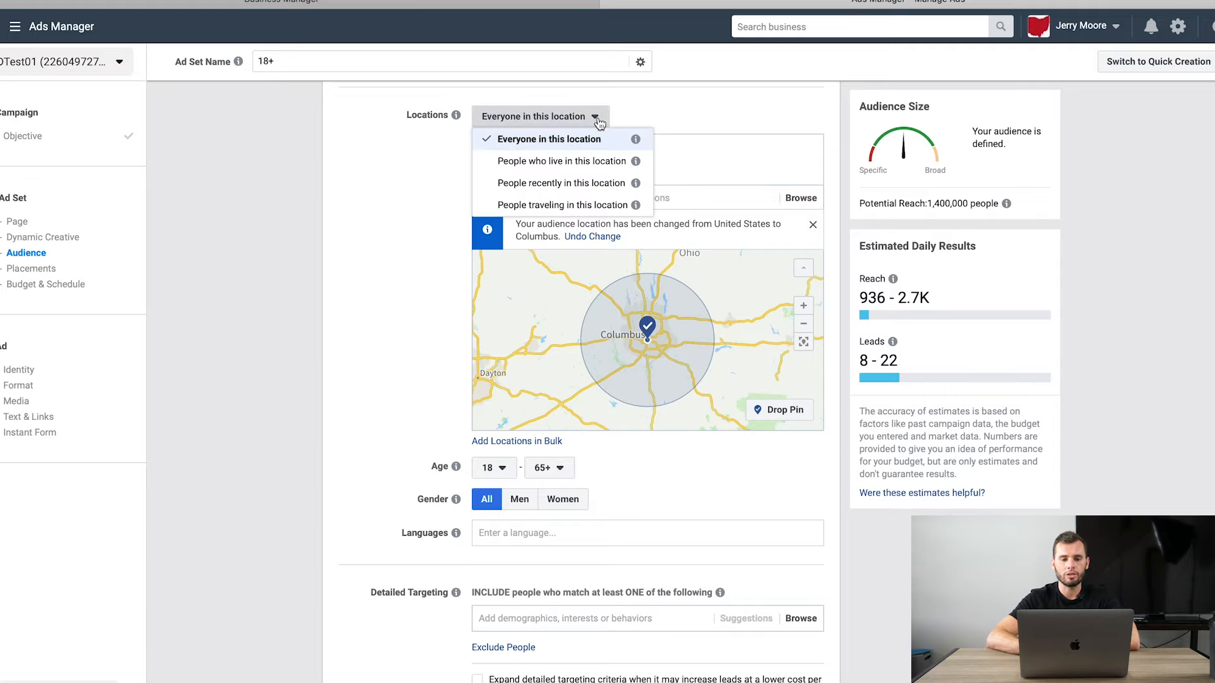
click(568, 165)
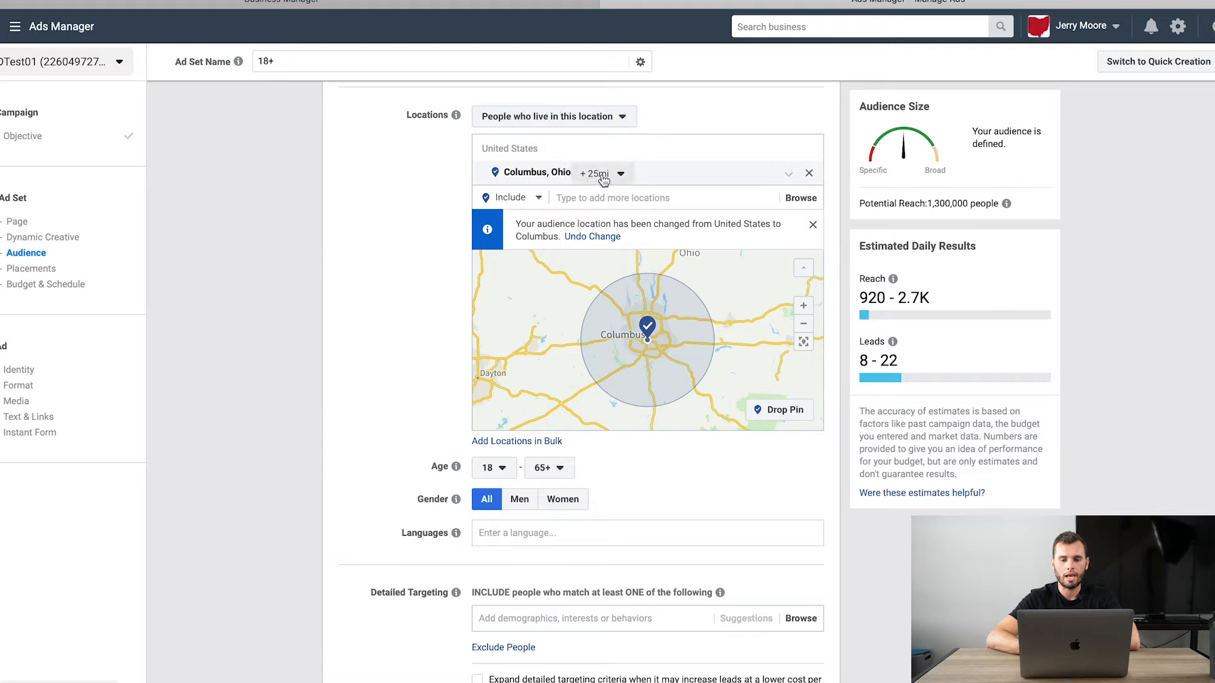
click(609, 120)
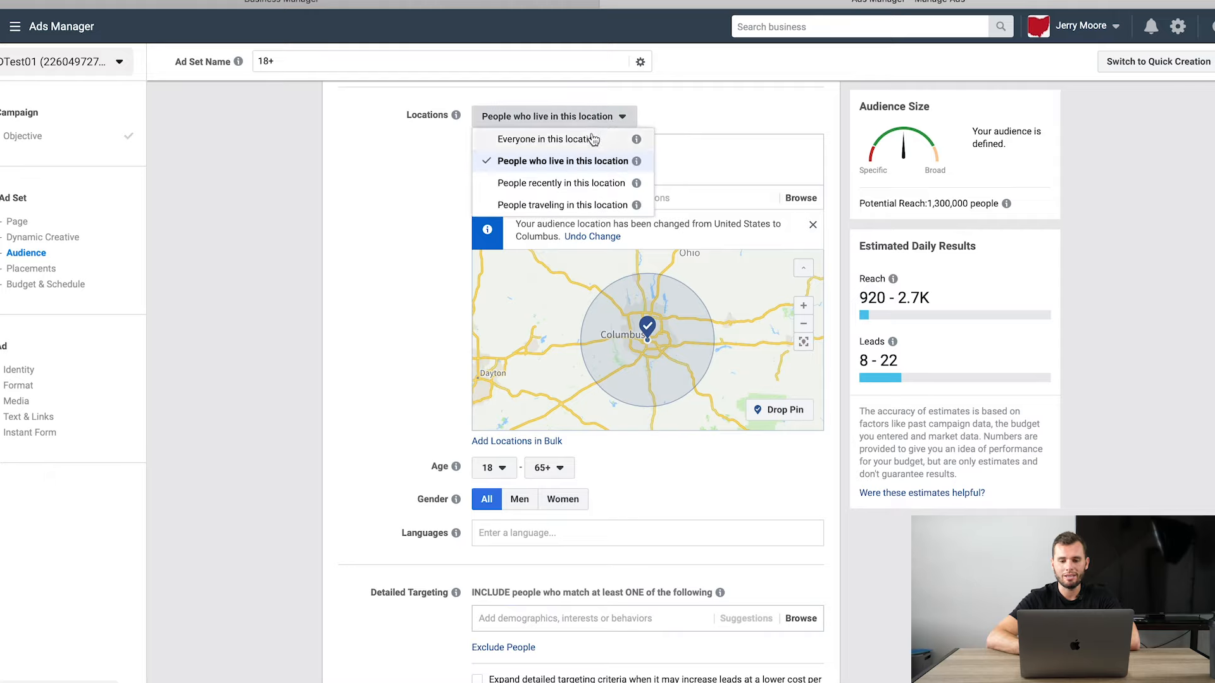
click(591, 136)
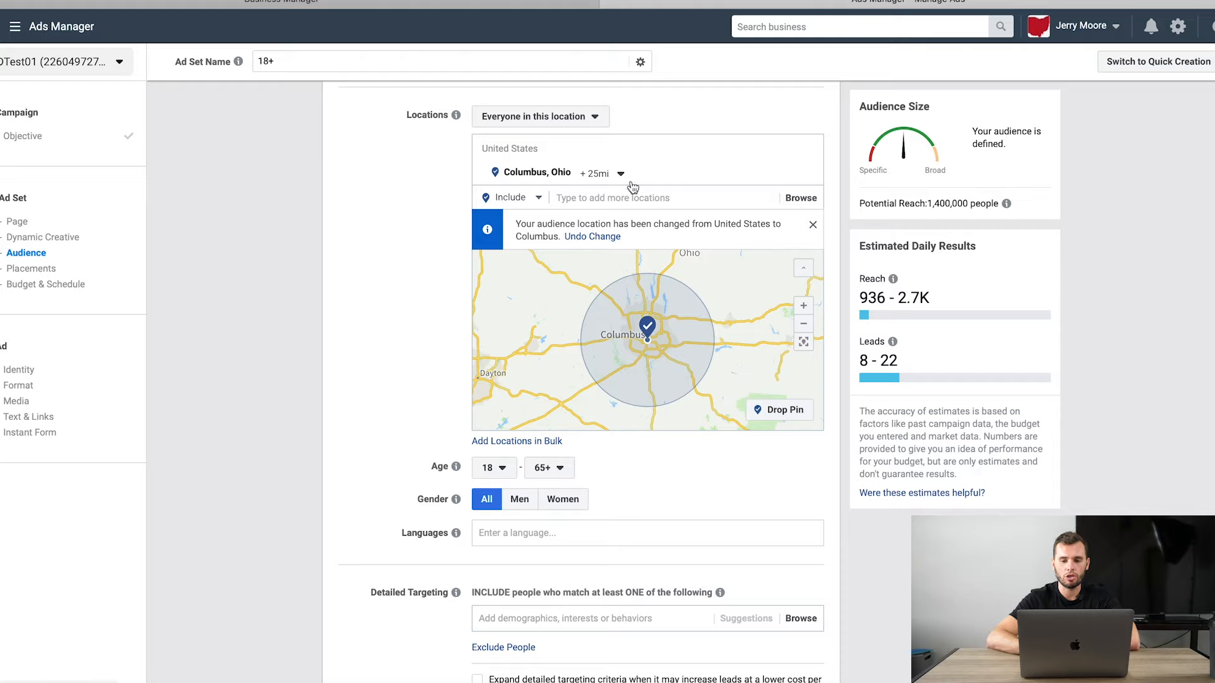
- Target people who live in this location and set the audience's minimum age to 50
click(593, 120)
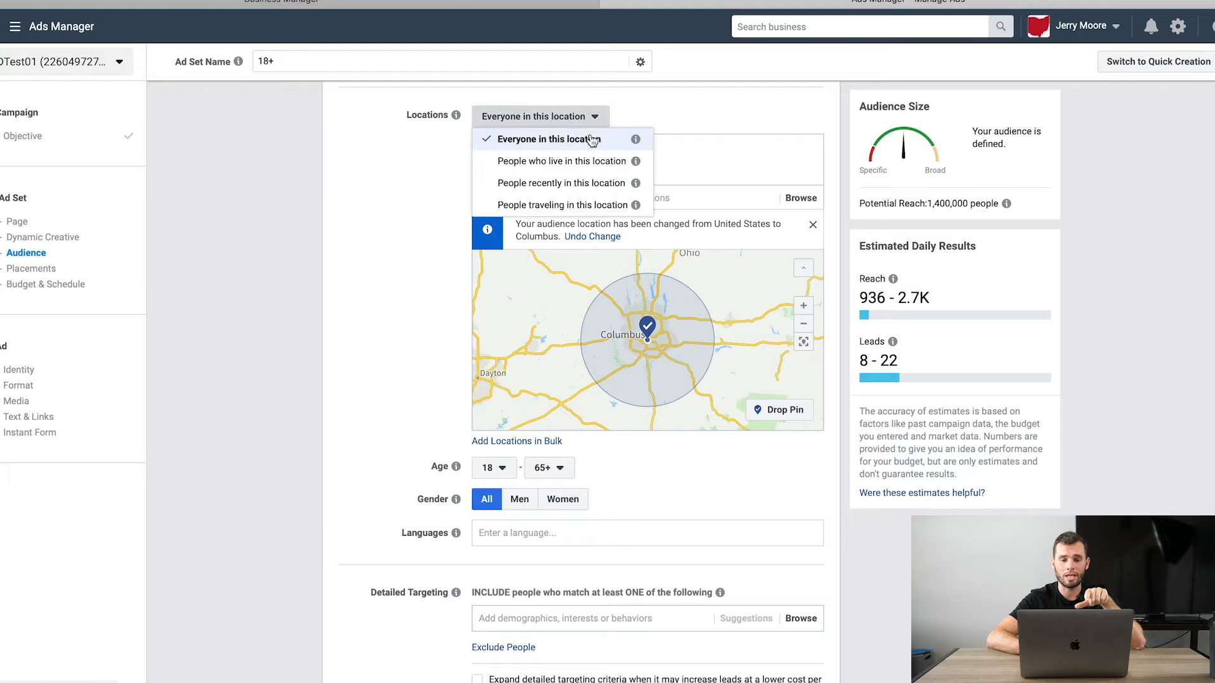
click(530, 165)
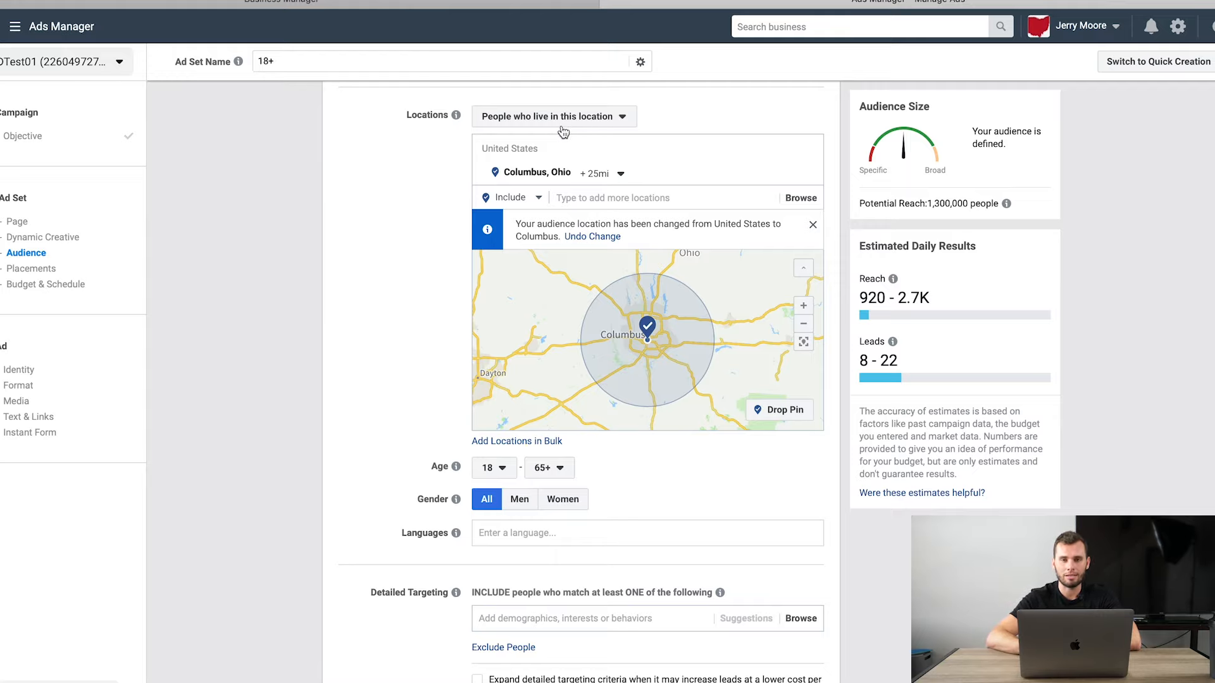
scroll(471, 234, down, 2)
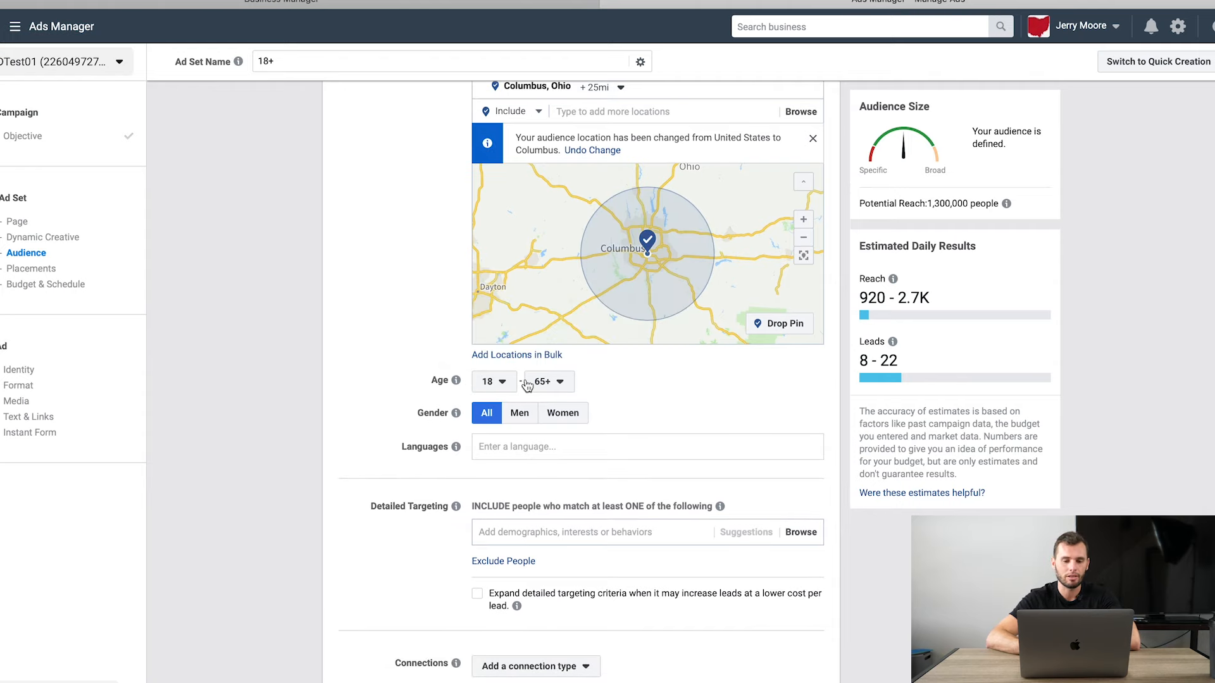
scroll(527, 385, down, 1)
click(495, 367)
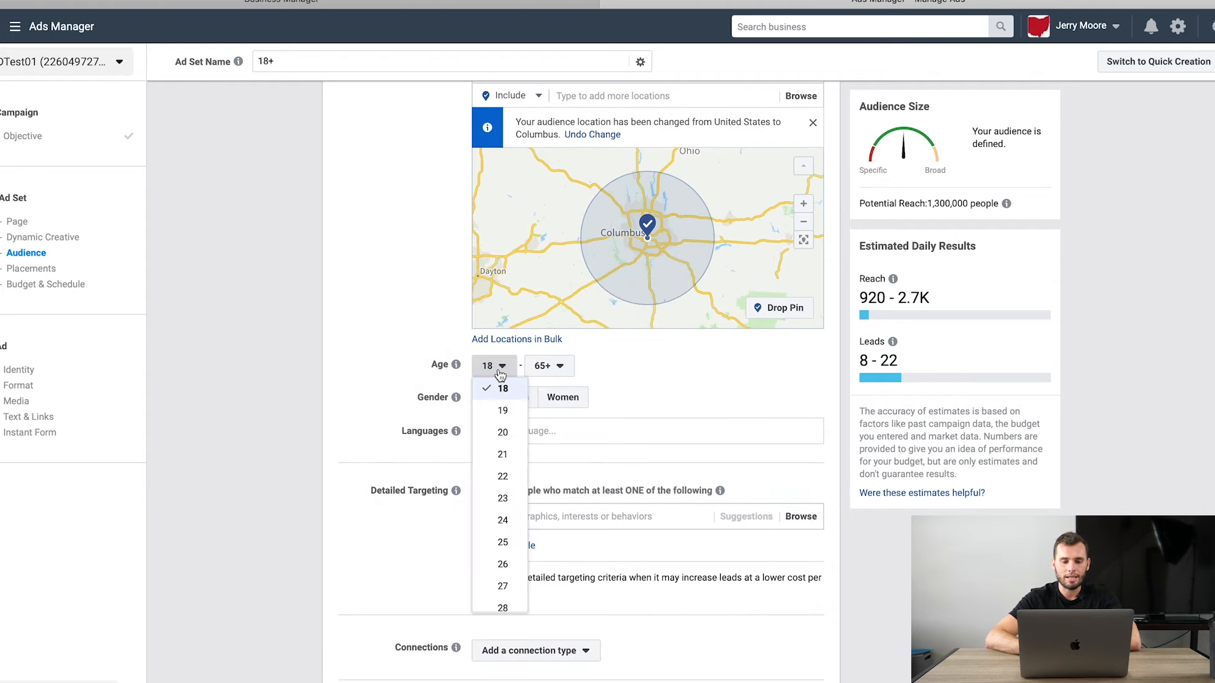
scroll(496, 497, down, 8)
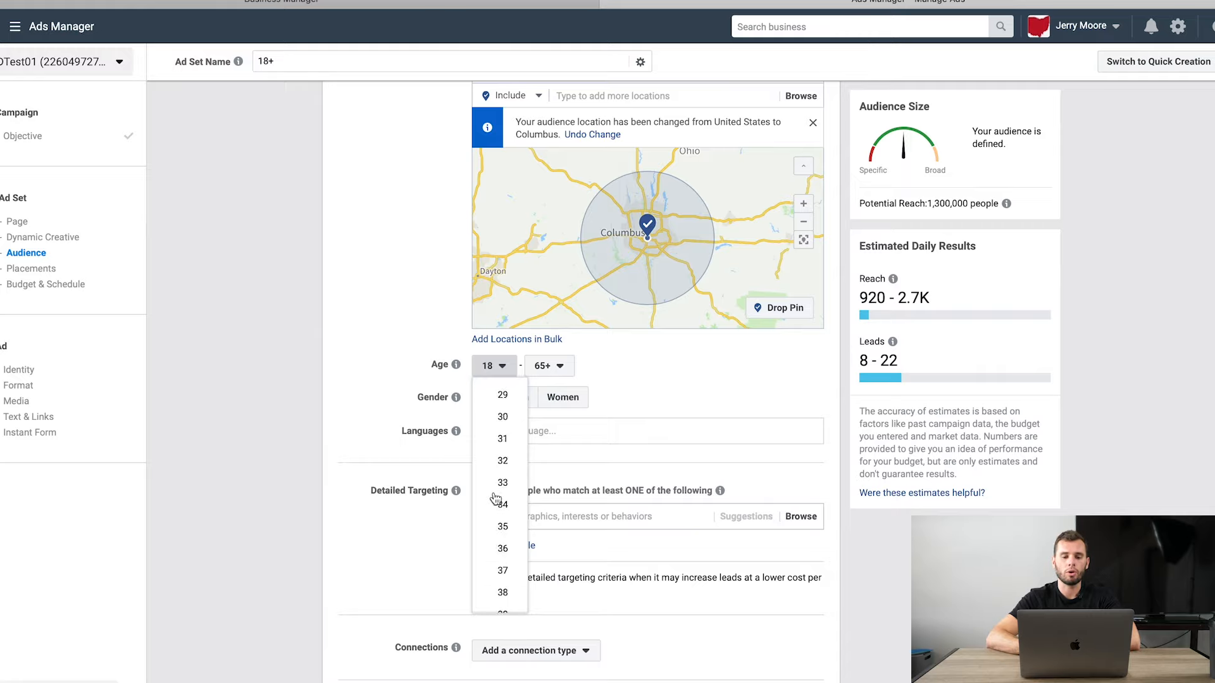
scroll(496, 498, down, 3)
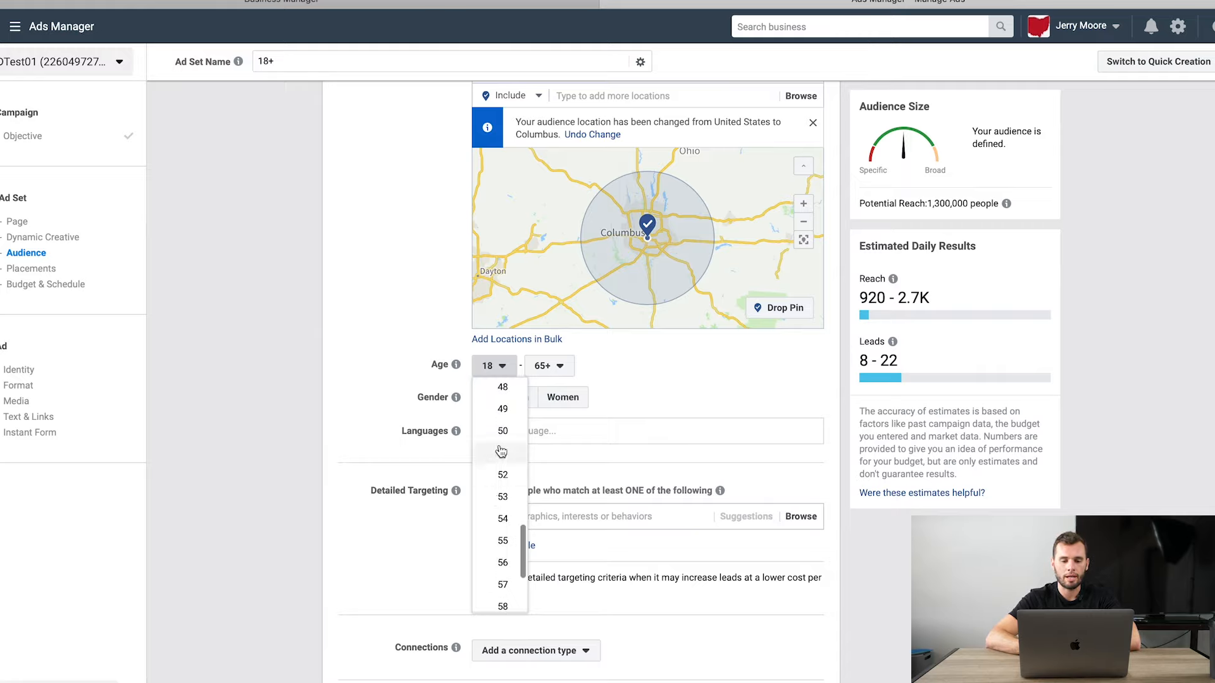
click(503, 431)
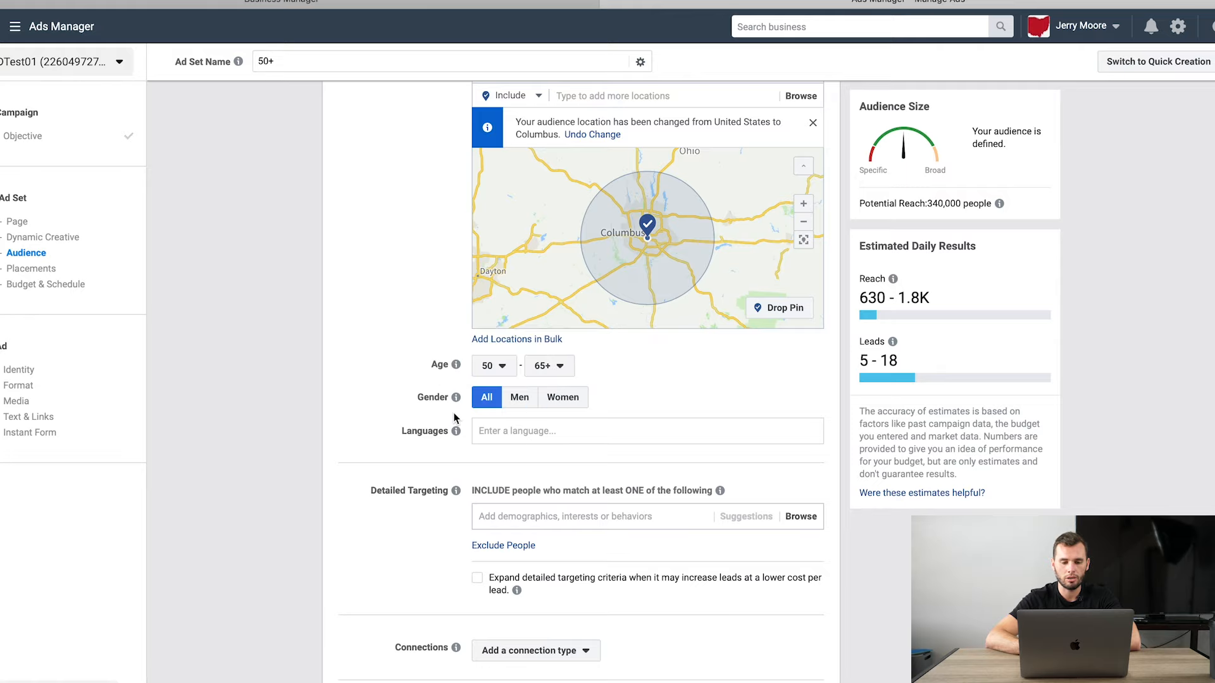
- Try Spanish (All) as the audience language twice, removing it each time
scroll(457, 404, down, 3)
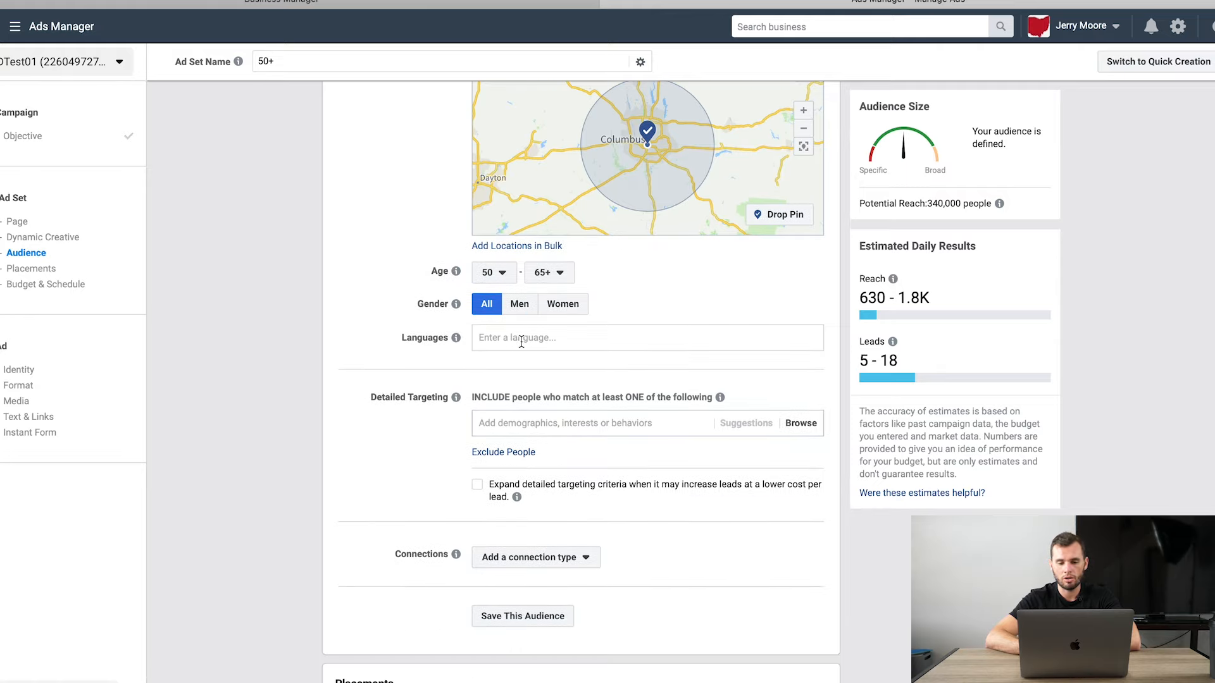
scroll(522, 341, up, 3)
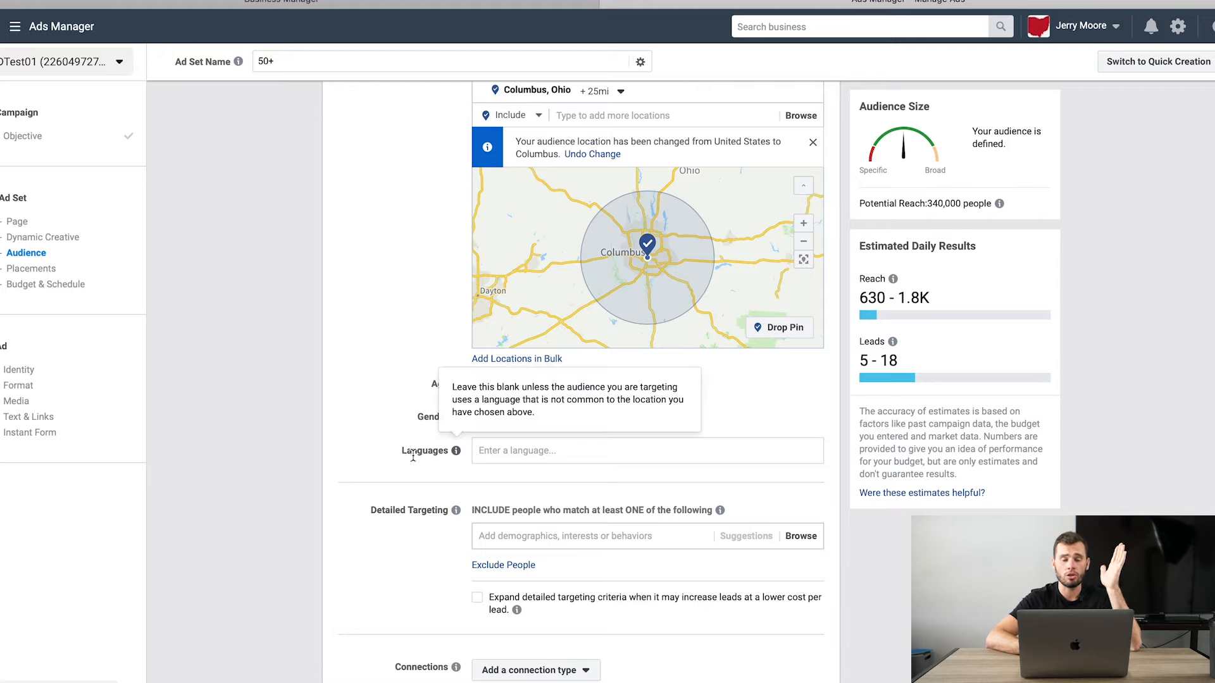
click(503, 451)
text(span)
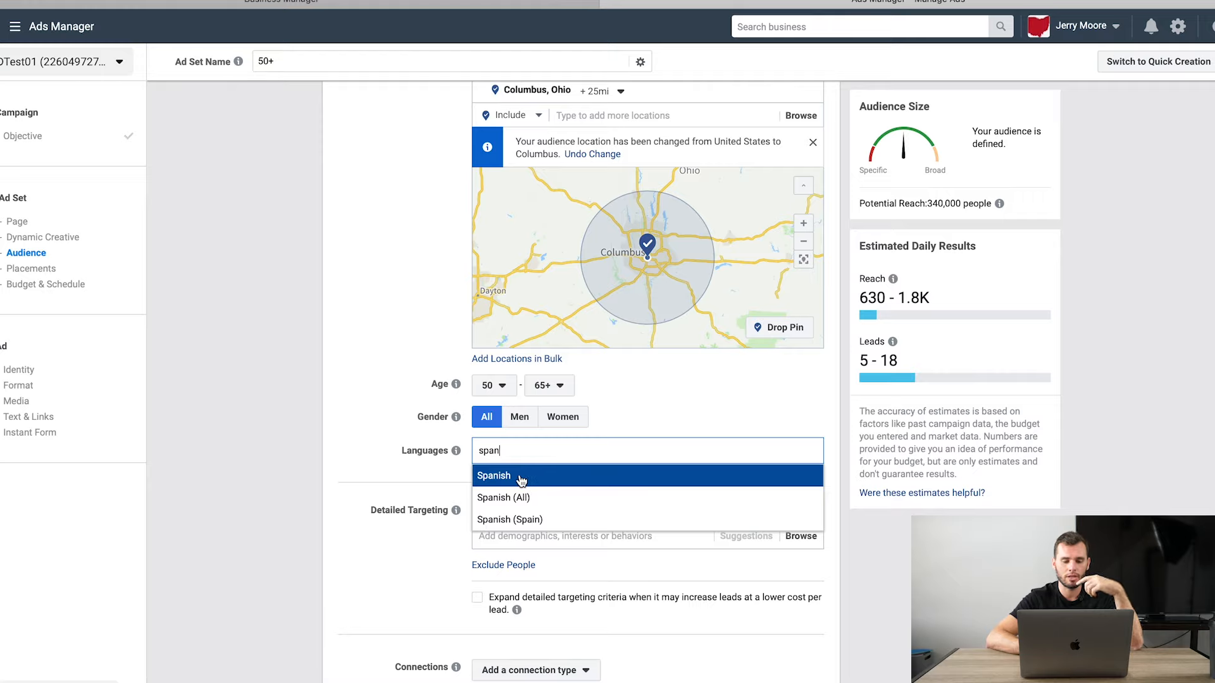
click(522, 497)
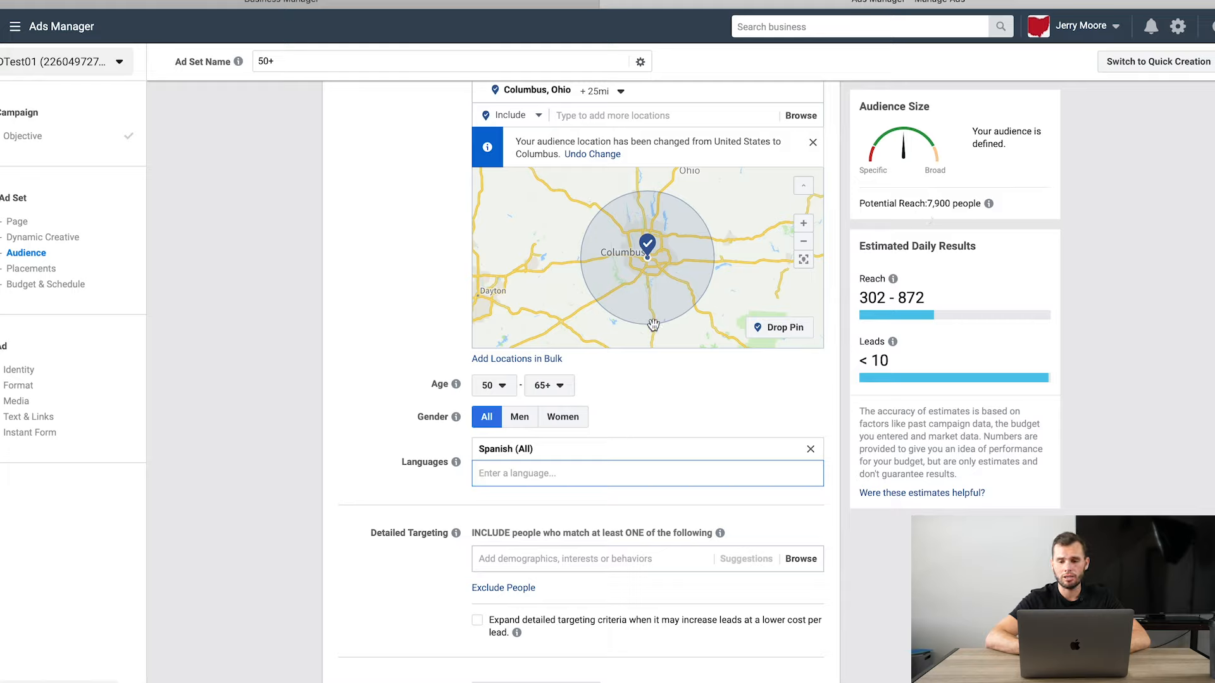
click(811, 448)
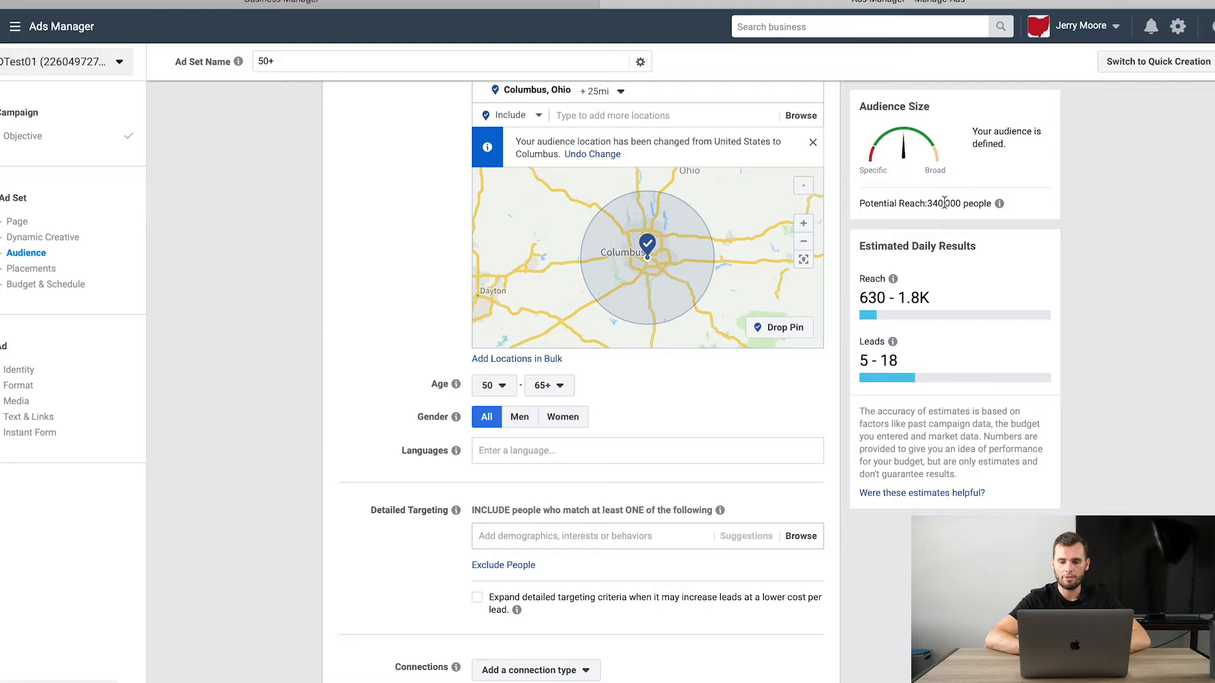
click(594, 454)
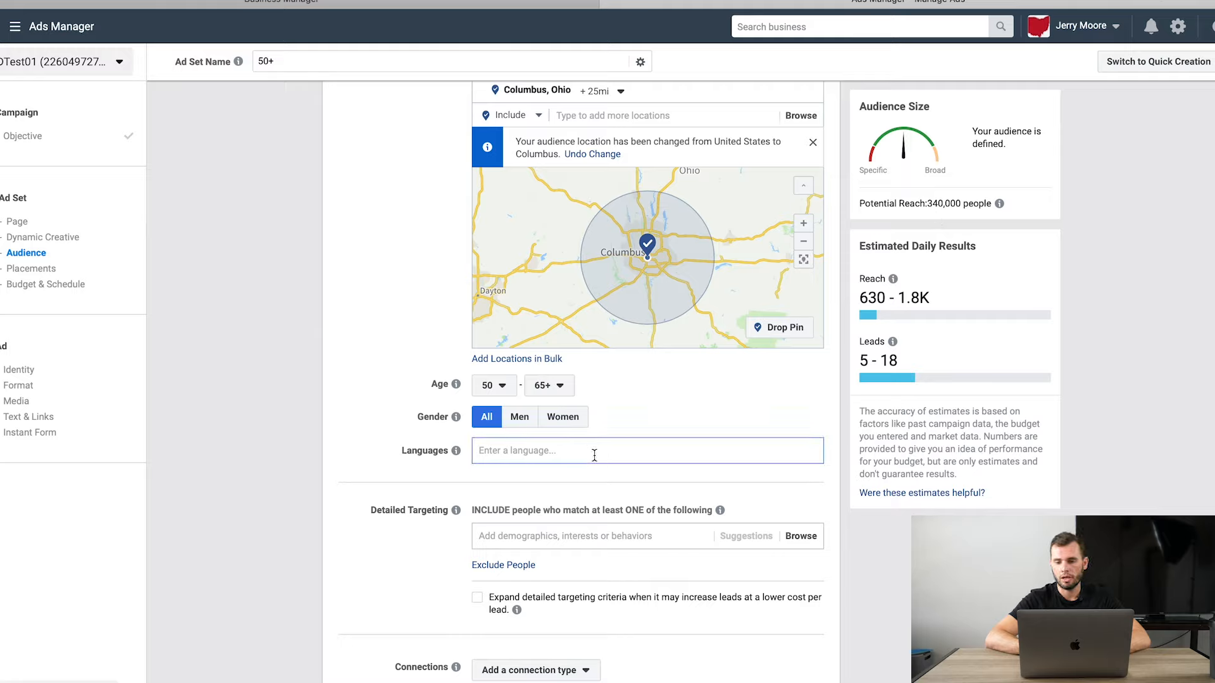
text(spa)
click(552, 497)
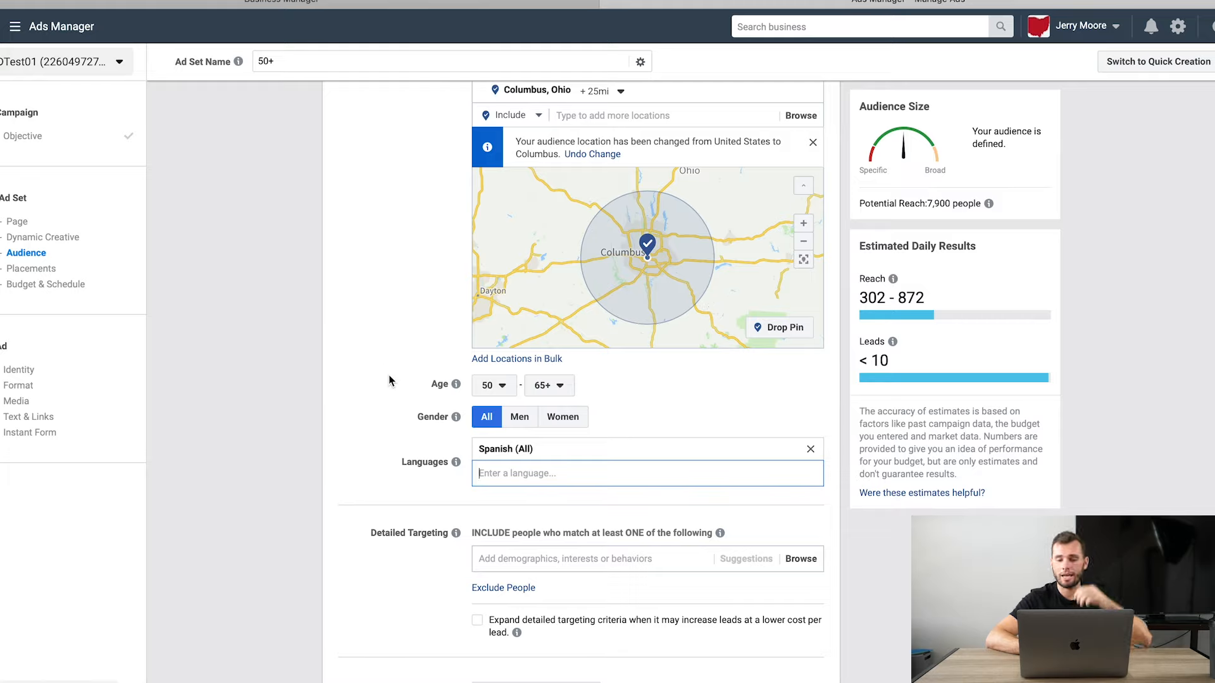
click(811, 449)
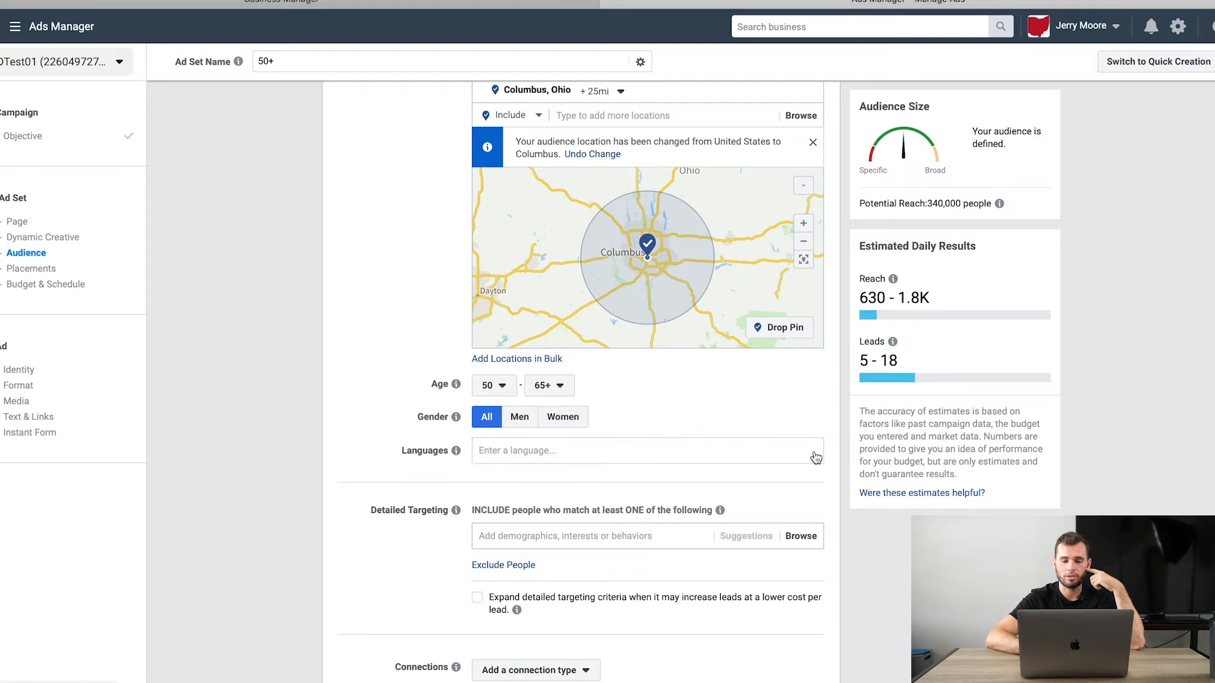
- Browse the Demographics and Interests categories available for the audience's detailed targeting
scroll(341, 377, down, 2)
scroll(370, 411, down, 5)
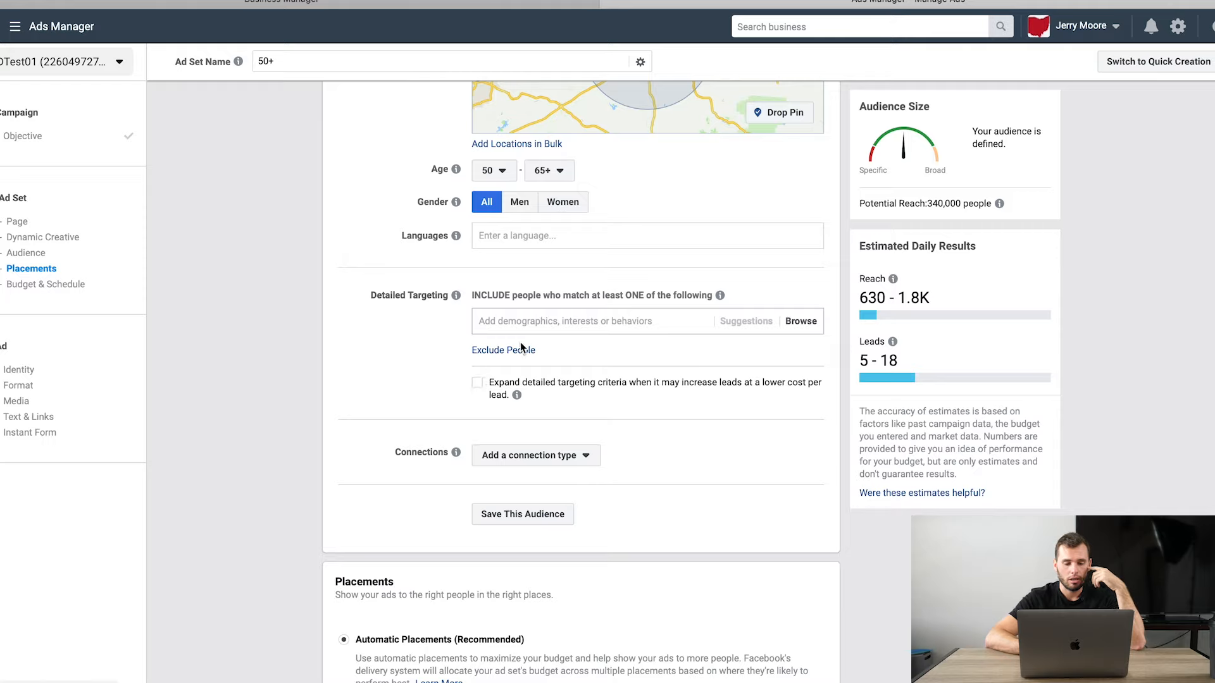
click(551, 323)
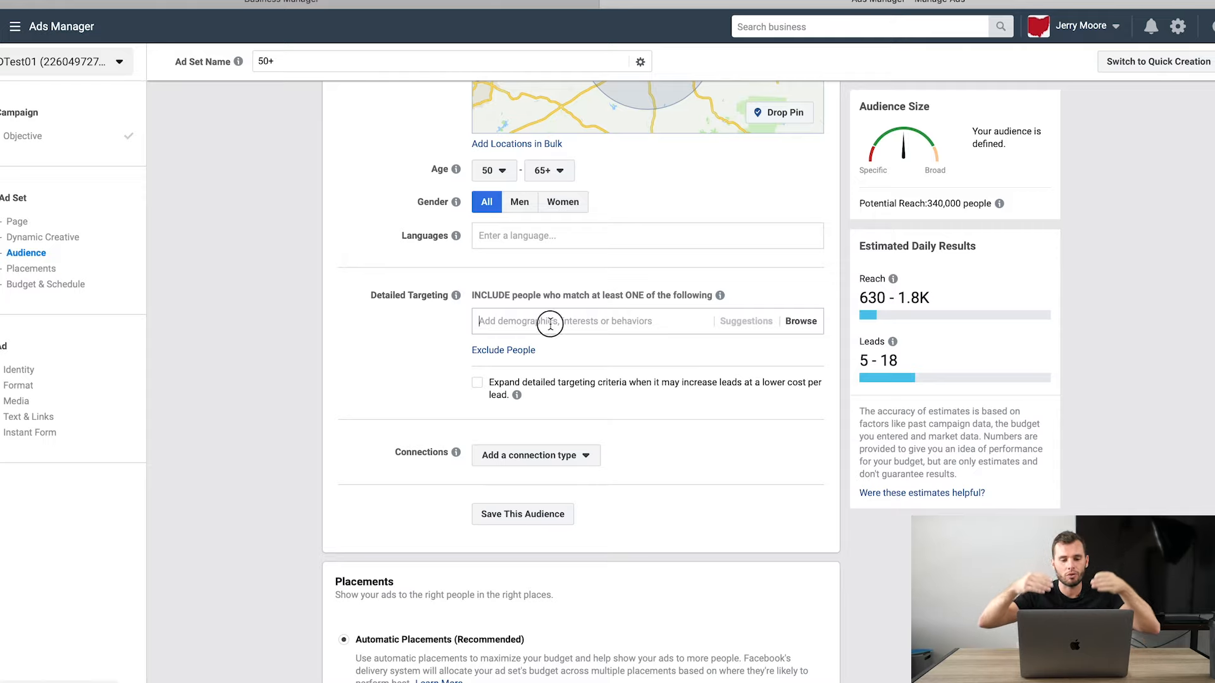
click(795, 324)
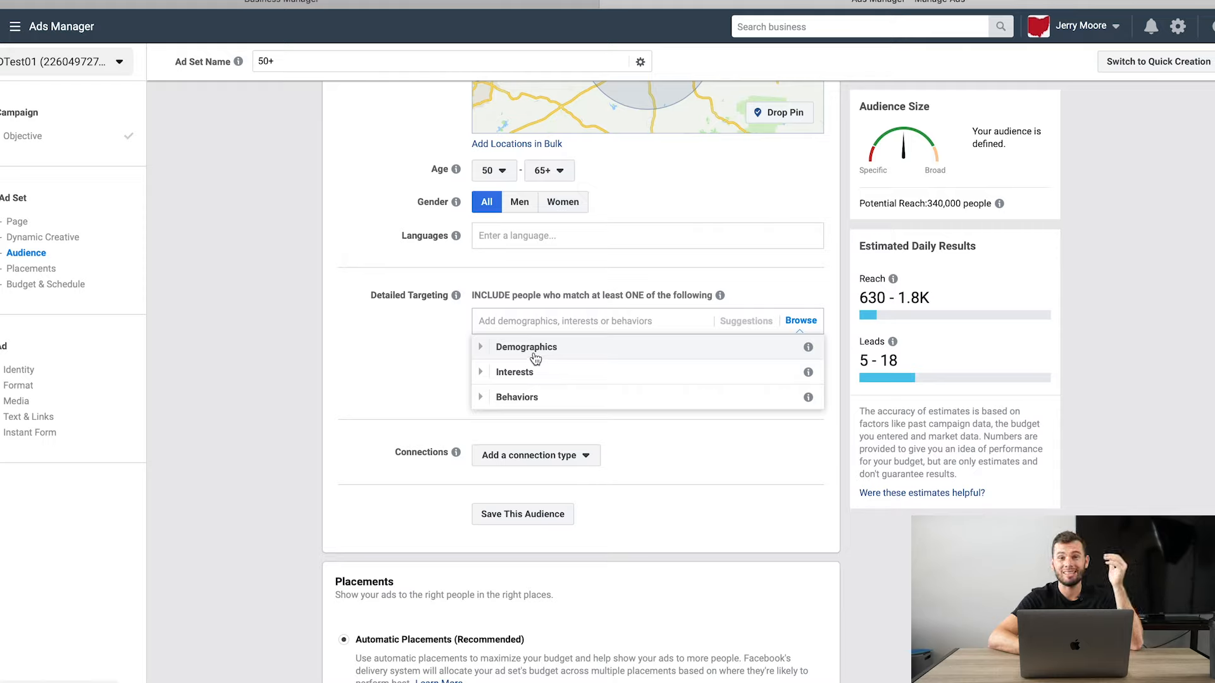
click(481, 352)
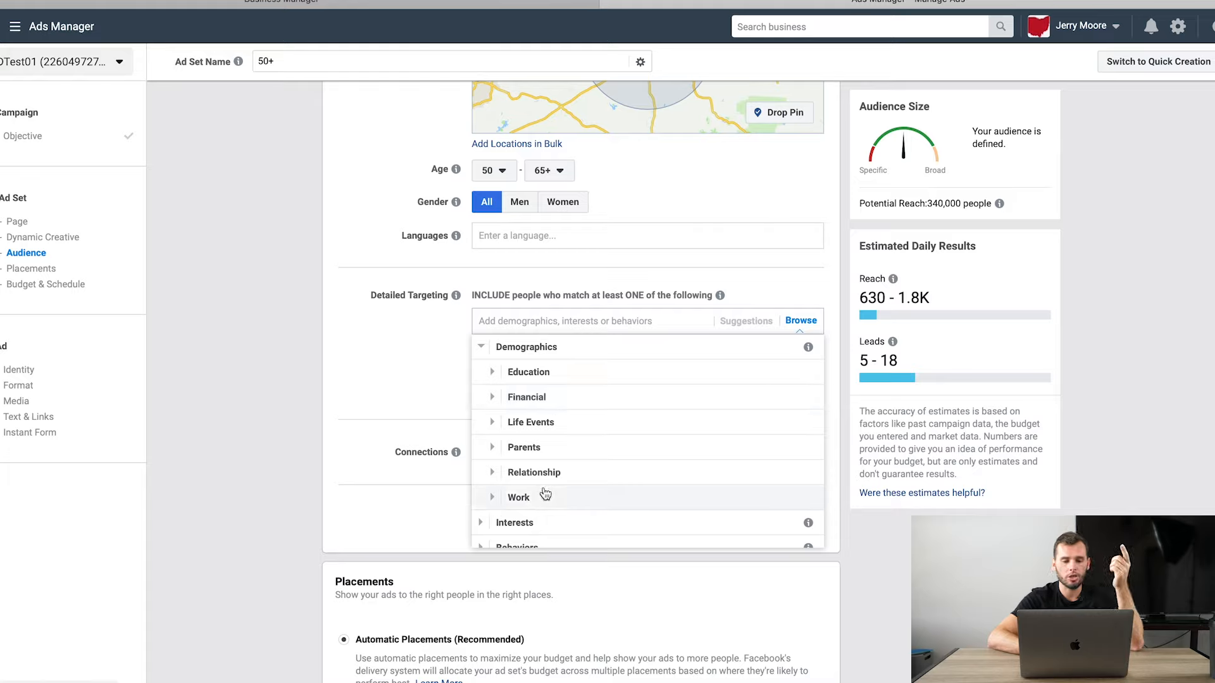
scroll(541, 504, down, 1)
click(484, 511)
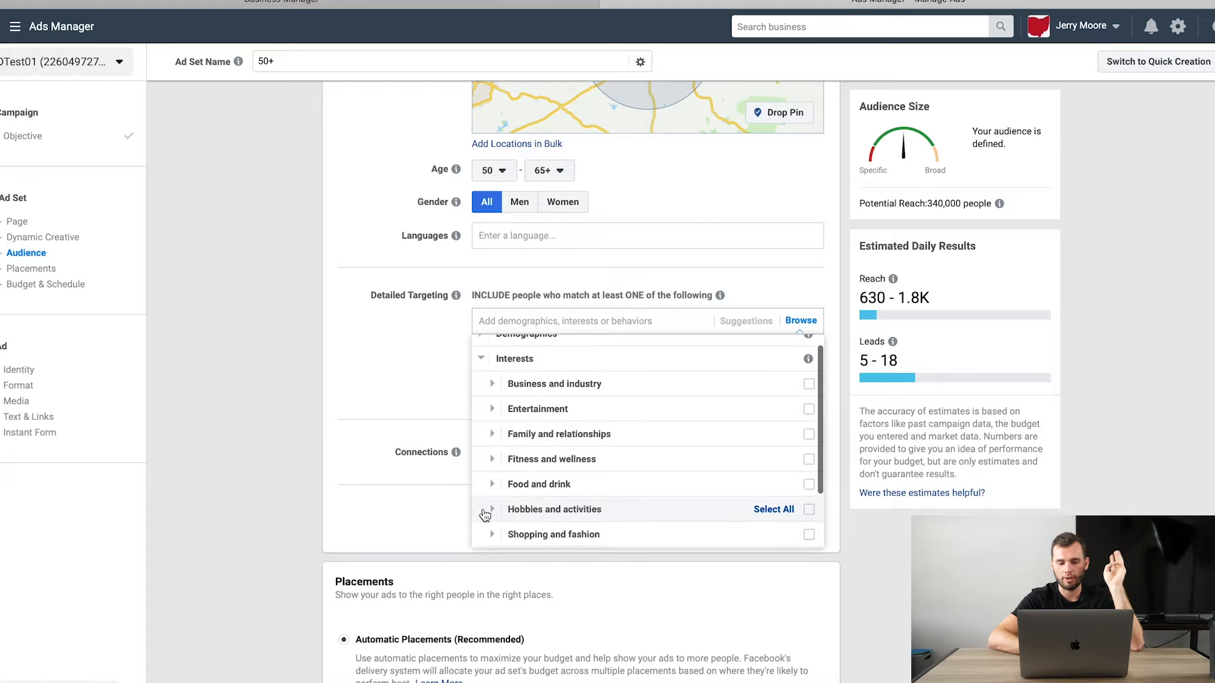
scroll(550, 430, down, 2)
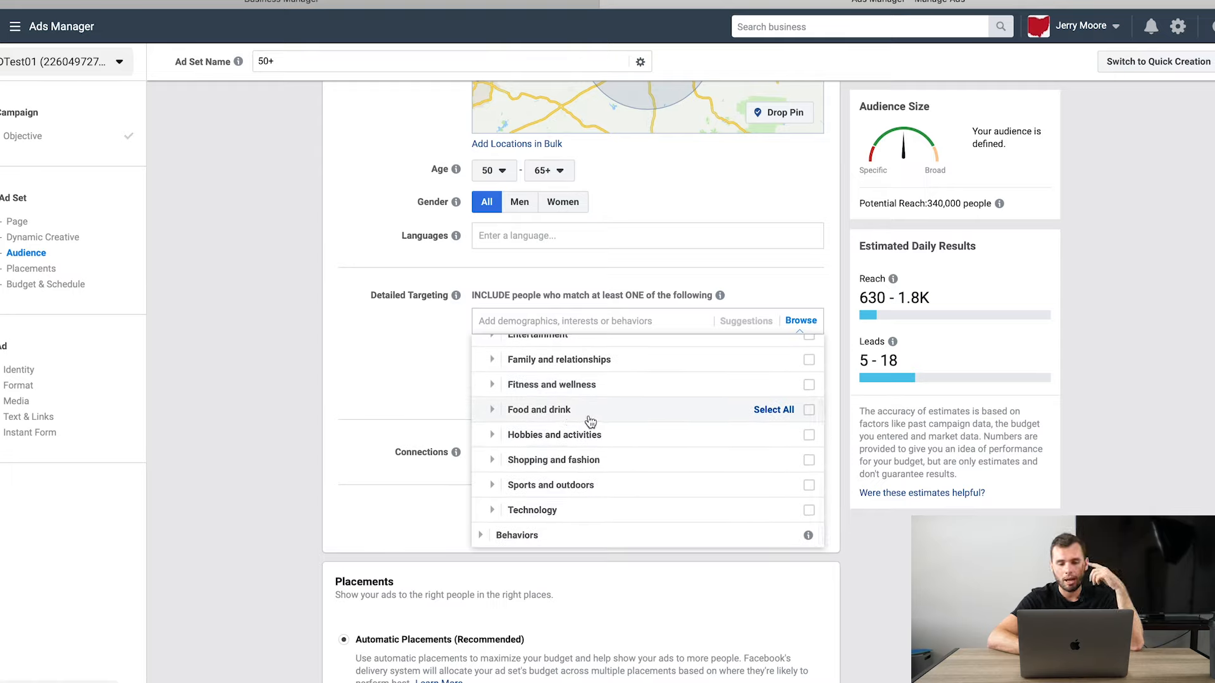
- Examine the Behaviors categories available for detailed targeting, and collapse the list again
click(482, 537)
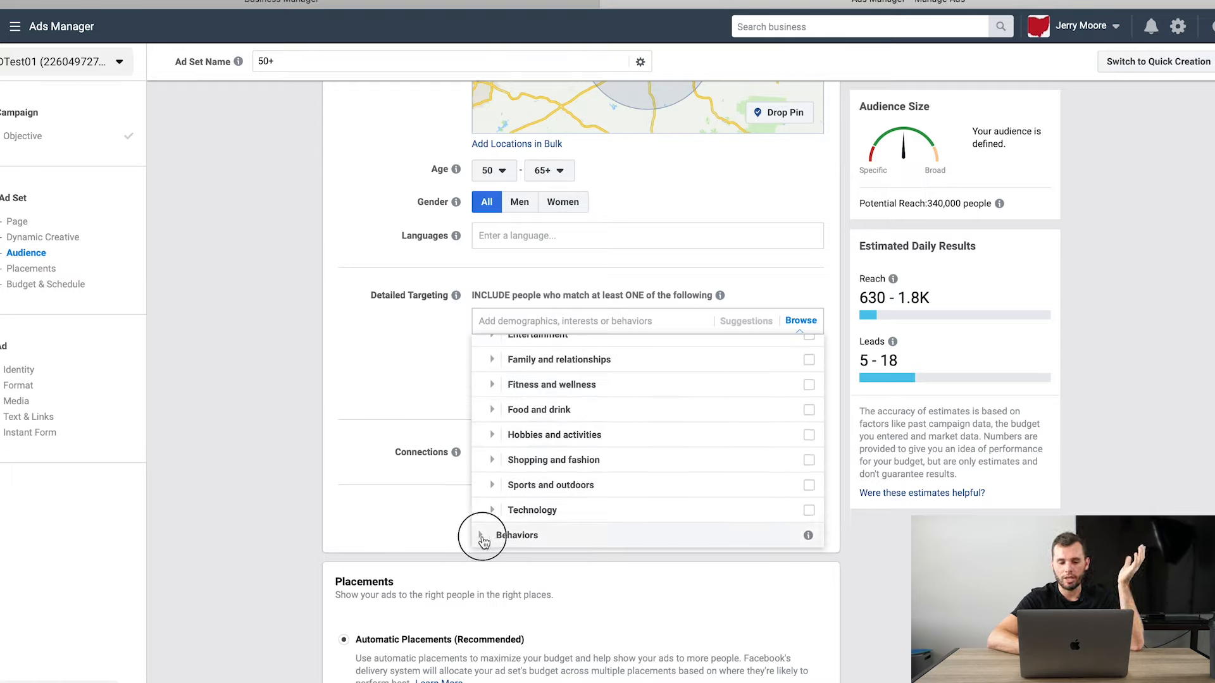
scroll(577, 427, down, 2)
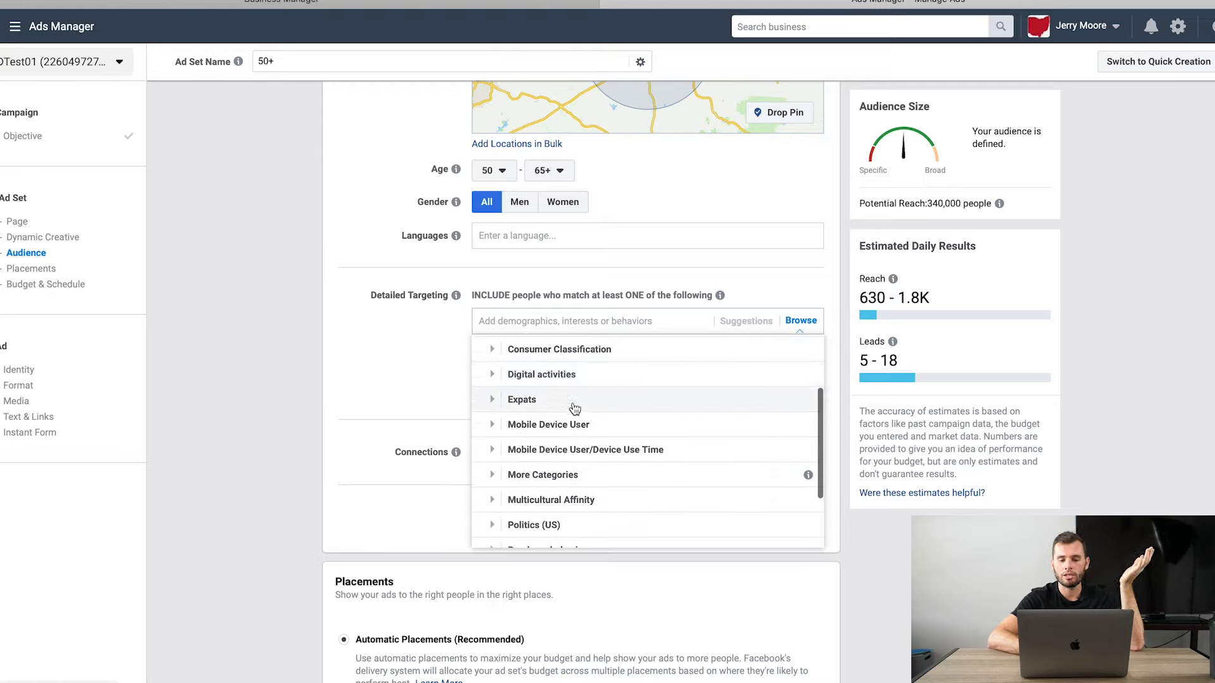
scroll(577, 393, up, 1)
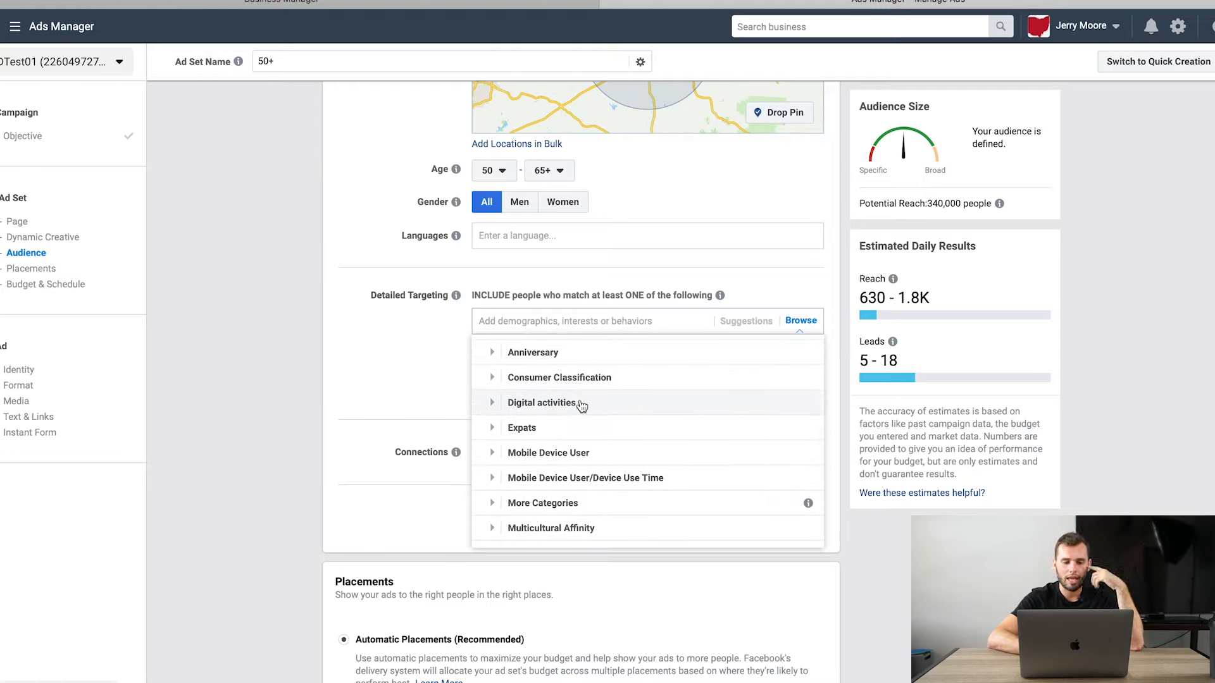
scroll(579, 406, down, 1)
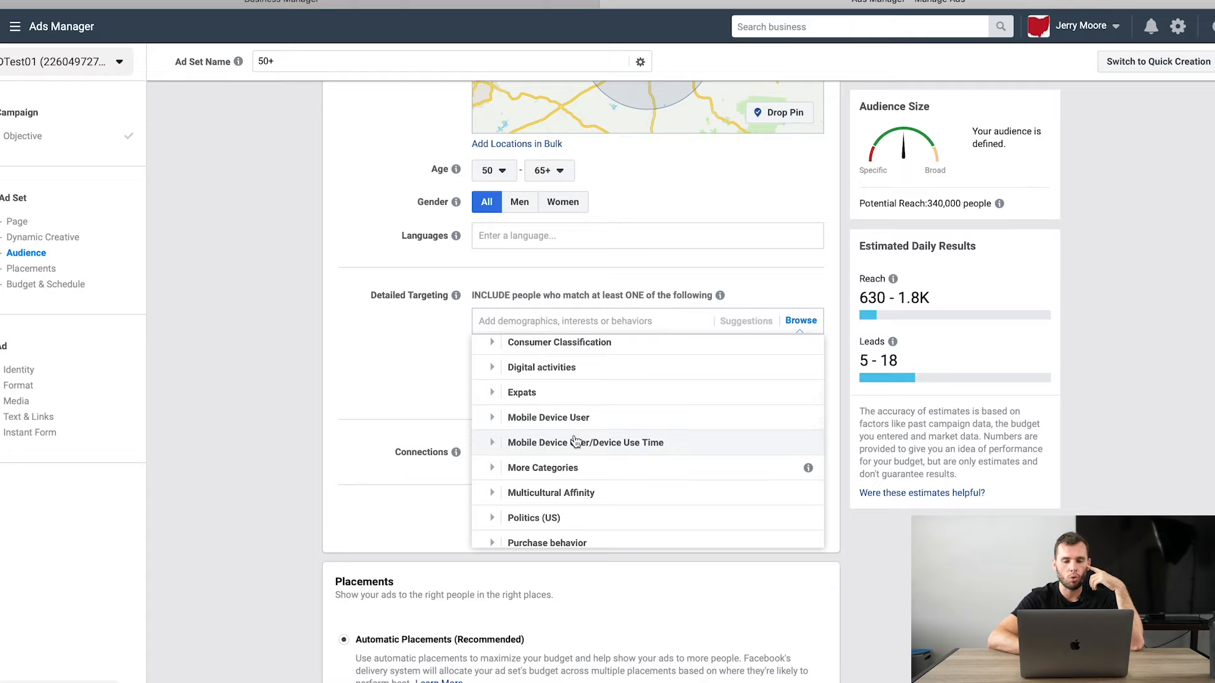
scroll(575, 443, down, 2)
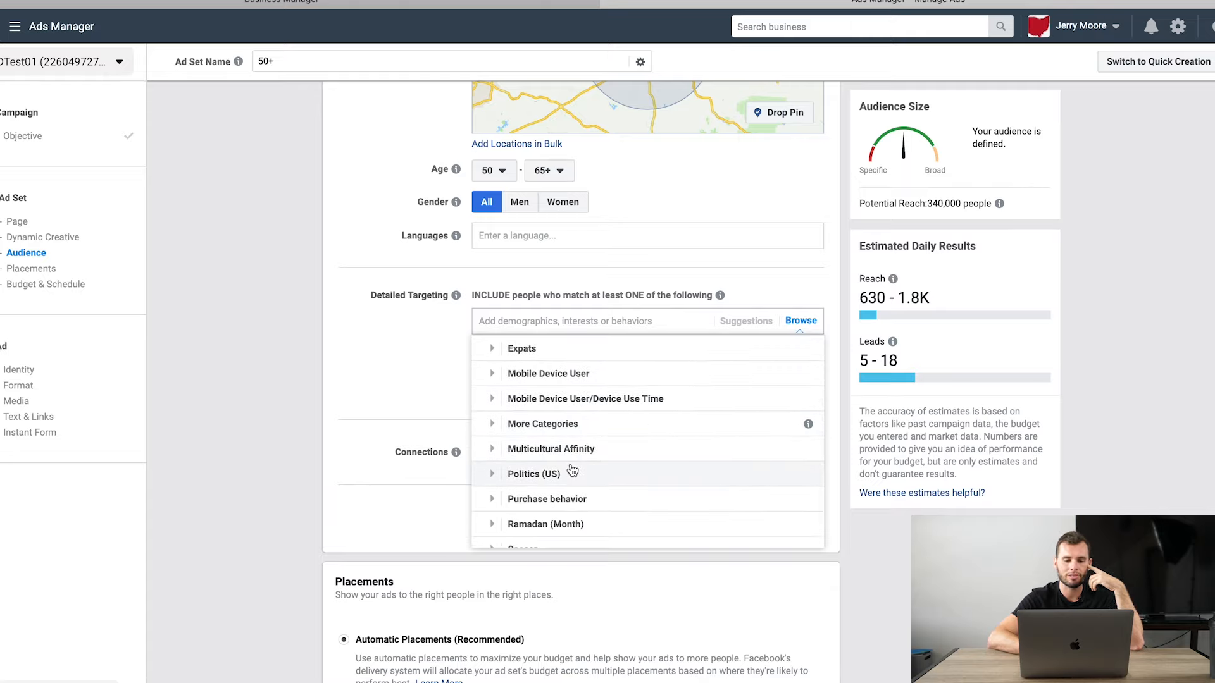
scroll(577, 457, down, 3)
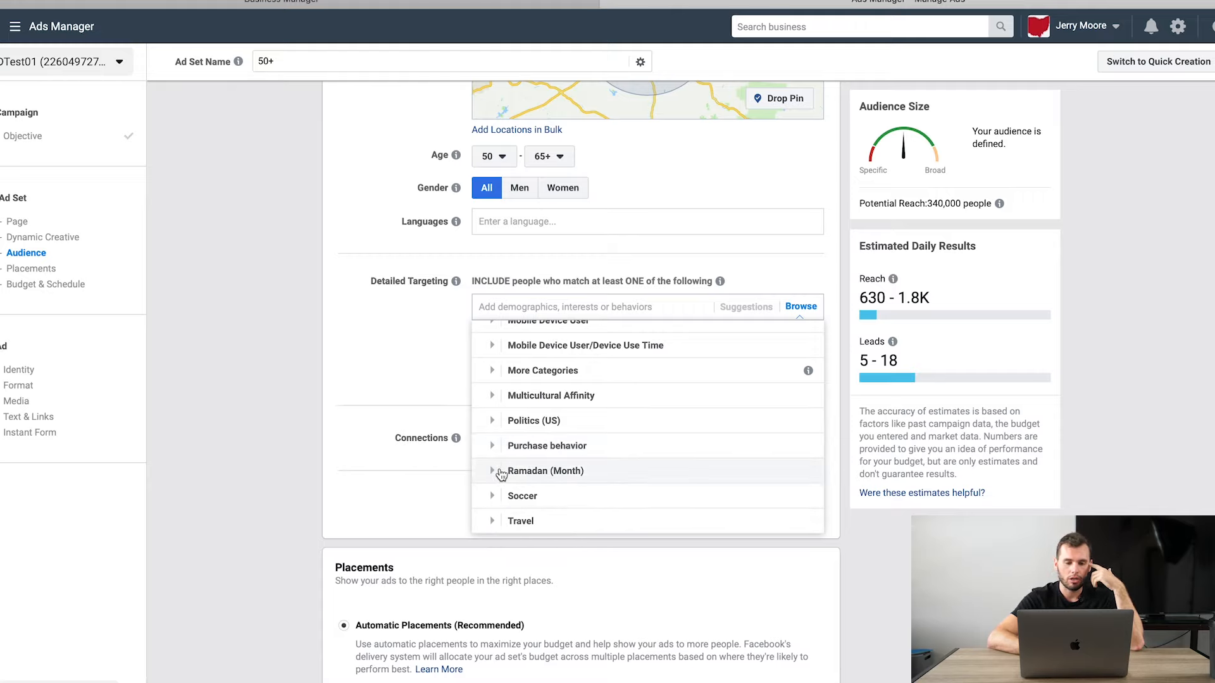
scroll(500, 474, up, 5)
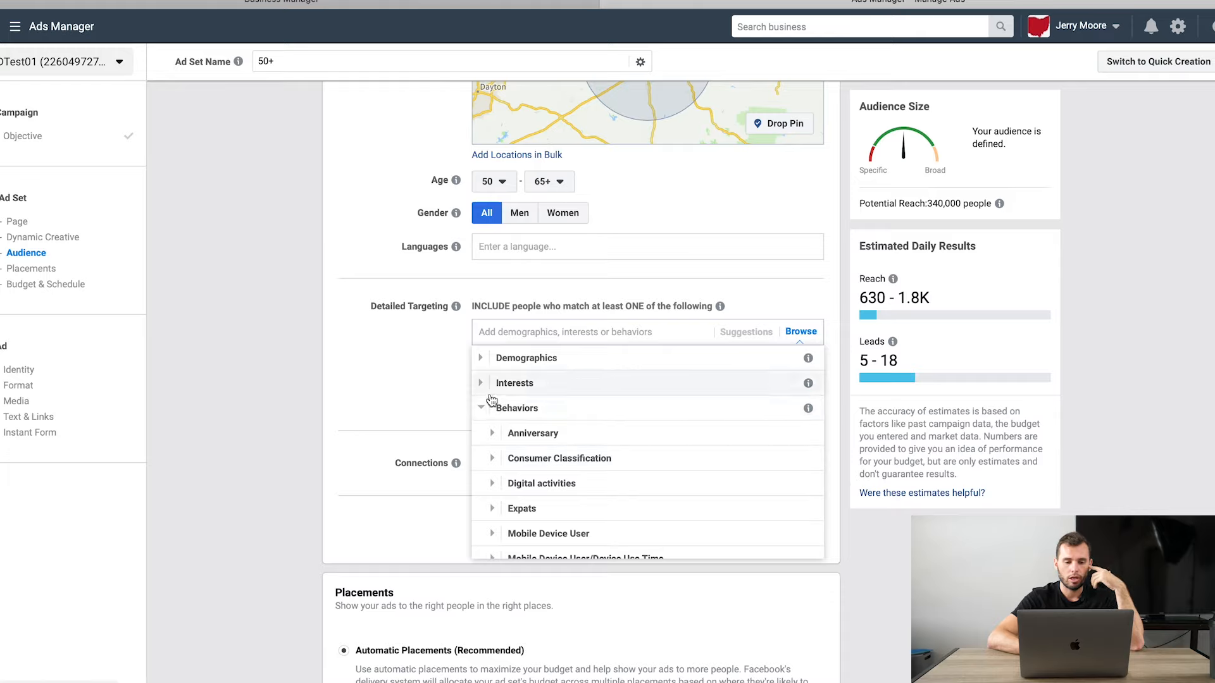
click(486, 408)
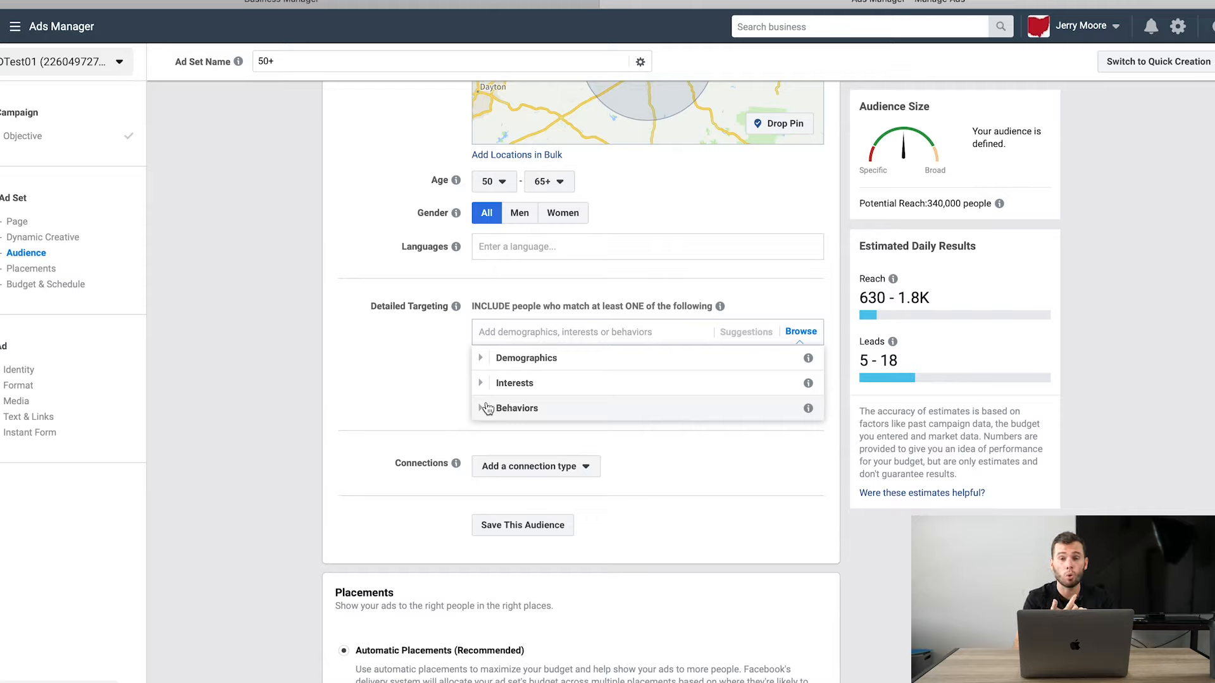
- Try the McDonald's interest in the audience's detailed targeting, and remove it
click(559, 332)
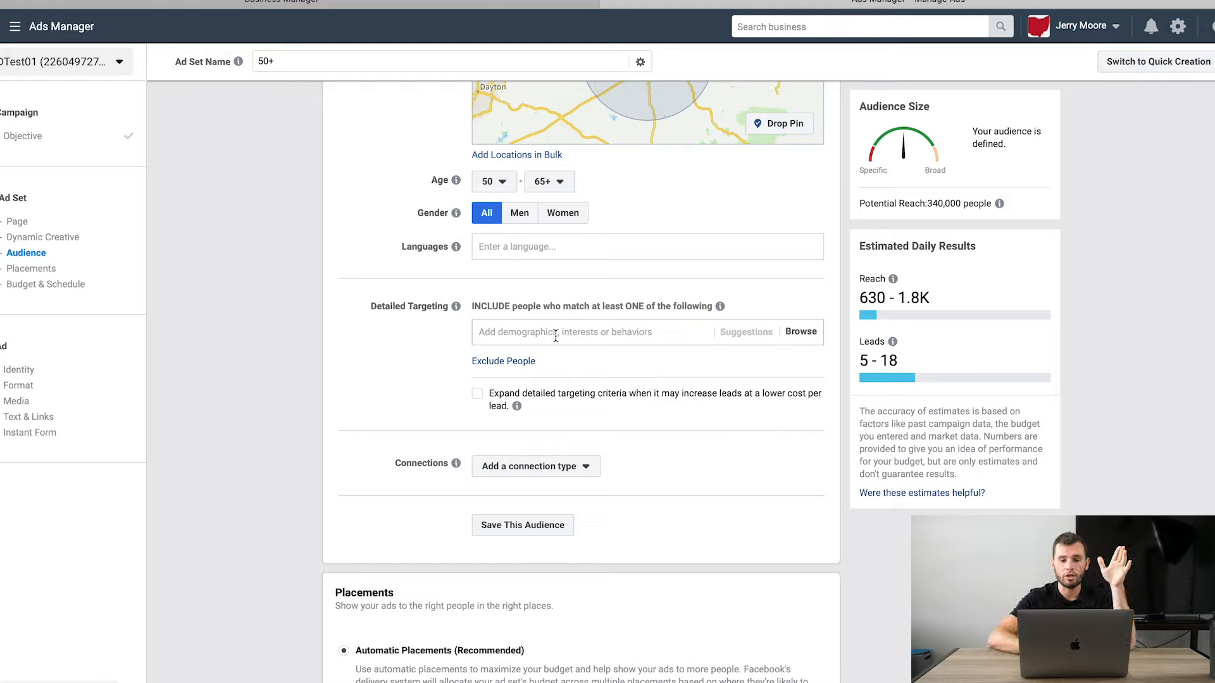
text(m)
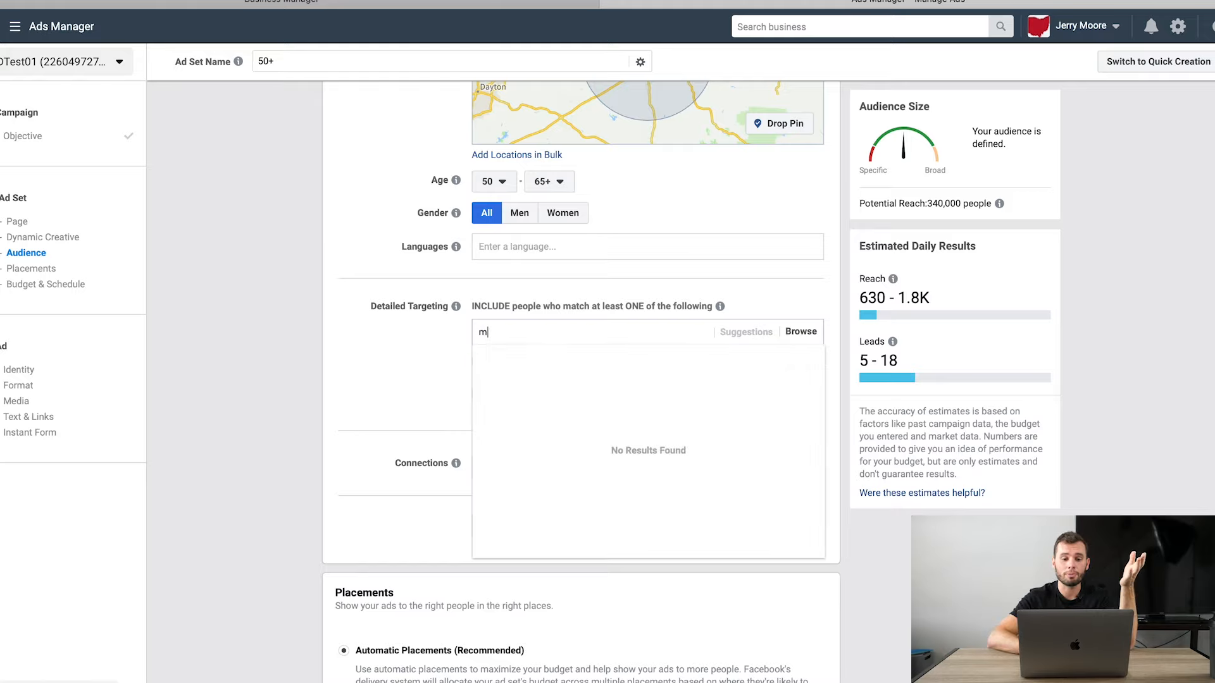
text(cdon)
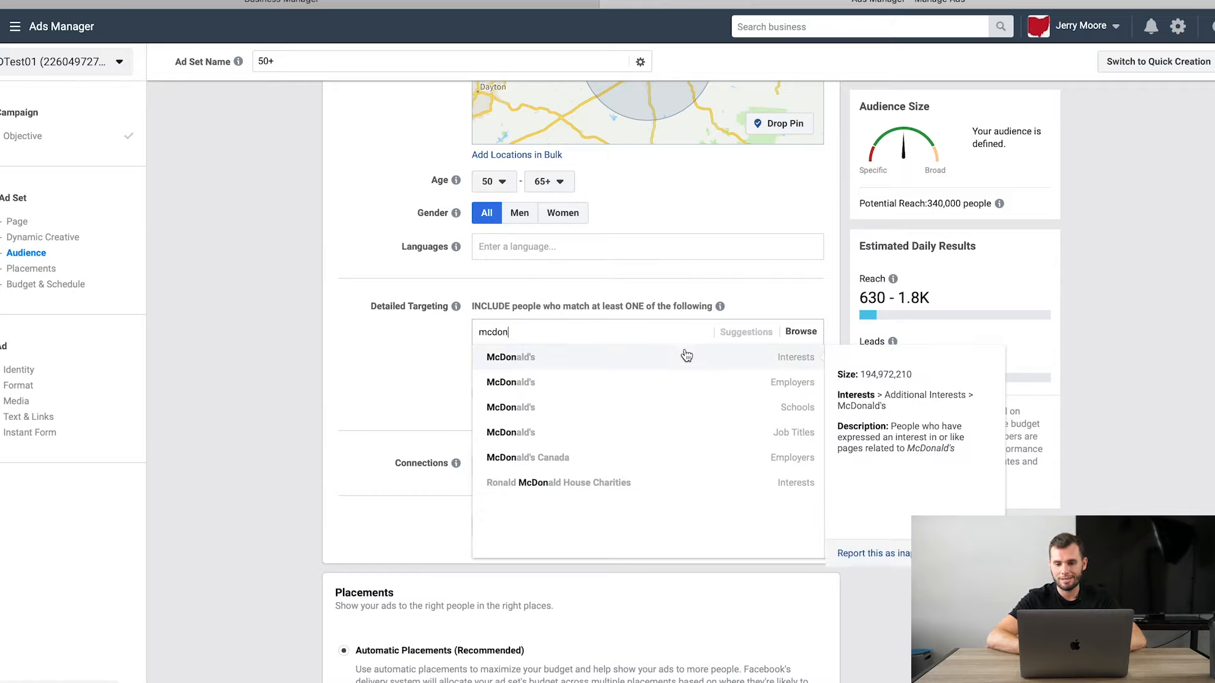
click(660, 358)
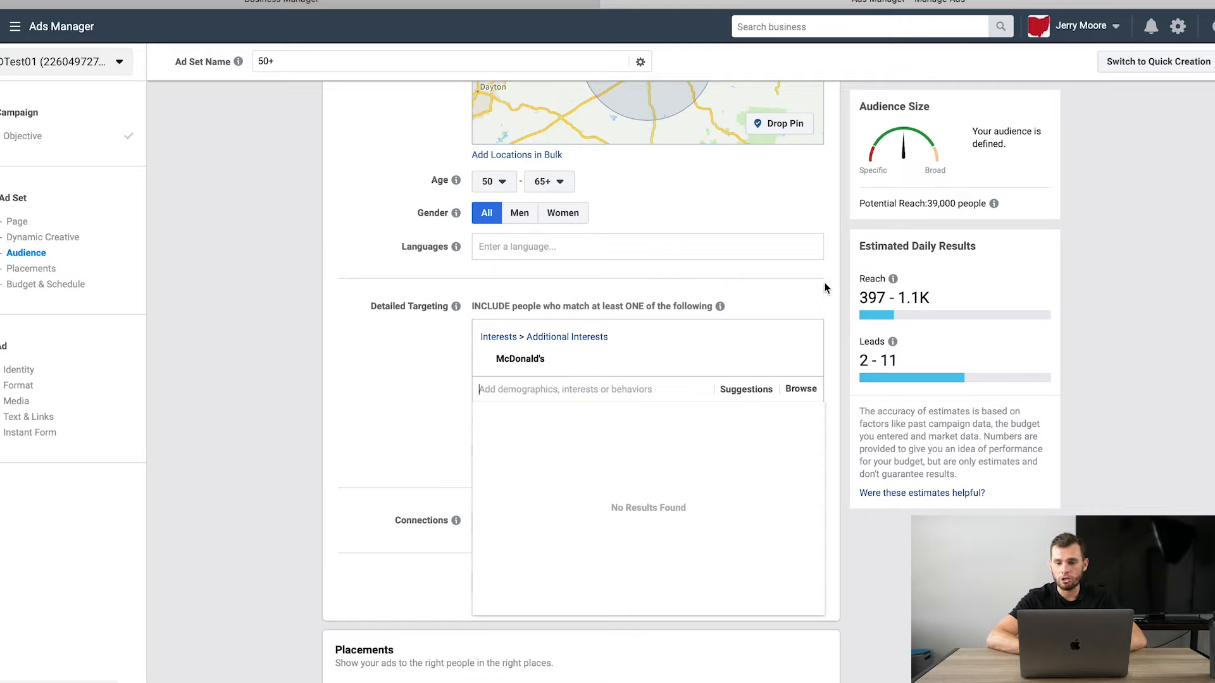
mouse_move(778, 362)
click(803, 361)
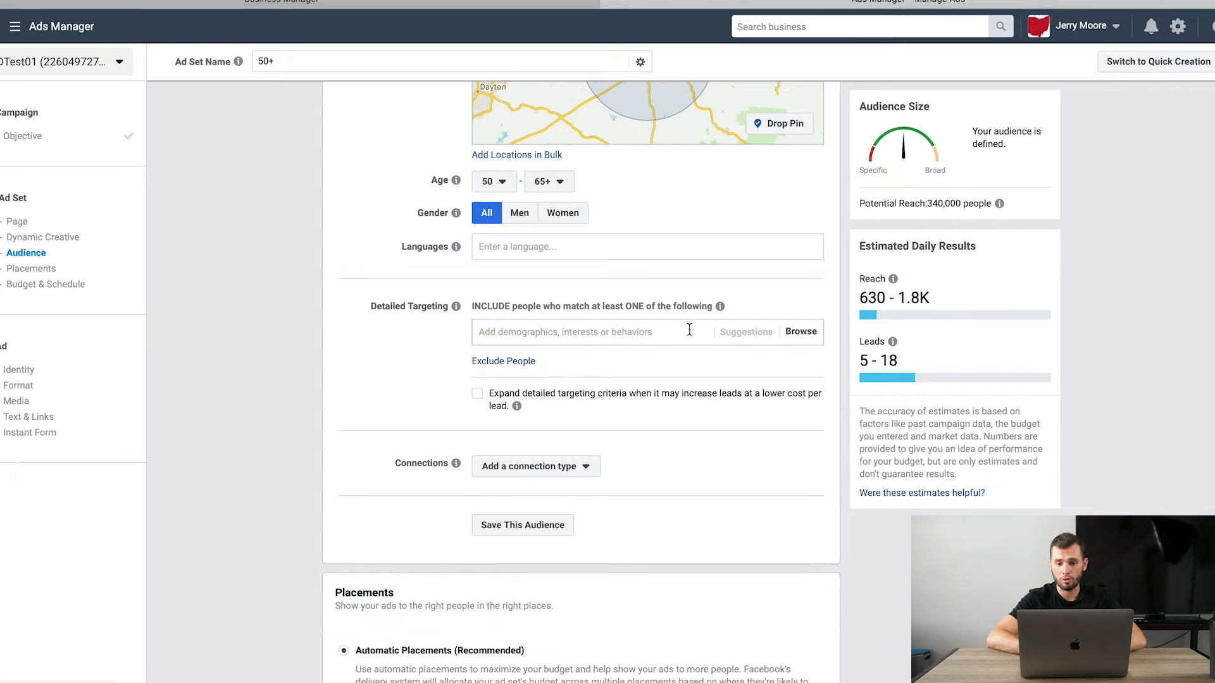
- Include the McDonald's interest once more to check the potential reach and interest details, and remove it again
click(637, 334)
text(mcdon)
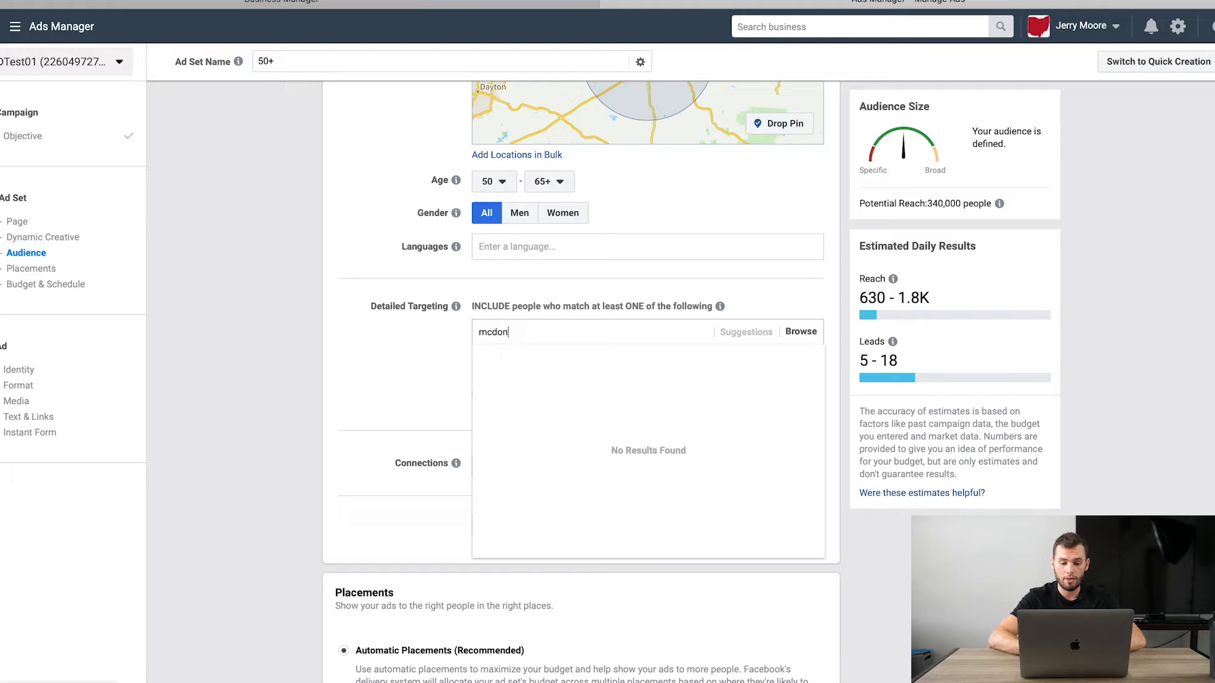
click(626, 360)
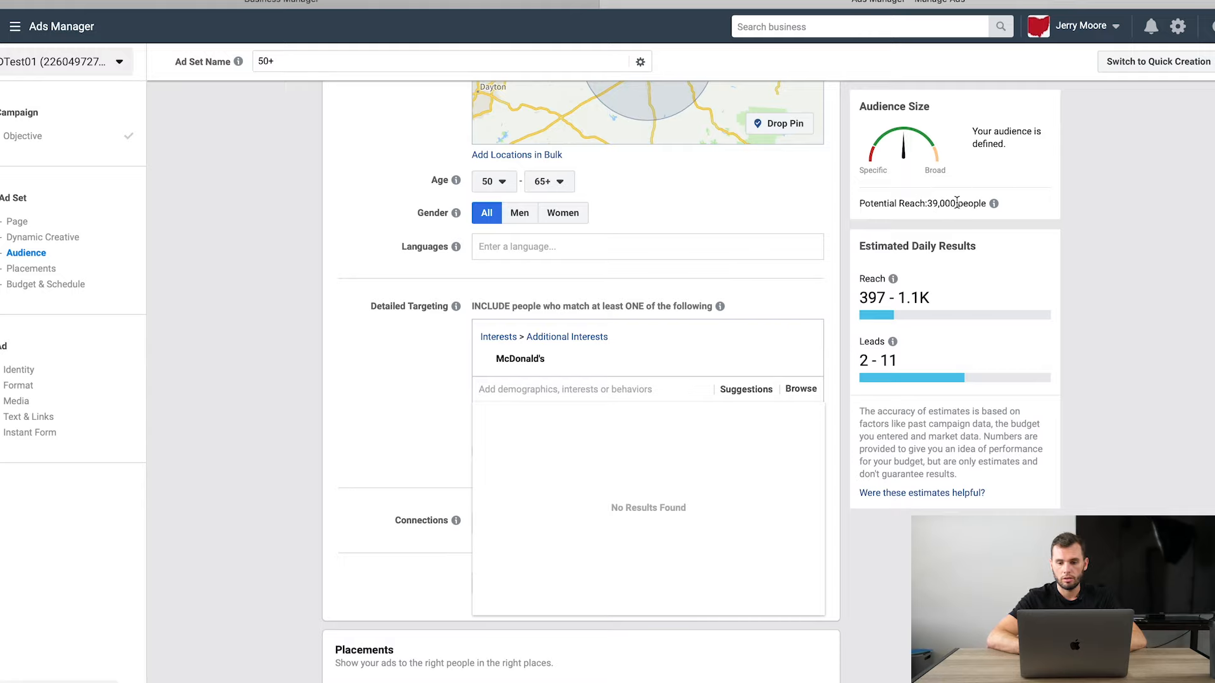
click(1089, 231)
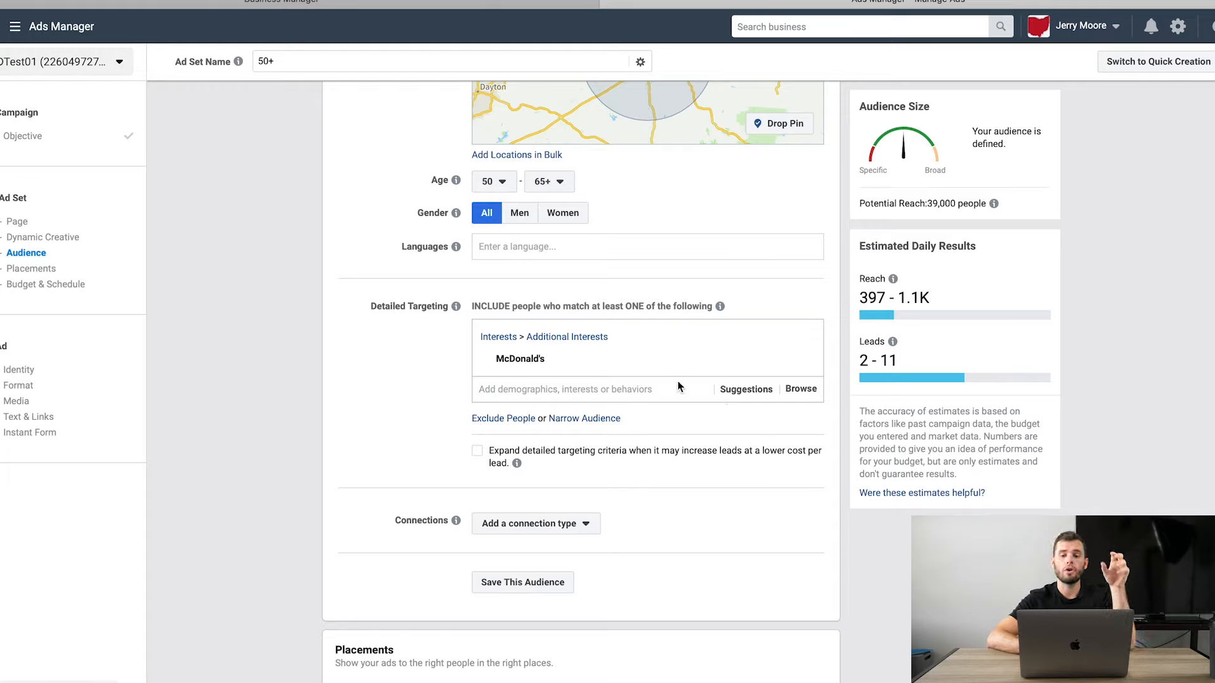
mouse_move(544, 359)
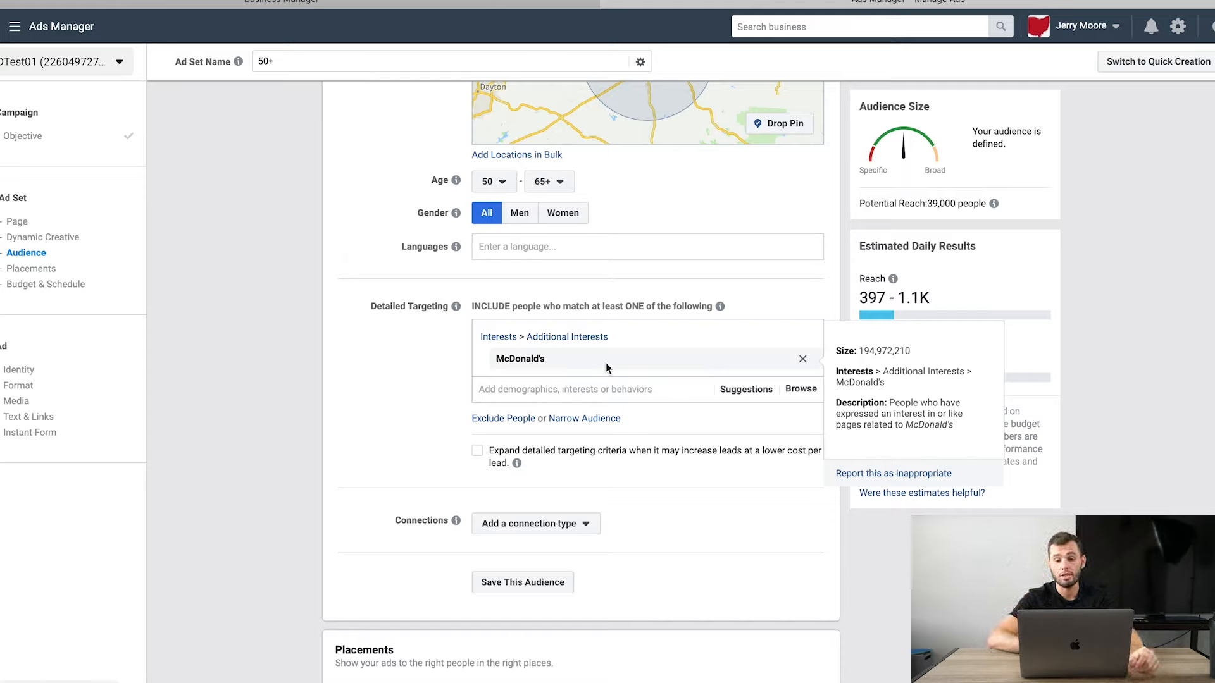
click(803, 362)
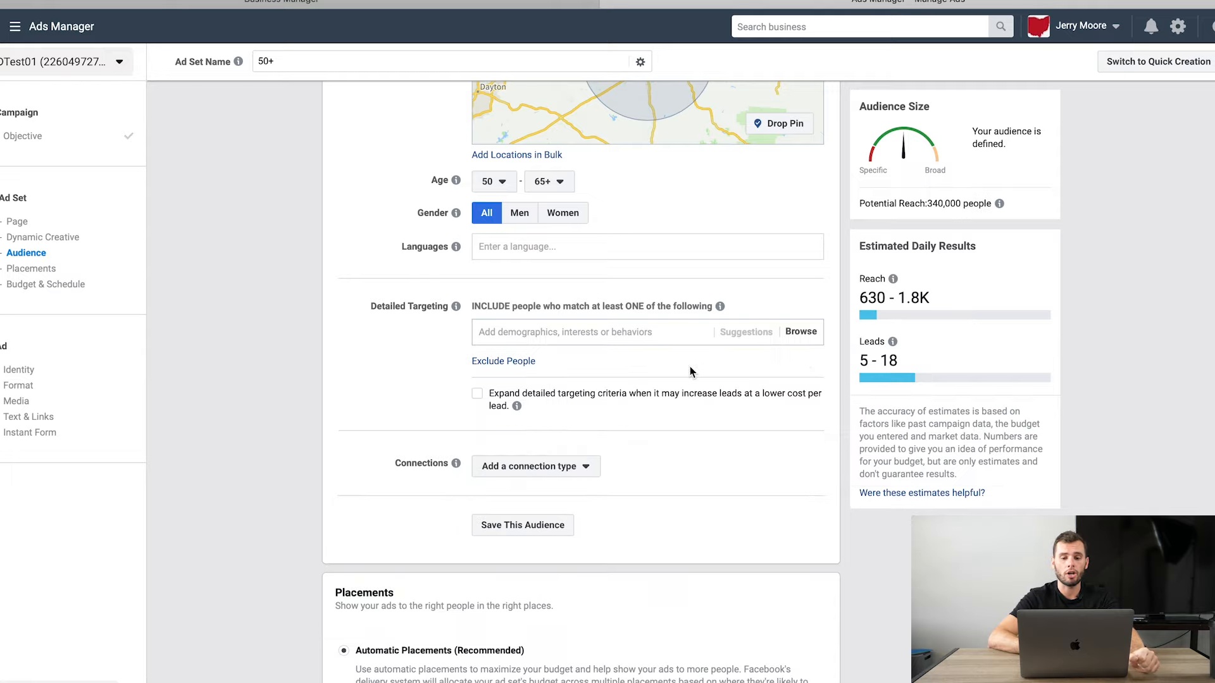
- Add the interest Wheel of Fortune (U.S. game show) to detailed targeting and check the audience's potential reach
click(610, 329)
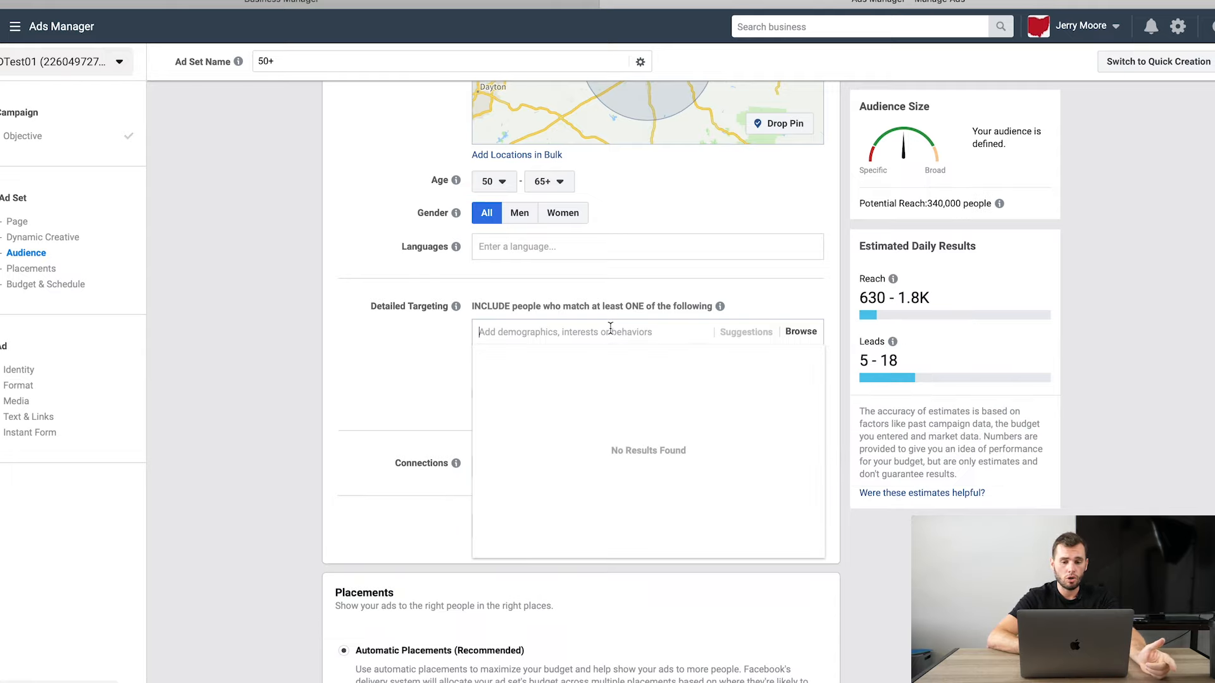
text(wheel )
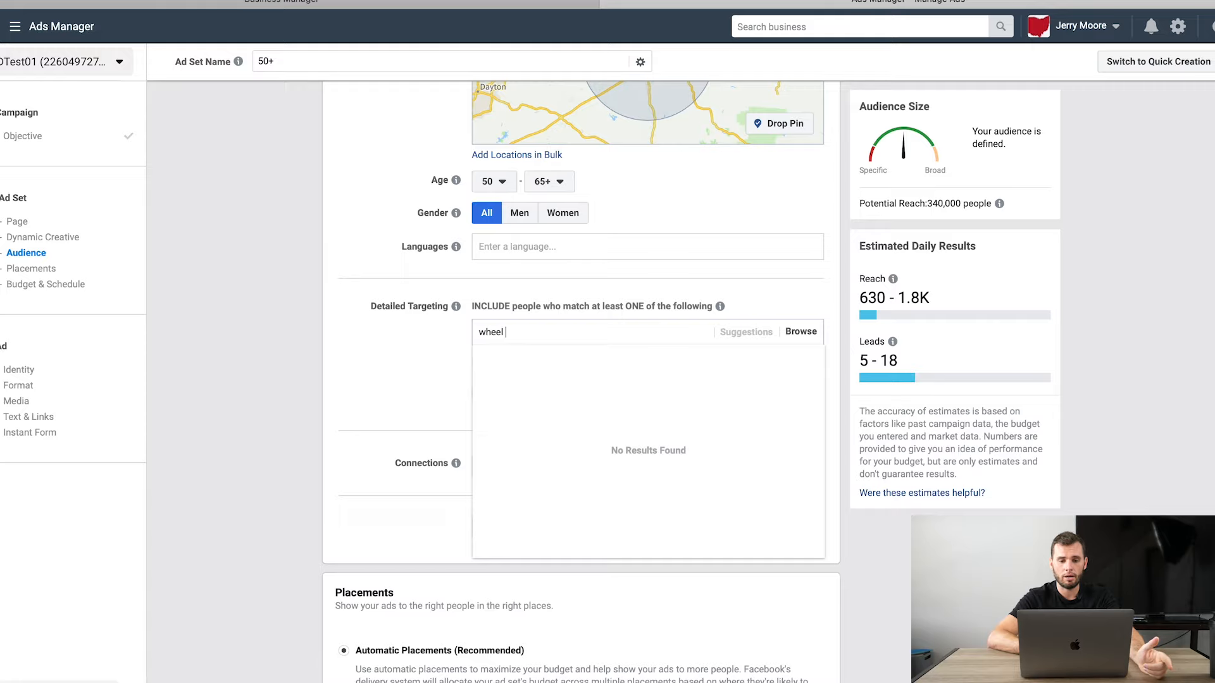
text(of)
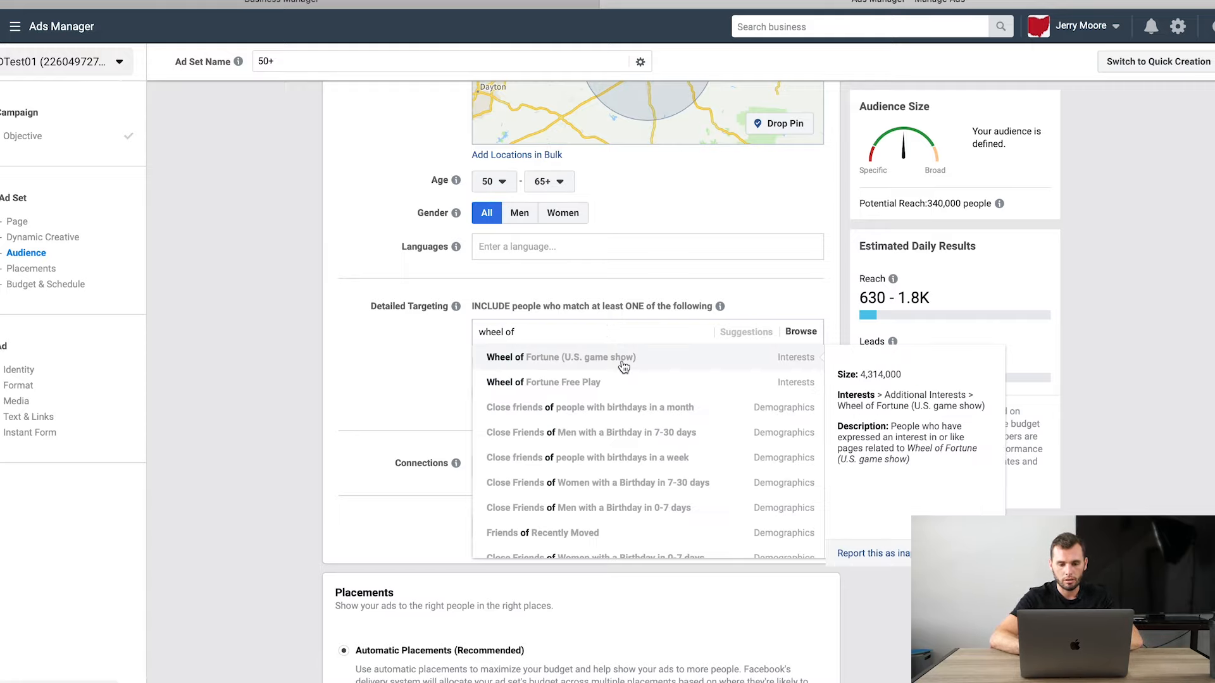
click(623, 358)
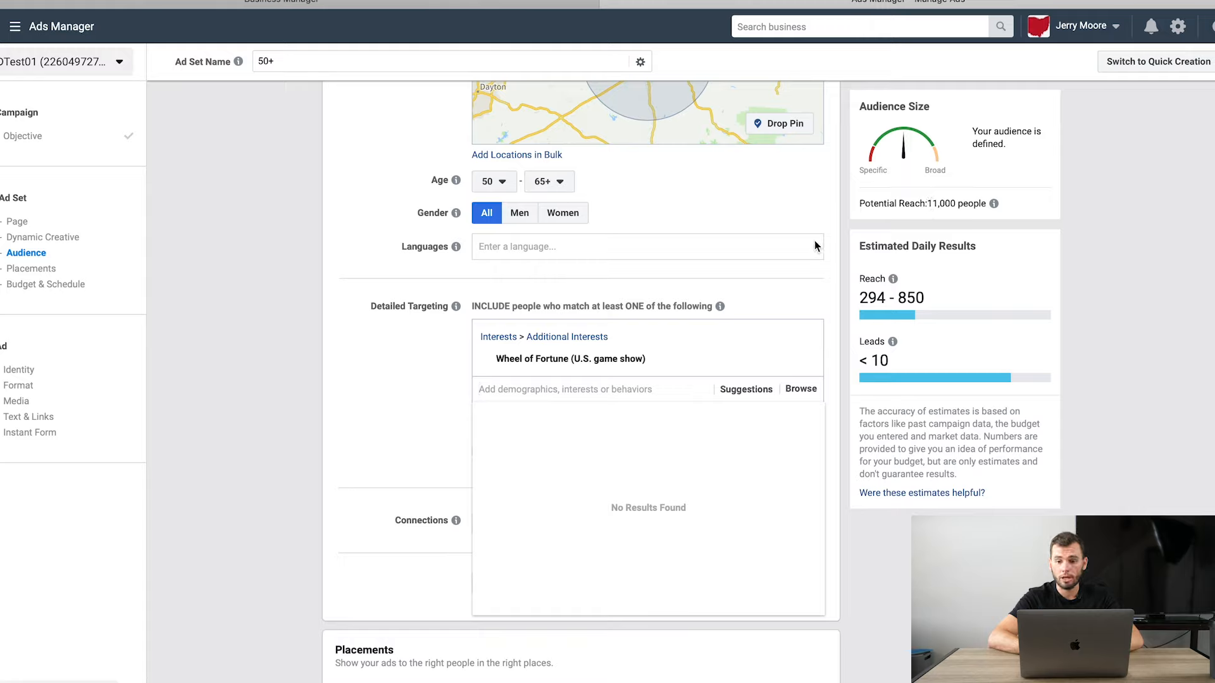
mouse_move(672, 351)
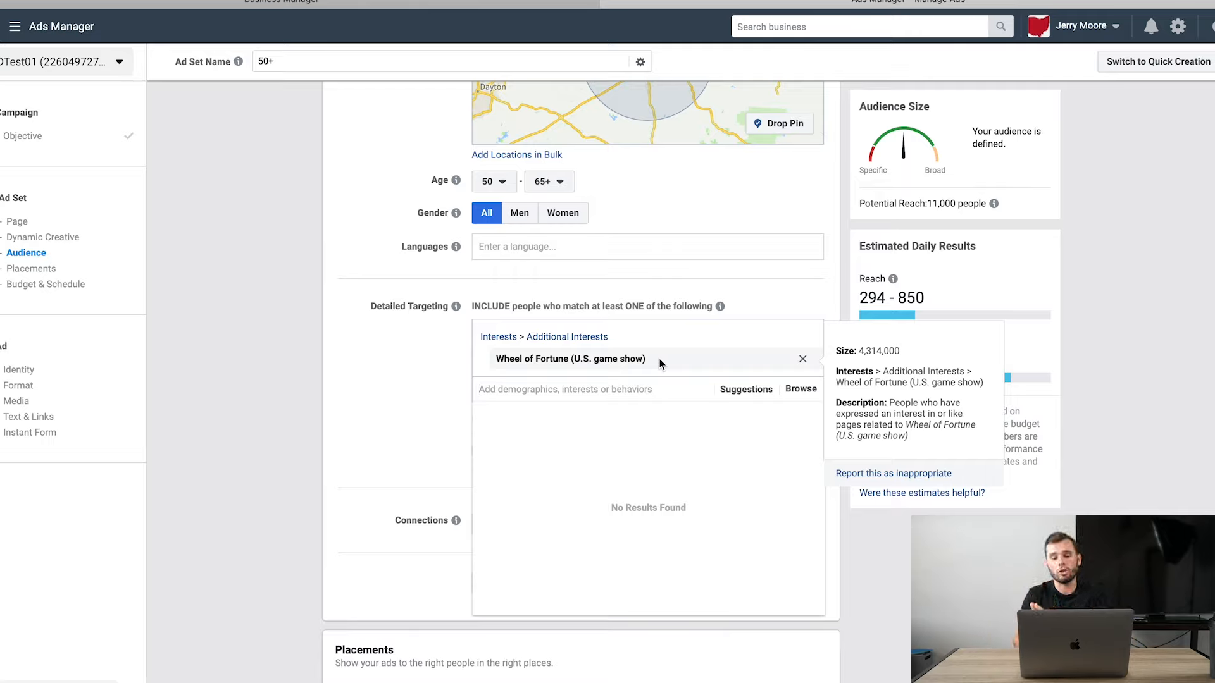
click(1144, 191)
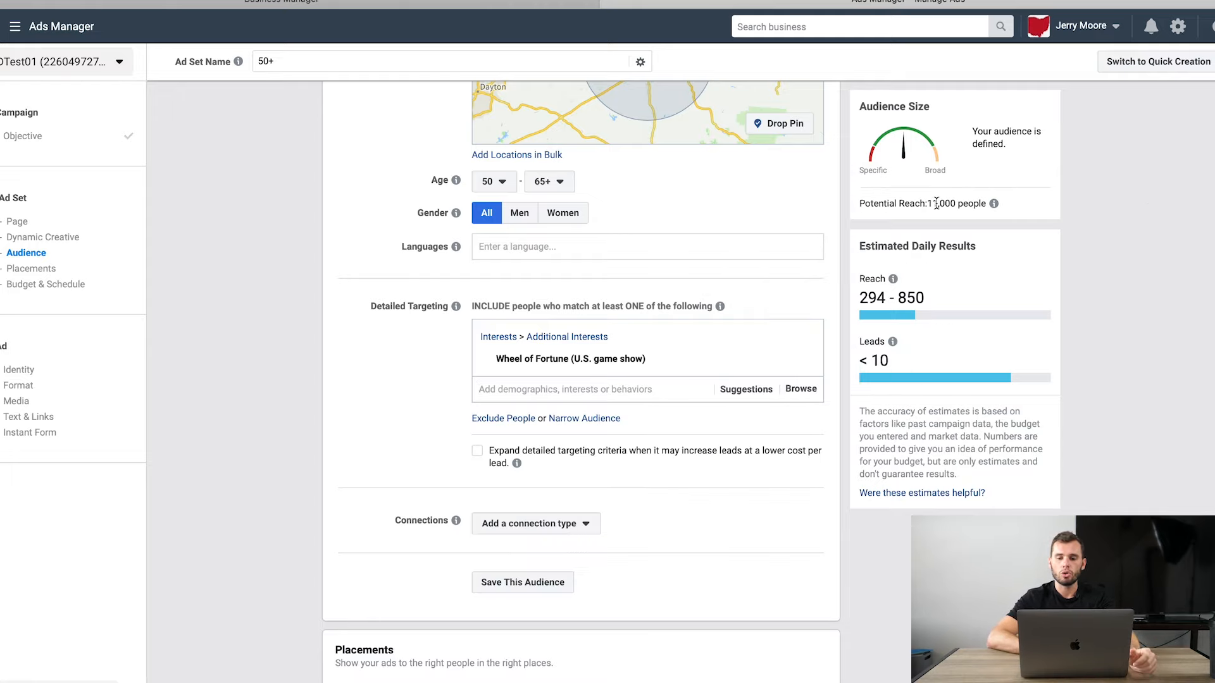
drag(928, 203, 992, 216)
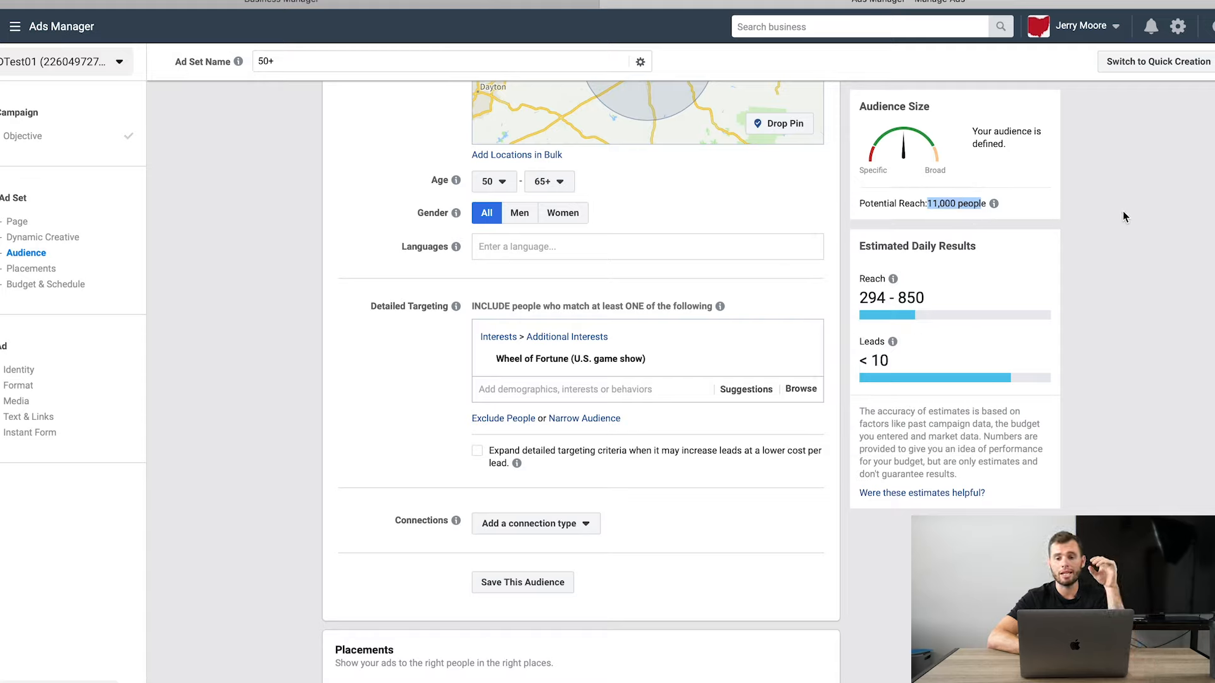
mouse_move(561, 360)
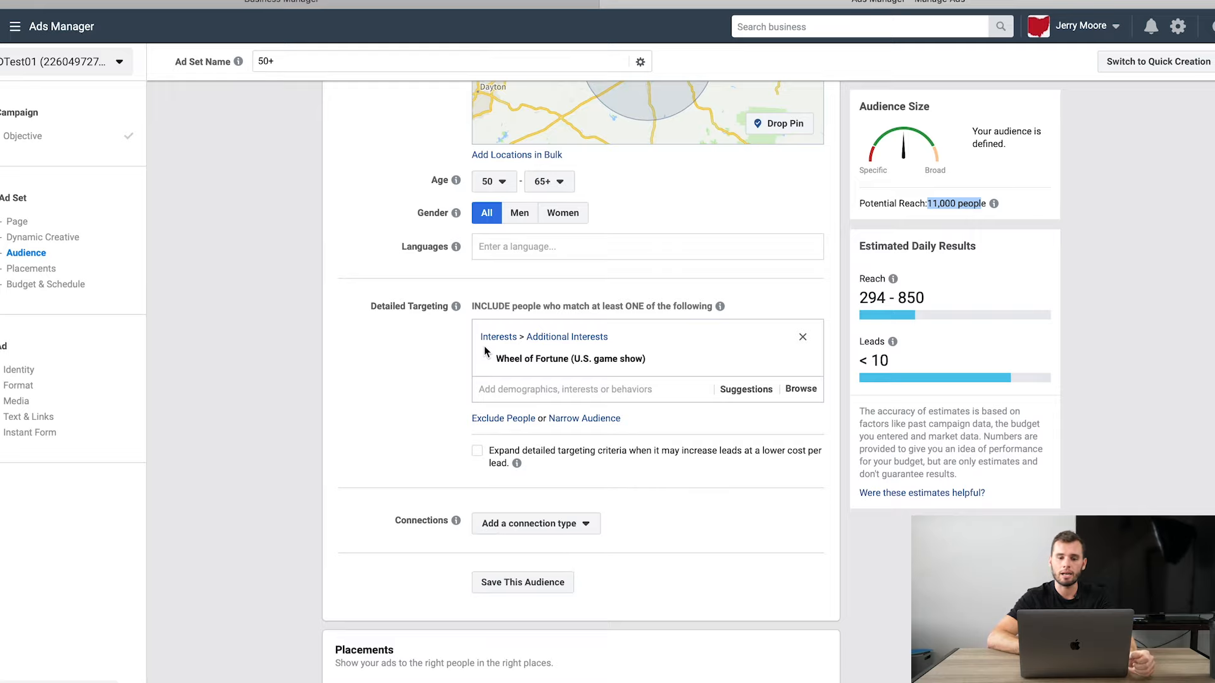
mouse_move(602, 360)
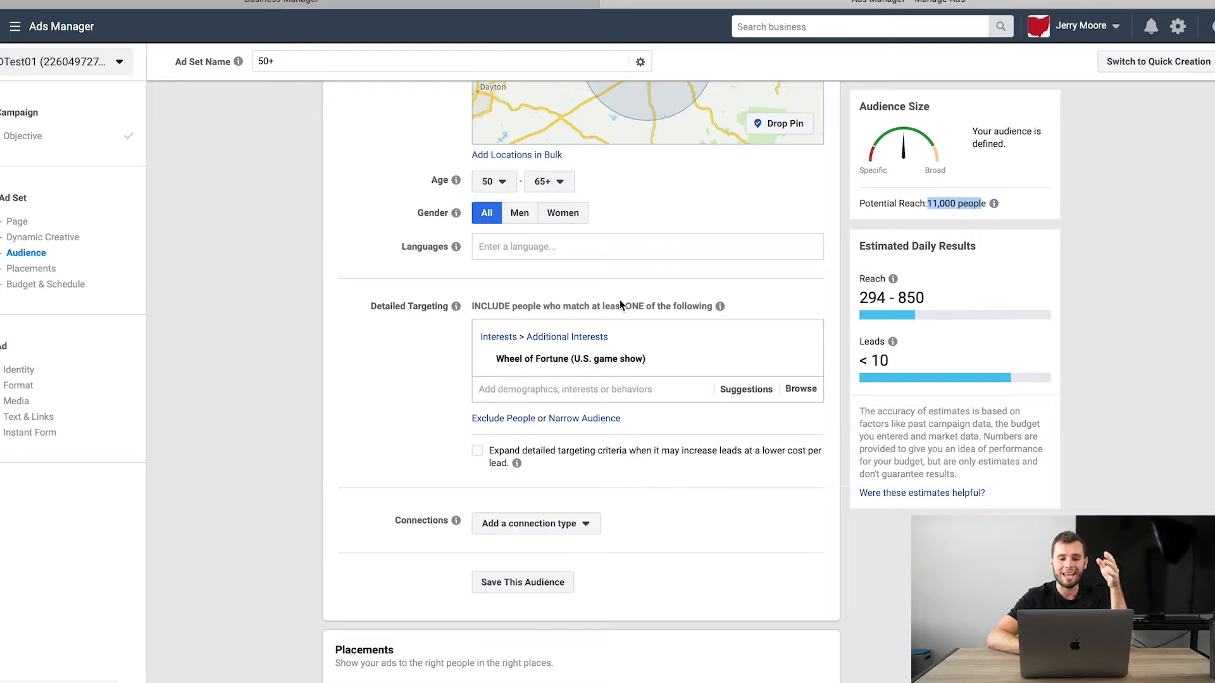
- Rename the ad set as Wheel of fortune
scroll(620, 300, up, 10)
click(482, 82)
key(BackSpace)
key(BackSpace)
key(BackSpace)
text(Whe)
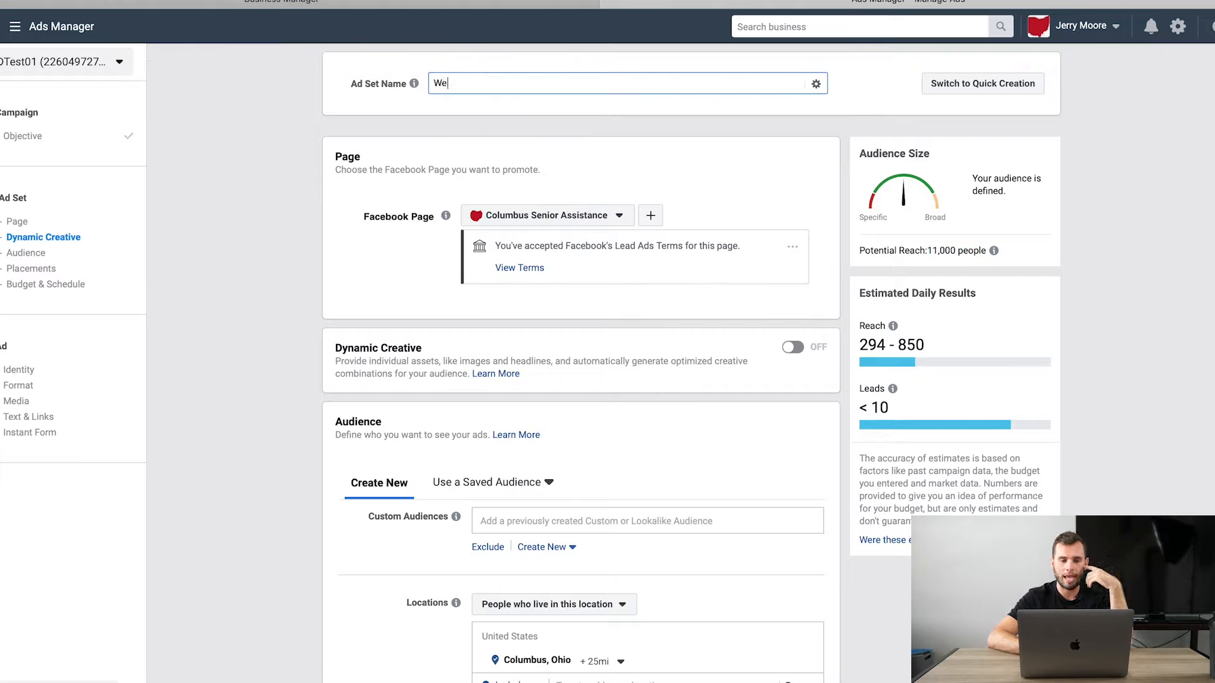
text(l)
key(BackSpace)
key(BackSpace)
text(e)
key(BackSpace)
key(BackSpace)
text(hee;l)
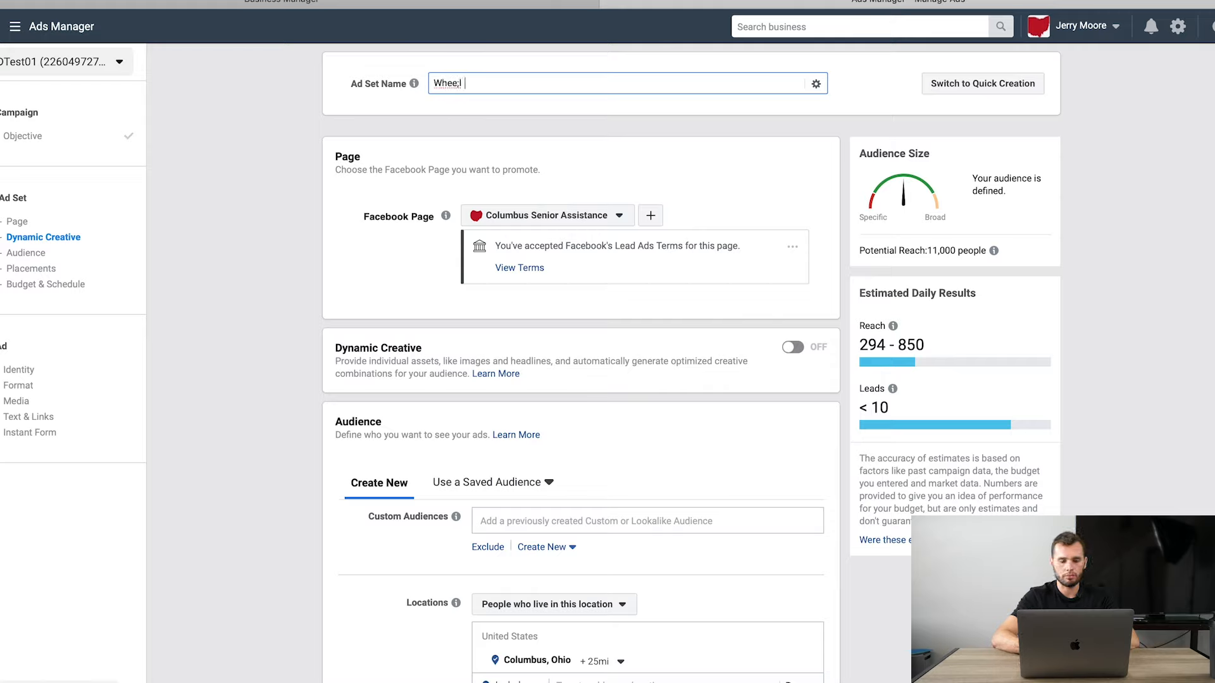
text( of fortune)
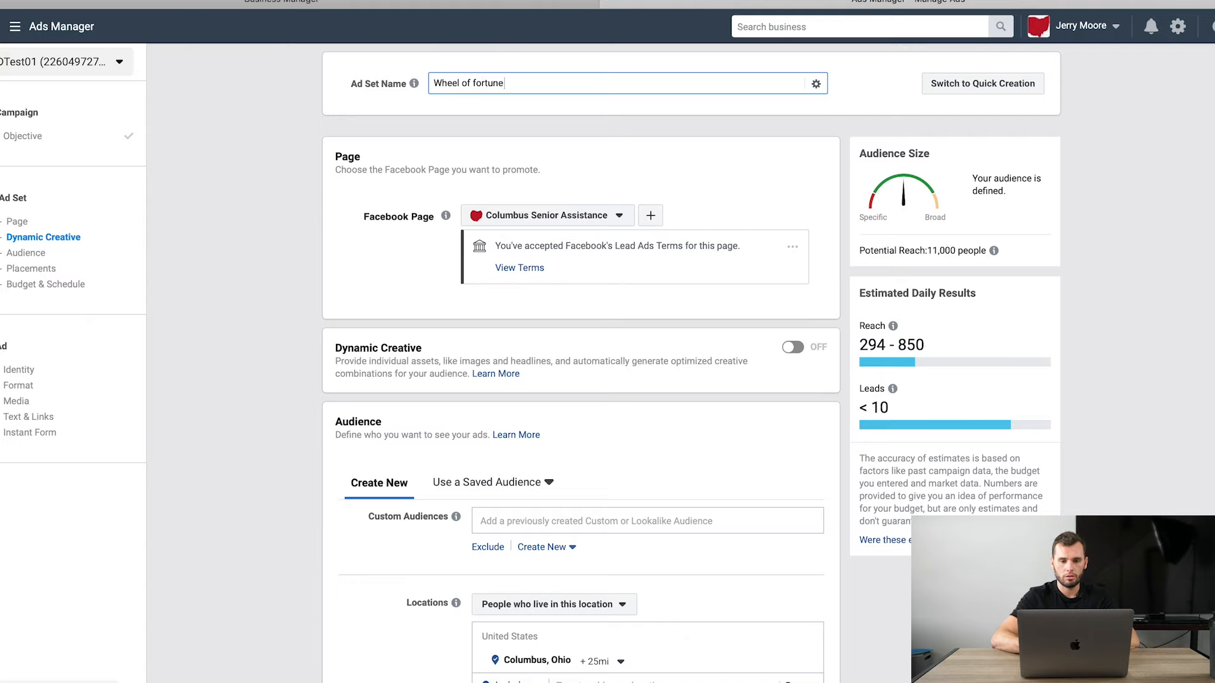
- Review the ad set's page, location, age and detailed targeting settings for the Columbus audience
scroll(641, 173, down, 10)
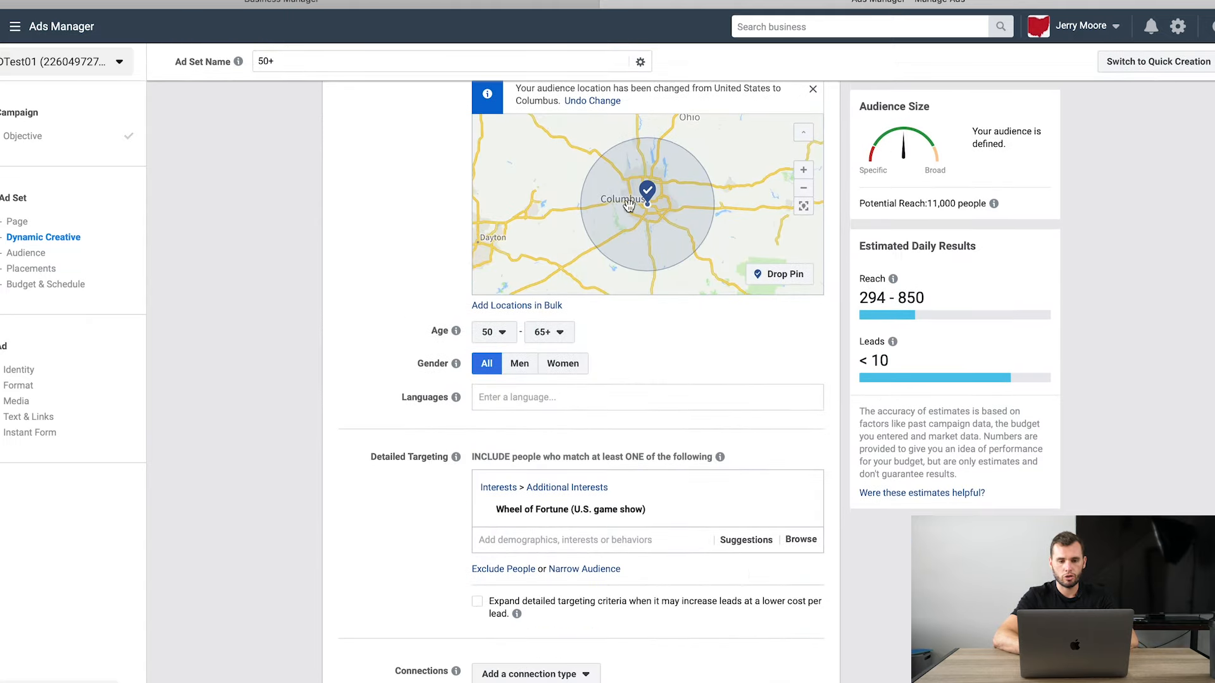
scroll(627, 238, up, 5)
scroll(627, 239, down, 5)
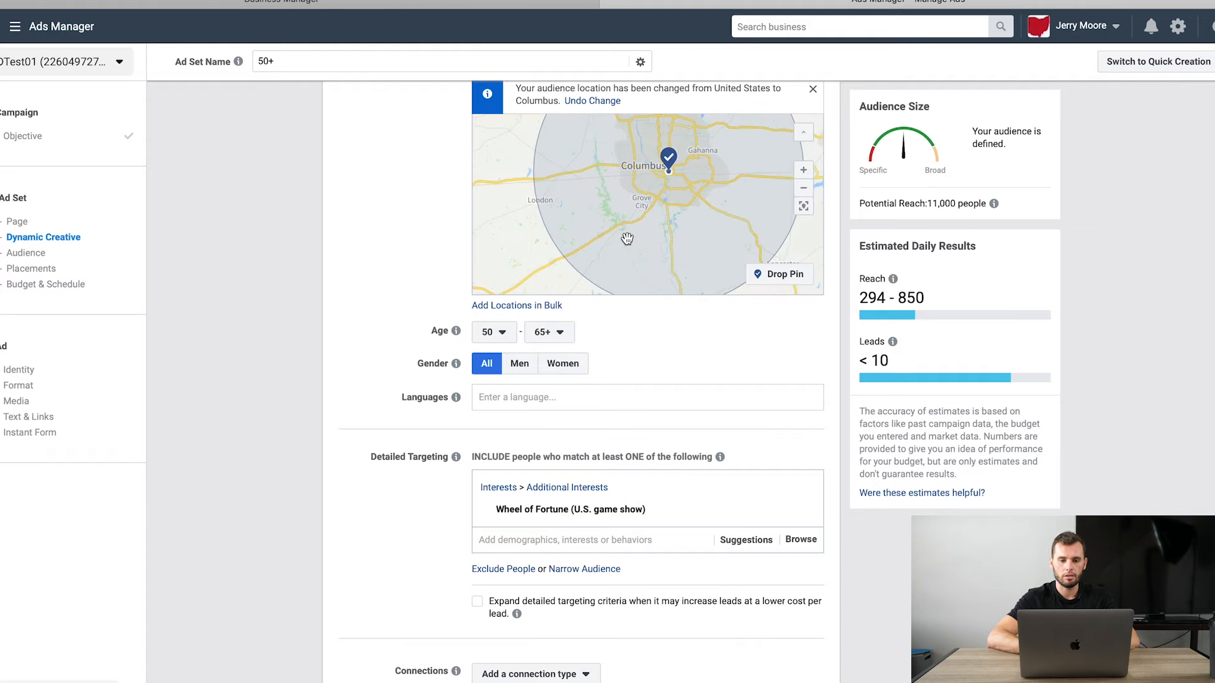
scroll(514, 238, down, 2)
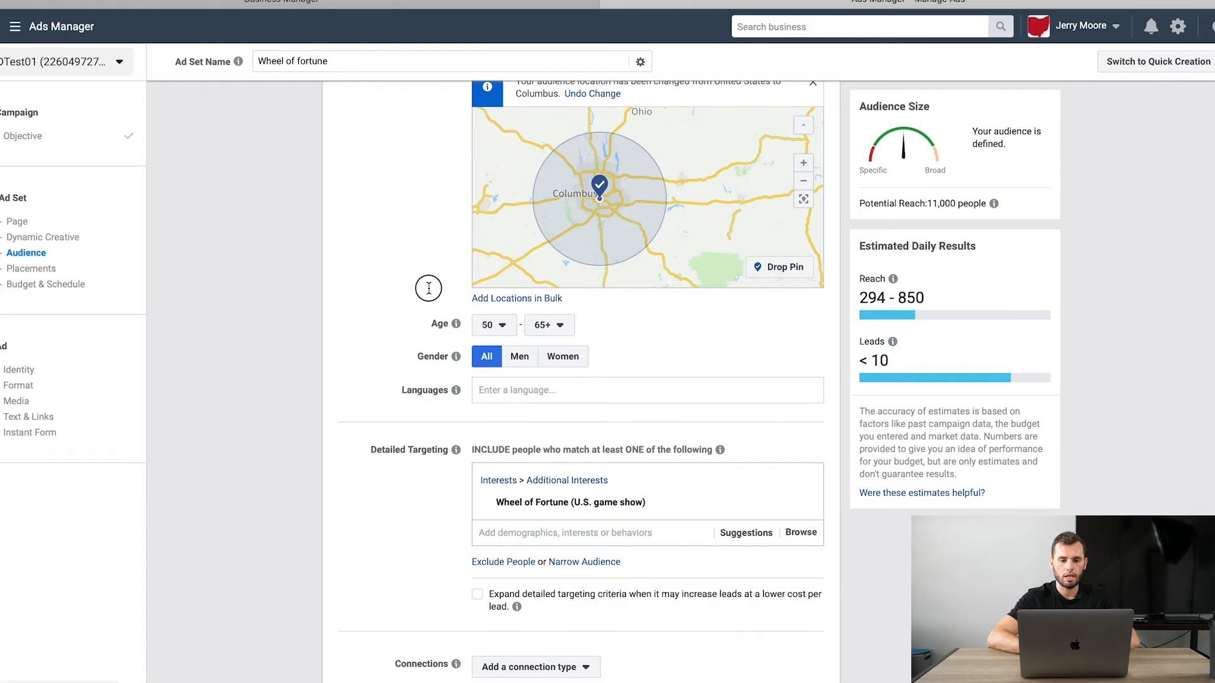
drag(421, 285, 421, 344)
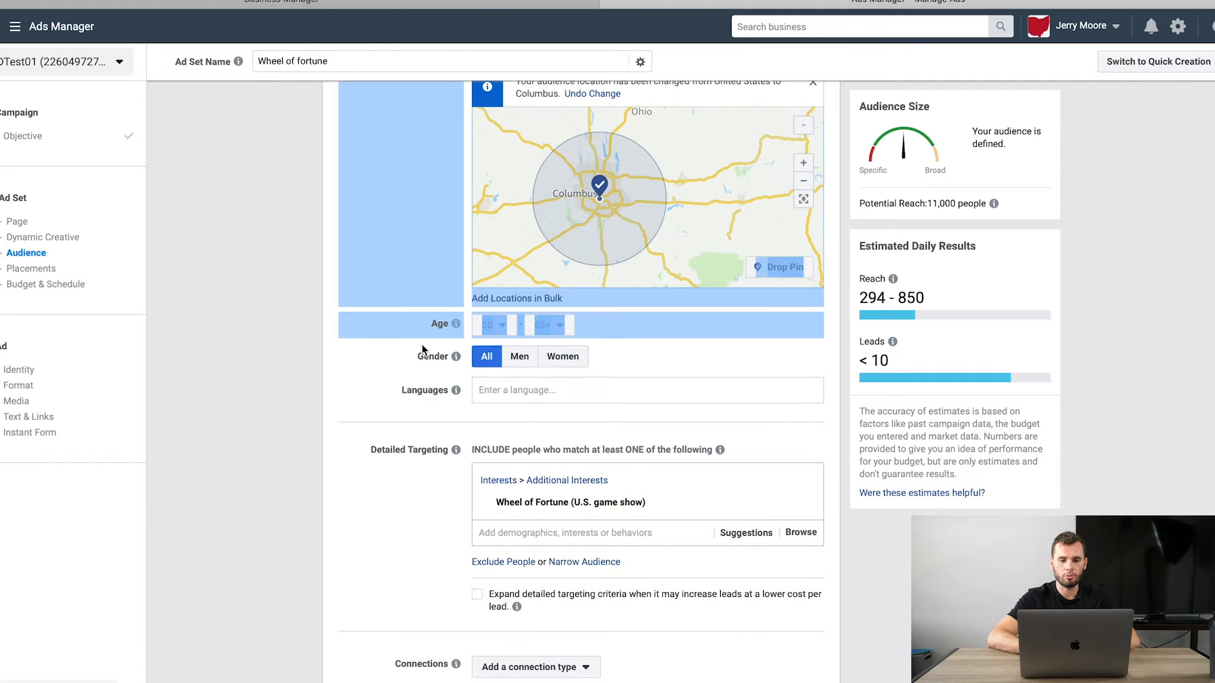
click(273, 268)
scroll(286, 259, up, 10)
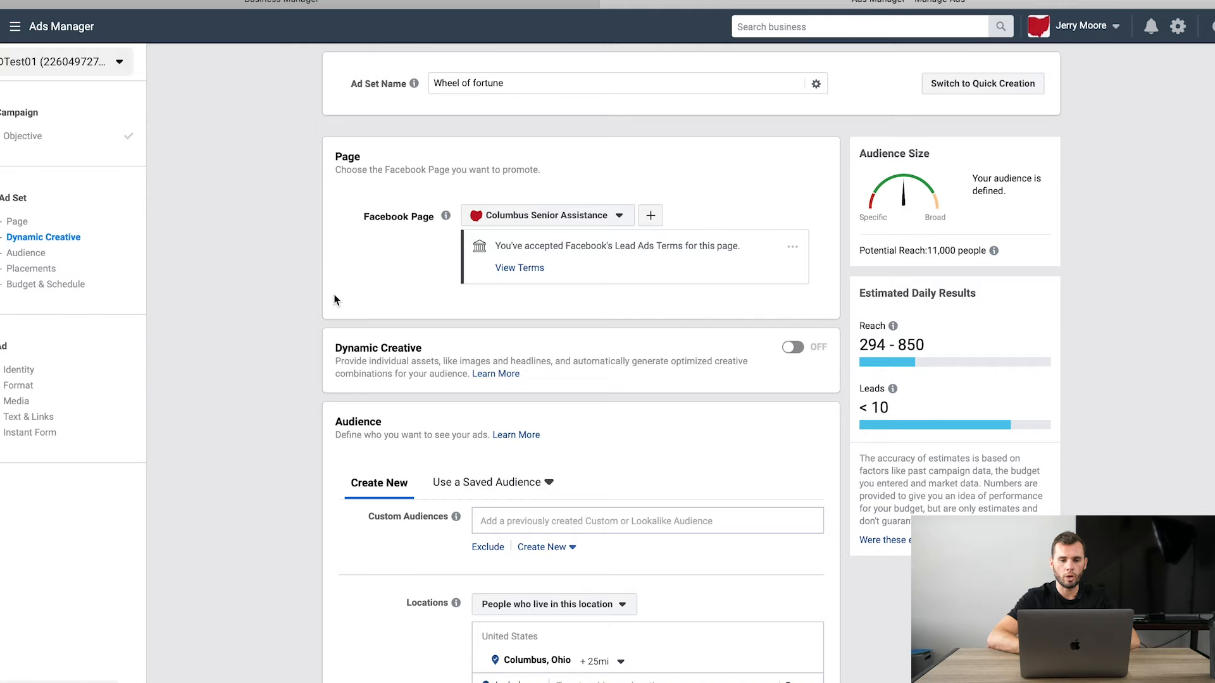
scroll(268, 501, down, 4)
scroll(269, 501, down, 5)
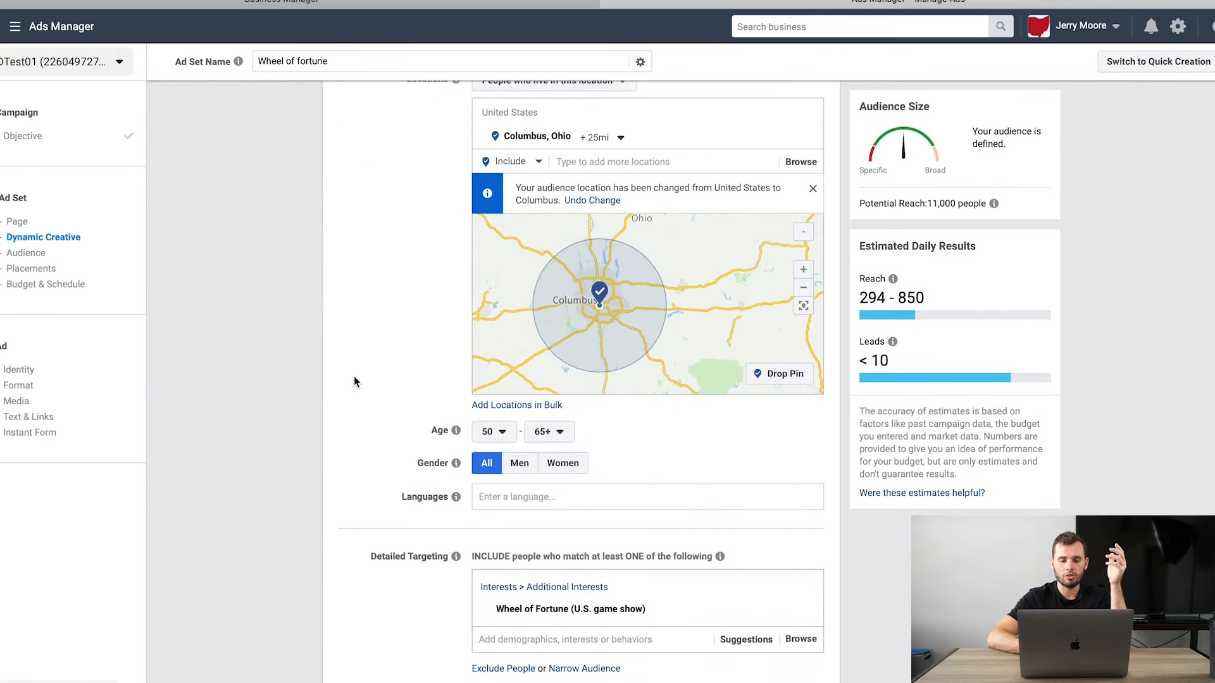
scroll(364, 365, down, 3)
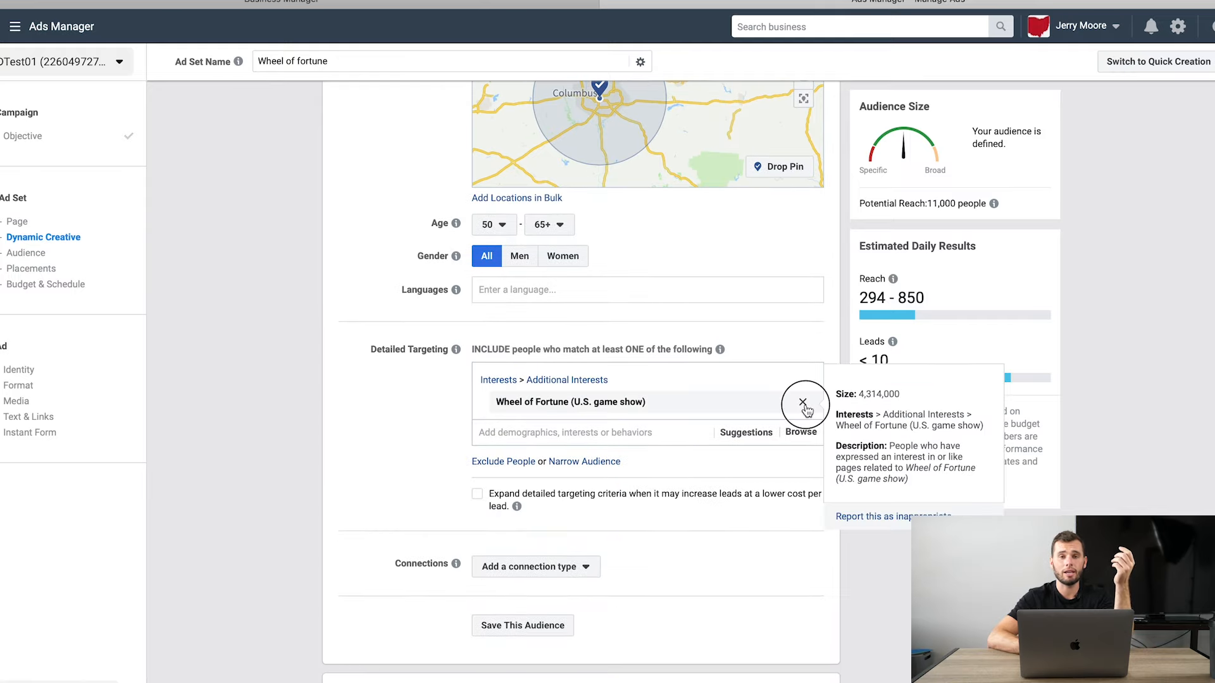
- Remove the Wheel of Fortune interest from detailed targeting, try searching for "mcdonnald", and clear the search text
click(800, 401)
click(617, 376)
text(mcdonn)
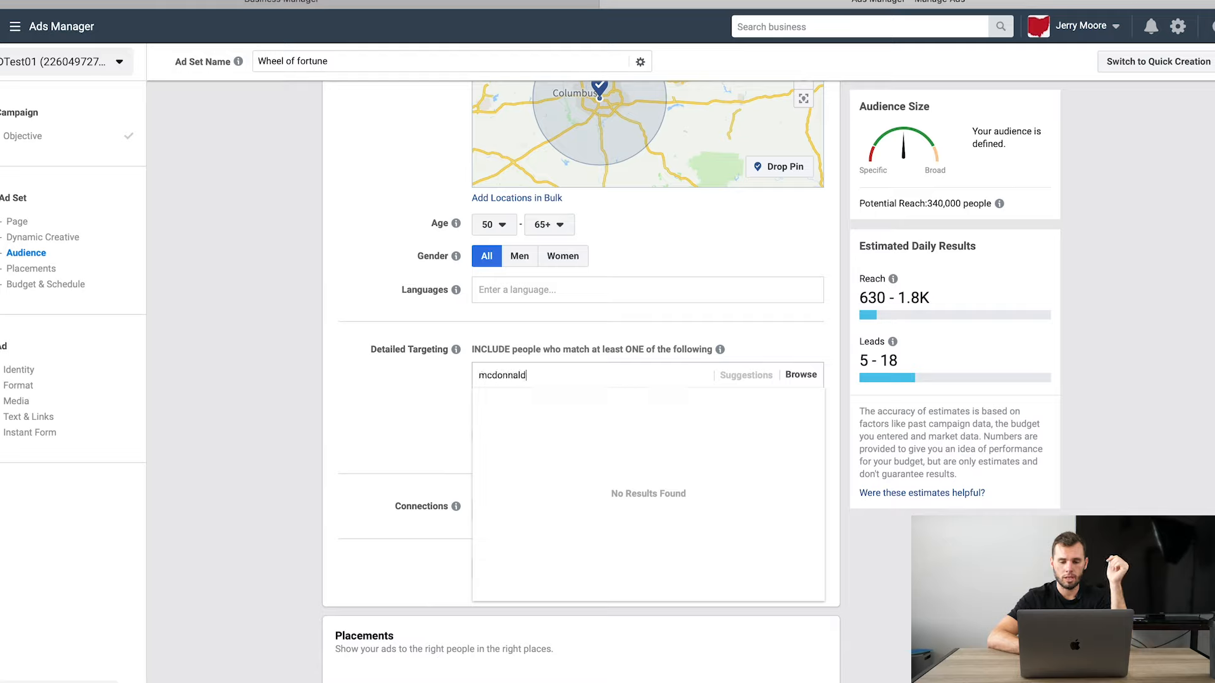
text(ald)
key(BackSpace)
key(BackSpace)
key(BackSpace)
key(BackSpace)
key(BackSpace)
key(BackSpace)
key(BackSpace)
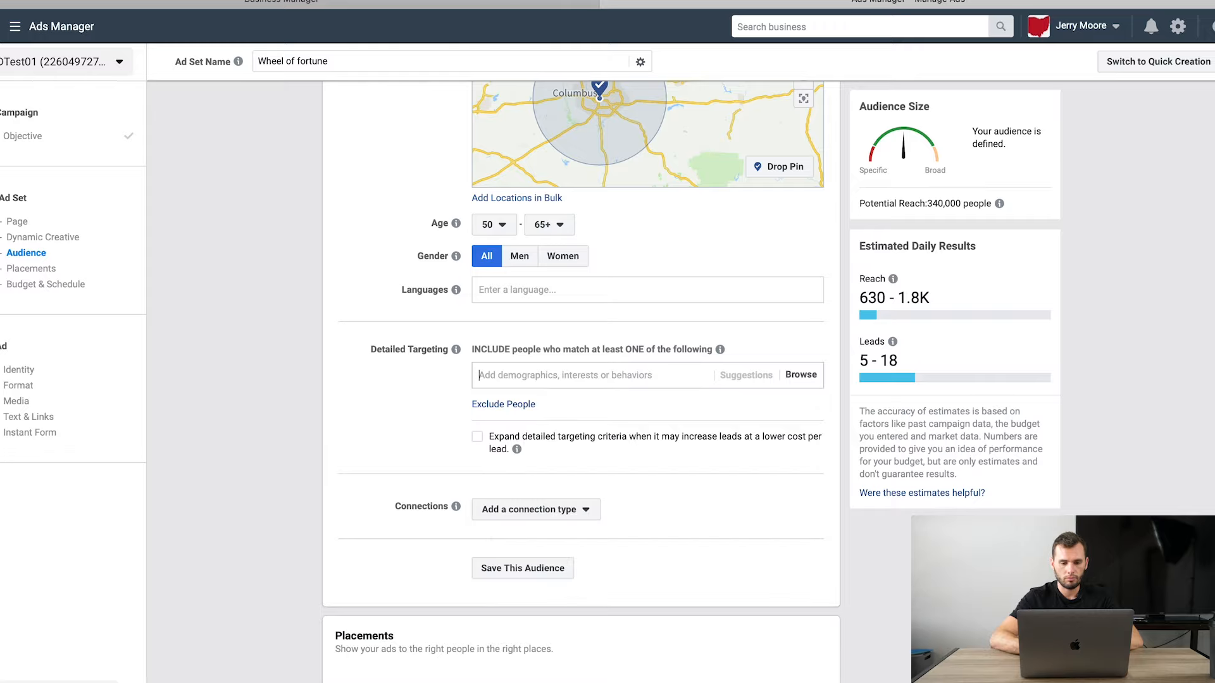
- Change the campaign's marketing objective to Messages and continue to its ad set settings
click(25, 135)
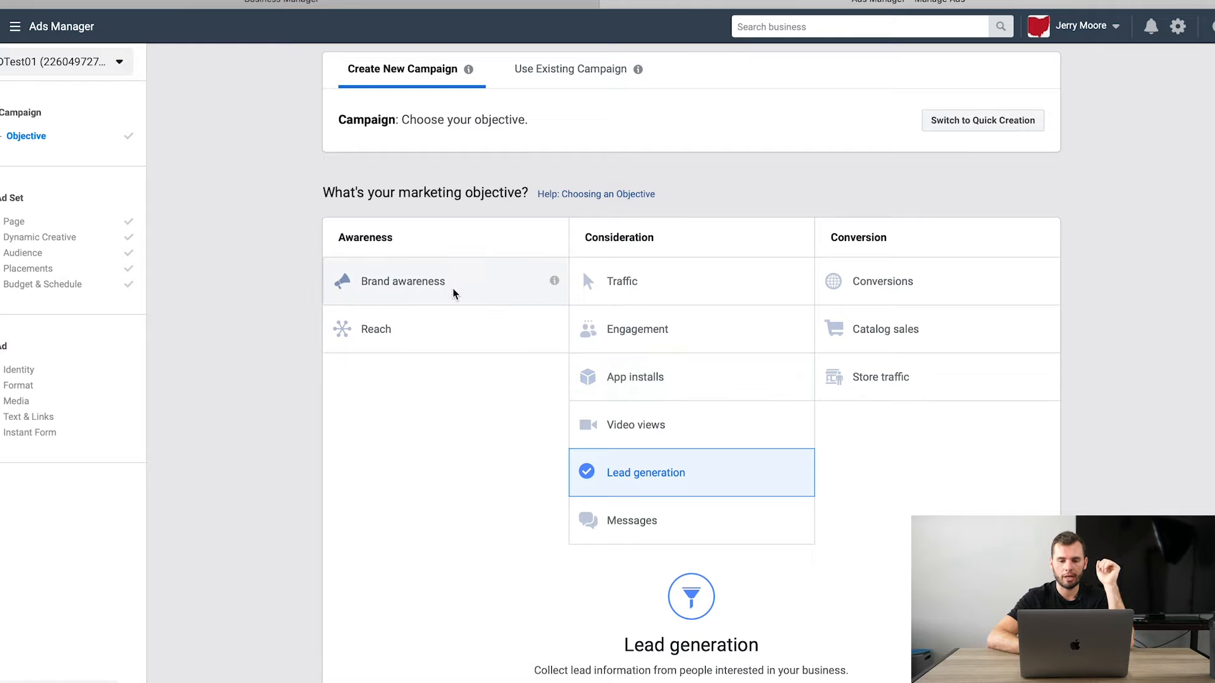
click(657, 522)
scroll(653, 507, down, 3)
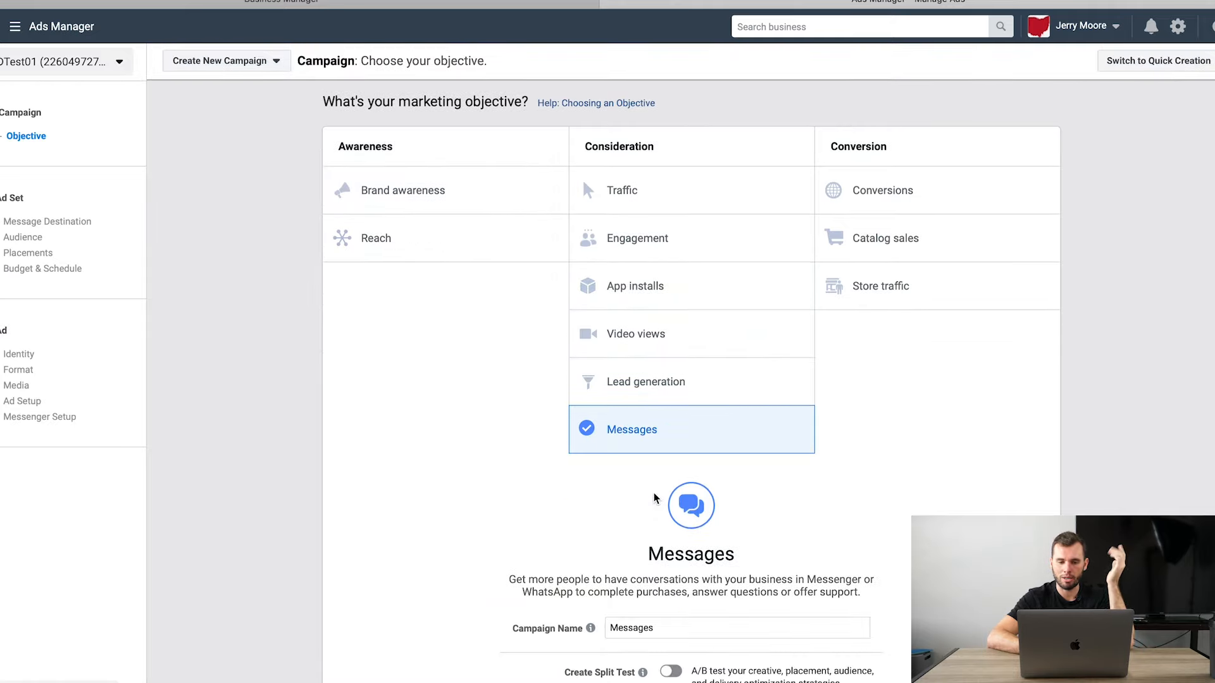
scroll(618, 532, down, 3)
click(684, 577)
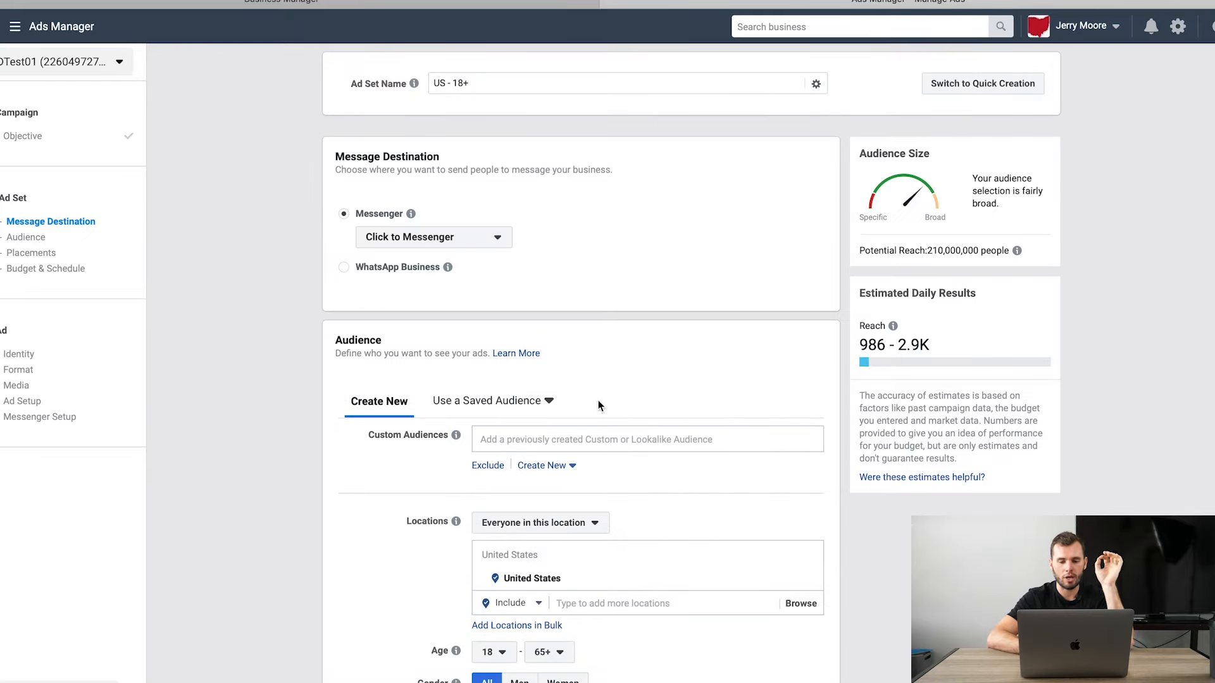
- Rename the Messages campaign's ad set as Mcdonalds
scroll(546, 315, down, 1)
drag(477, 83, 269, 78)
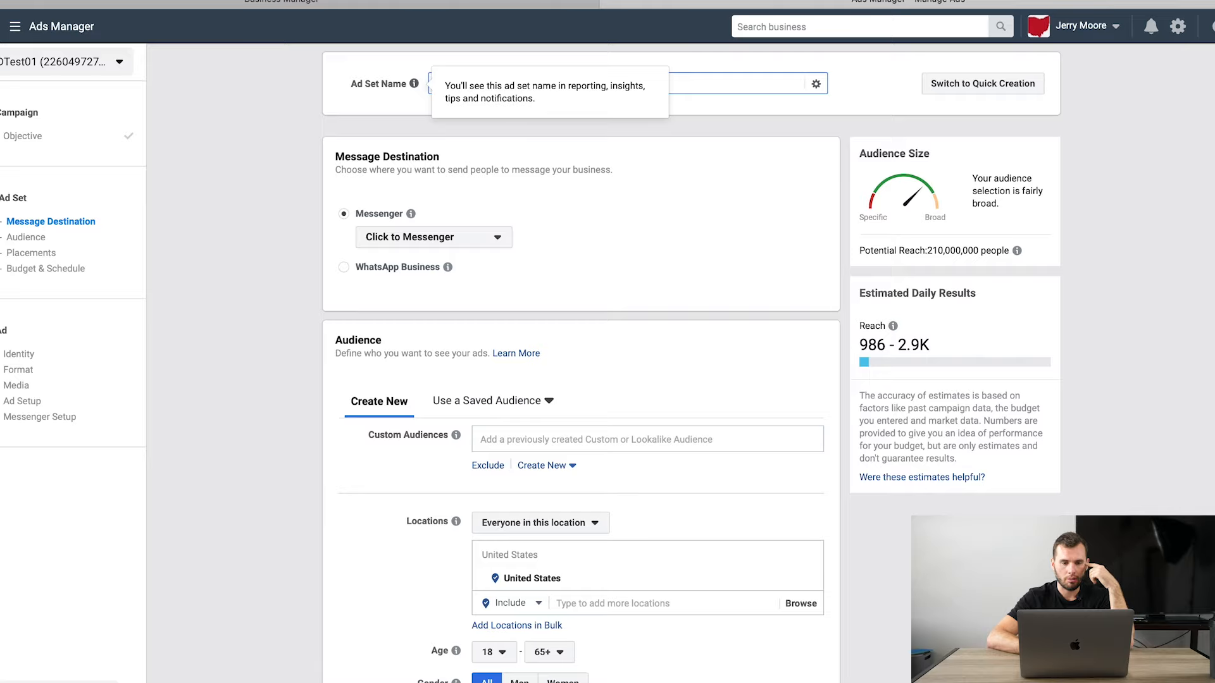
text(Mc)
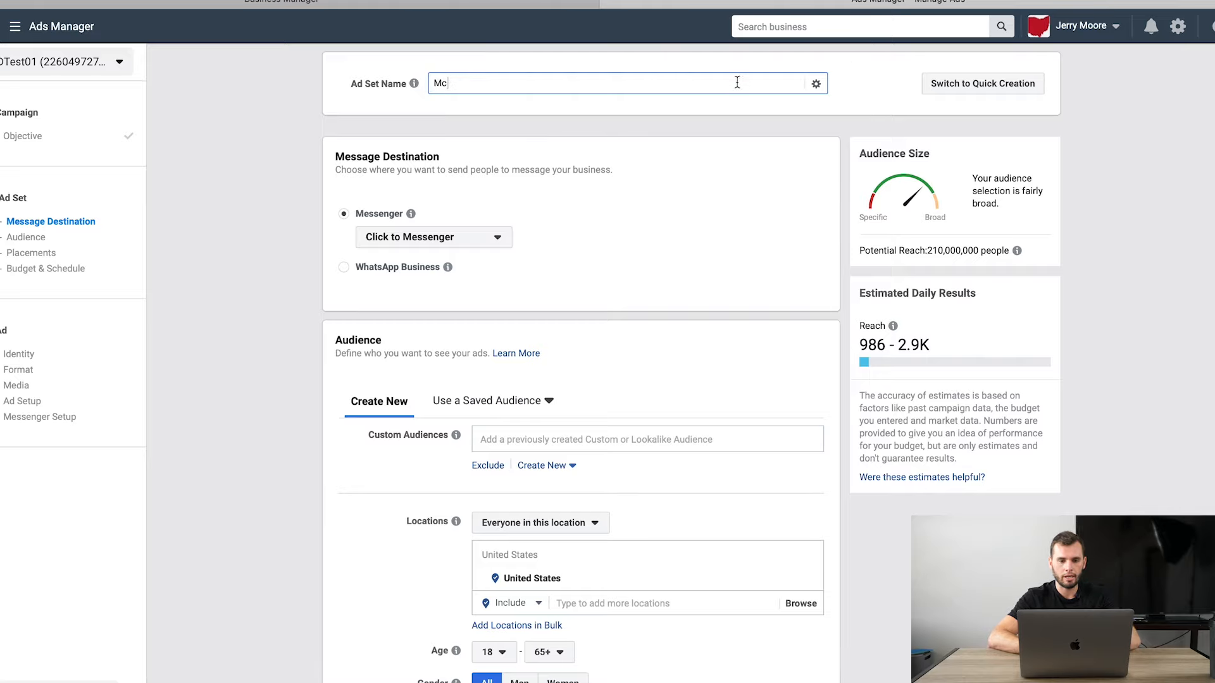
text(donalds)
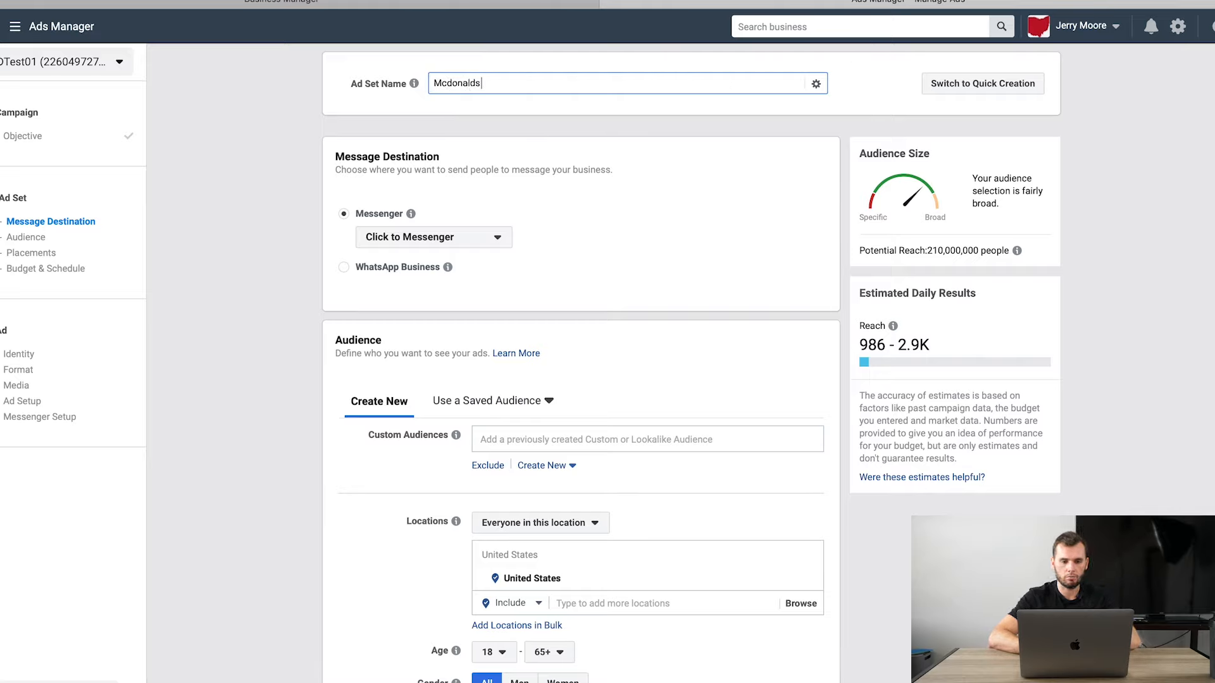
- Set the audience location to the city of Columbus, Ohio, United States
scroll(708, 209, down, 5)
scroll(702, 211, down, 2)
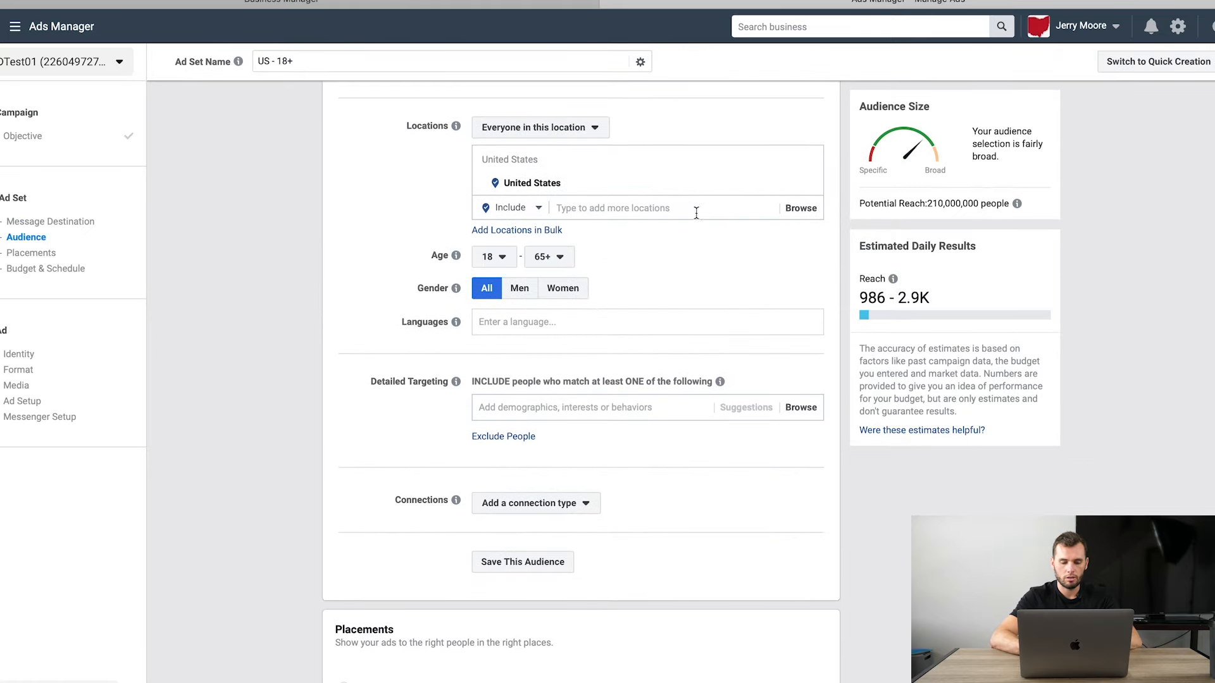
click(617, 208)
text(colum)
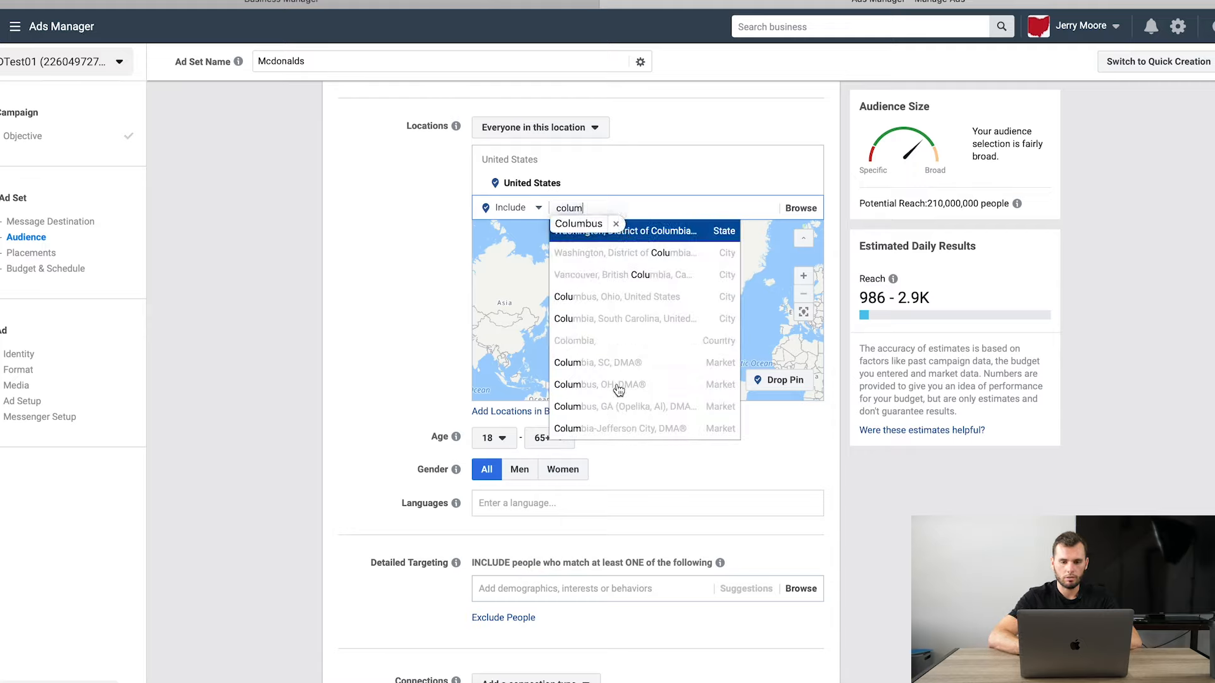
text(bus ohi)
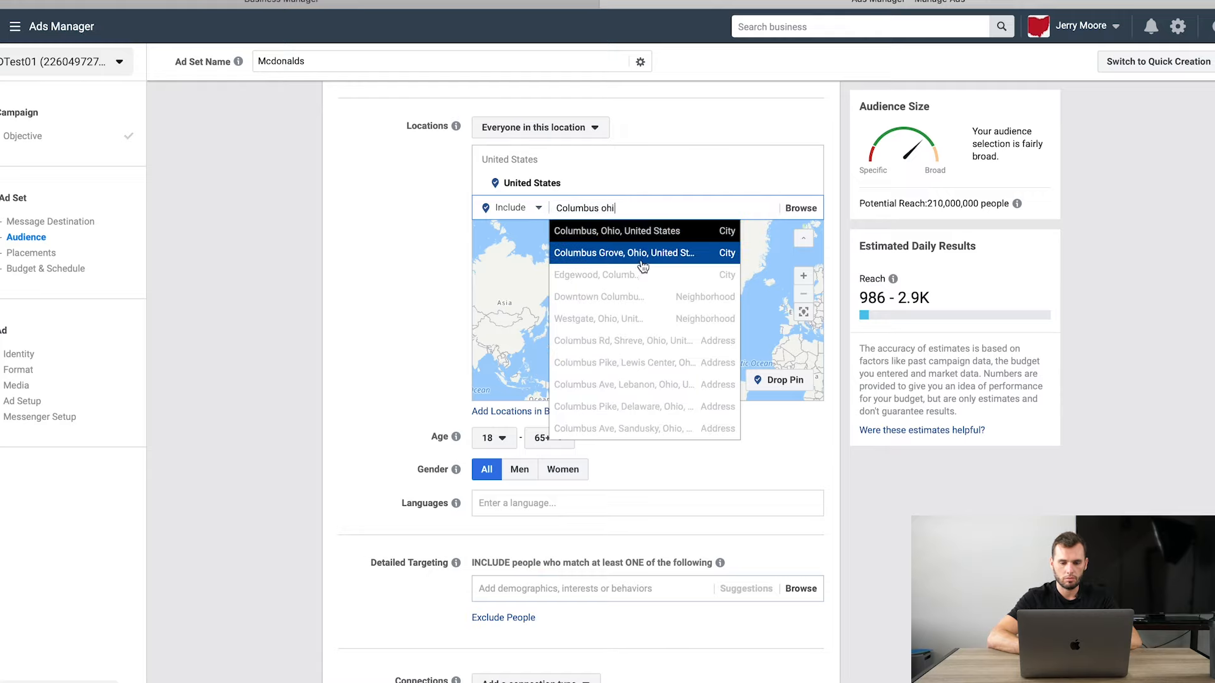
click(650, 235)
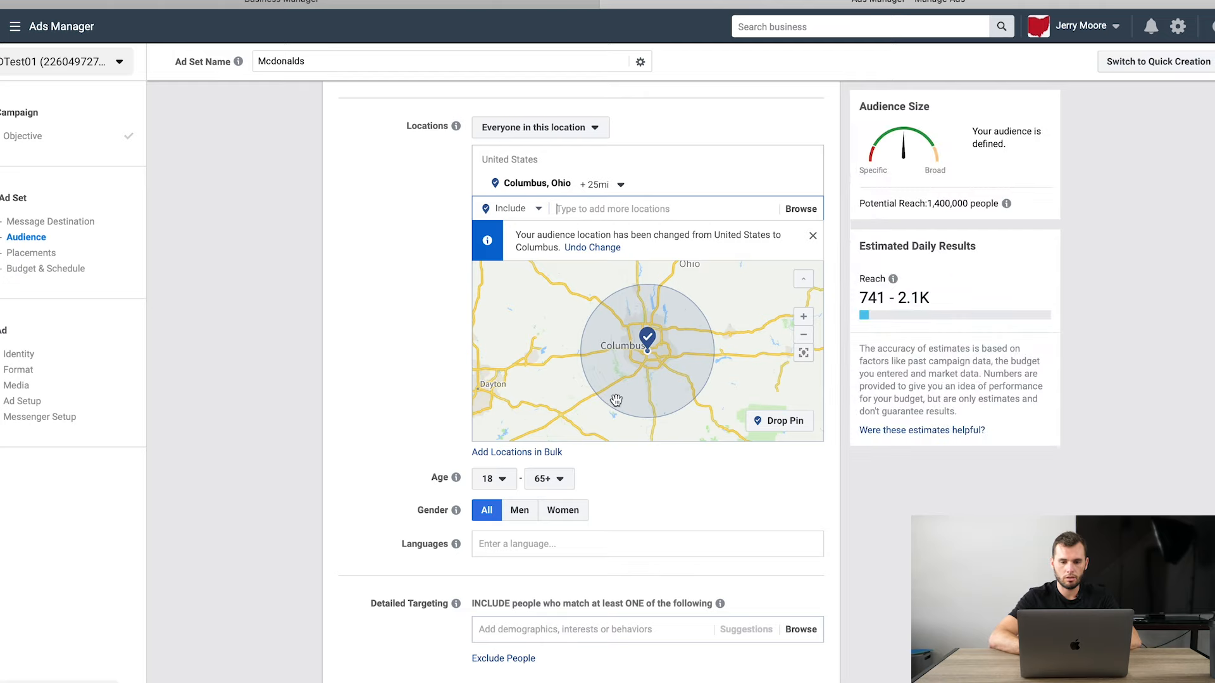
- Set the audience's minimum age to 40
click(505, 485)
scroll(501, 400, down, 5)
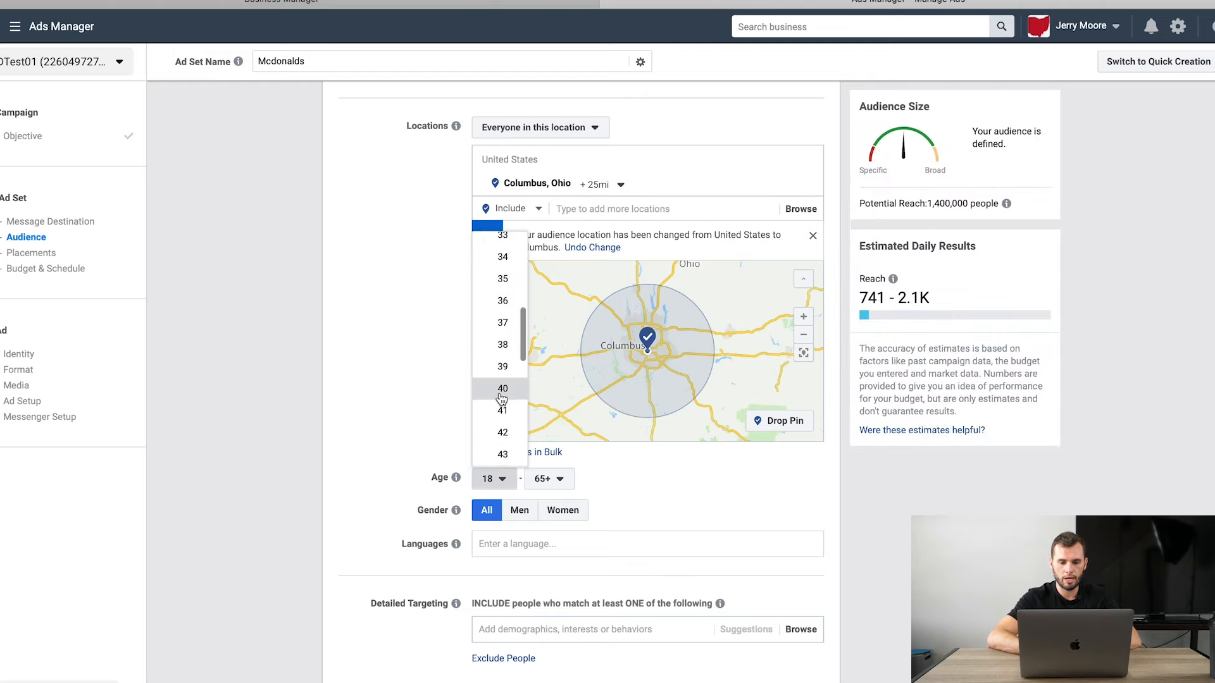
click(502, 391)
- Add the McDonald's interest to the audience's detailed targeting and dismiss the suggestion list
scroll(541, 499, down, 2)
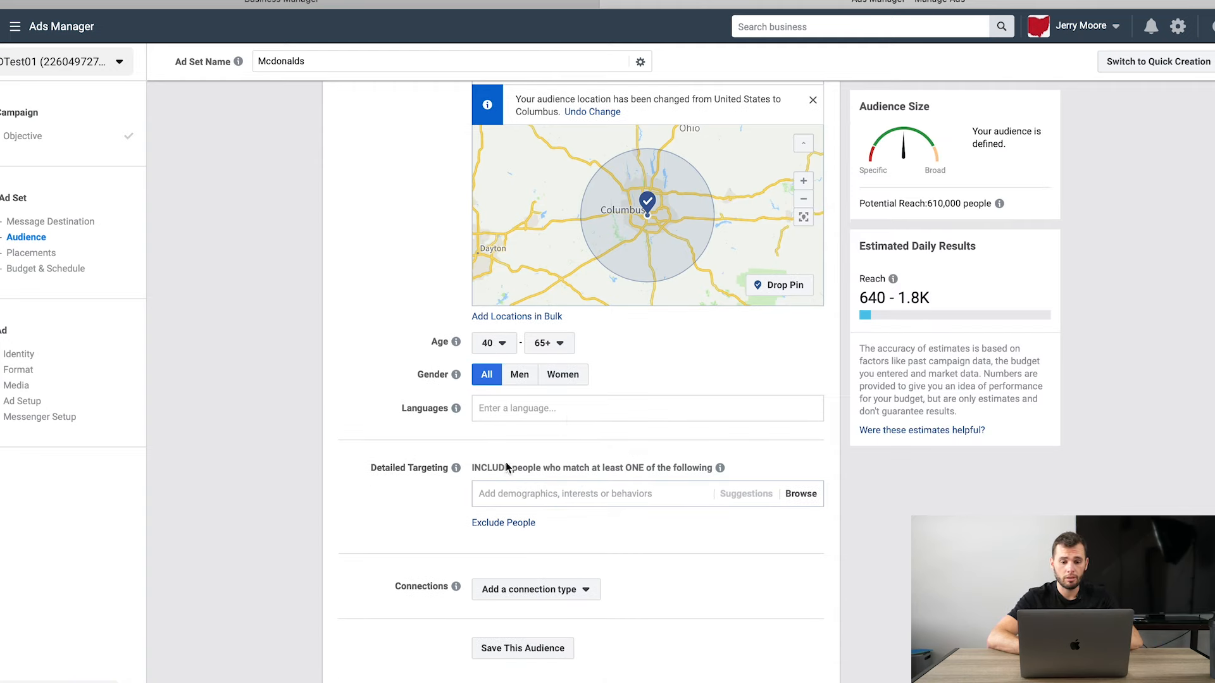
click(537, 498)
text(Mc)
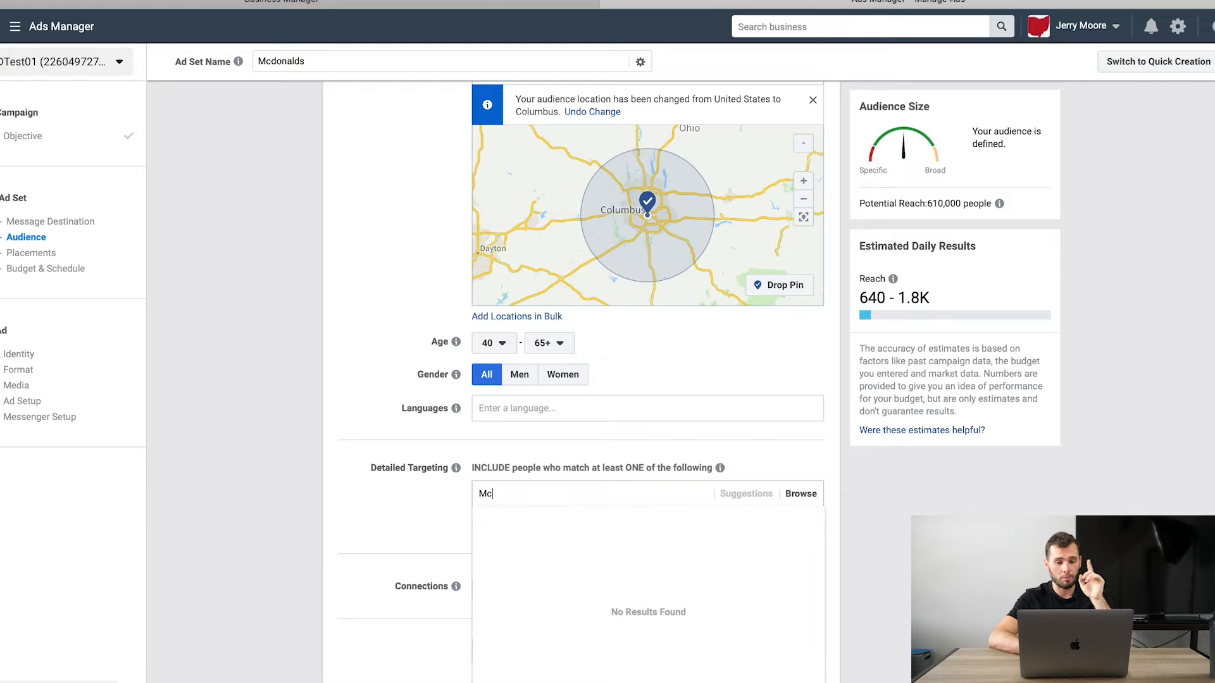
text(non)
key(BackSpace)
key(BackSpace)
key(BackSpace)
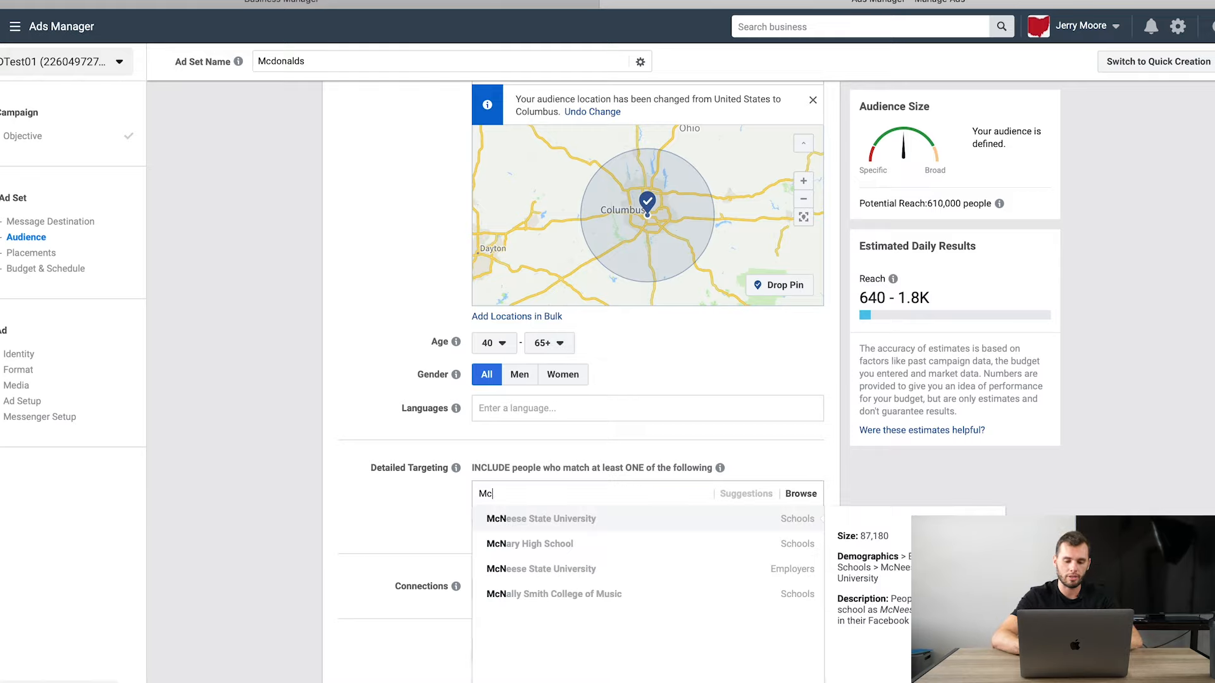
text(donalds)
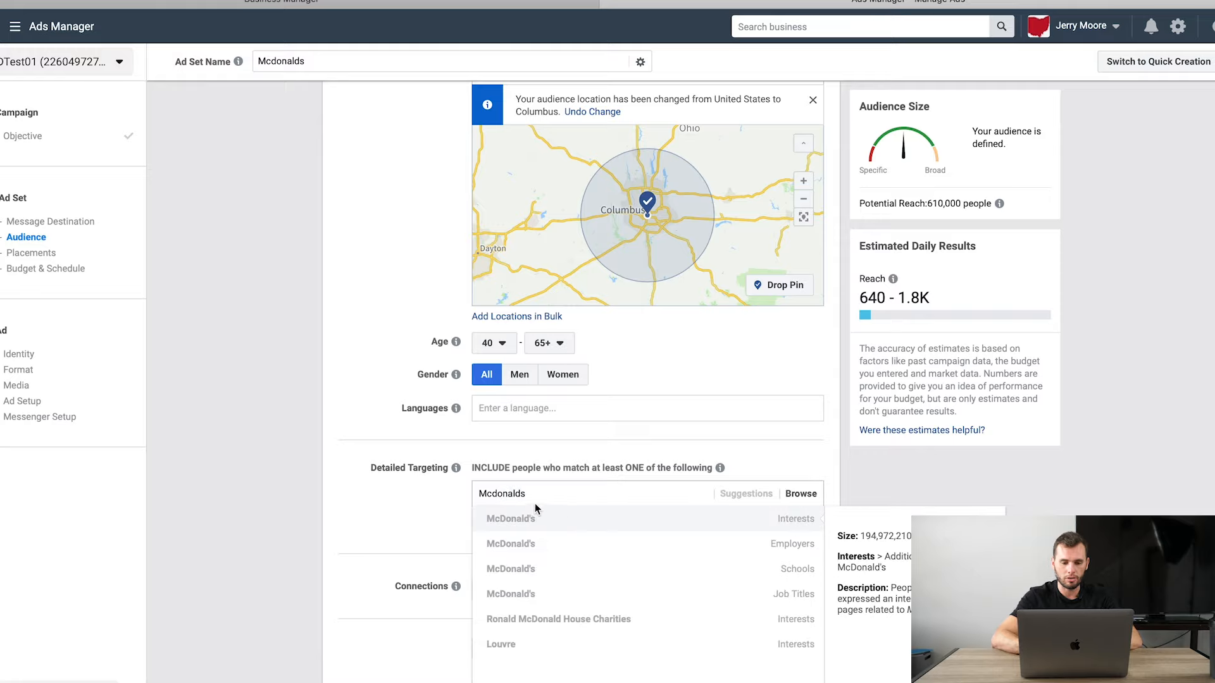
click(529, 520)
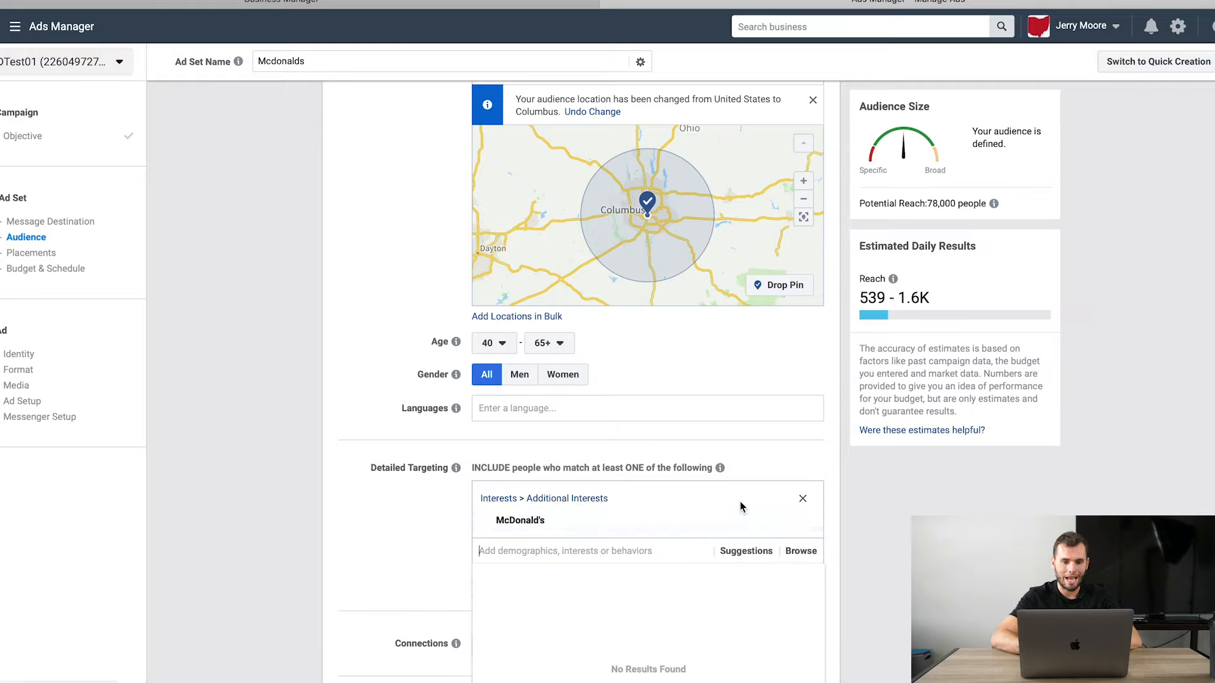
click(895, 544)
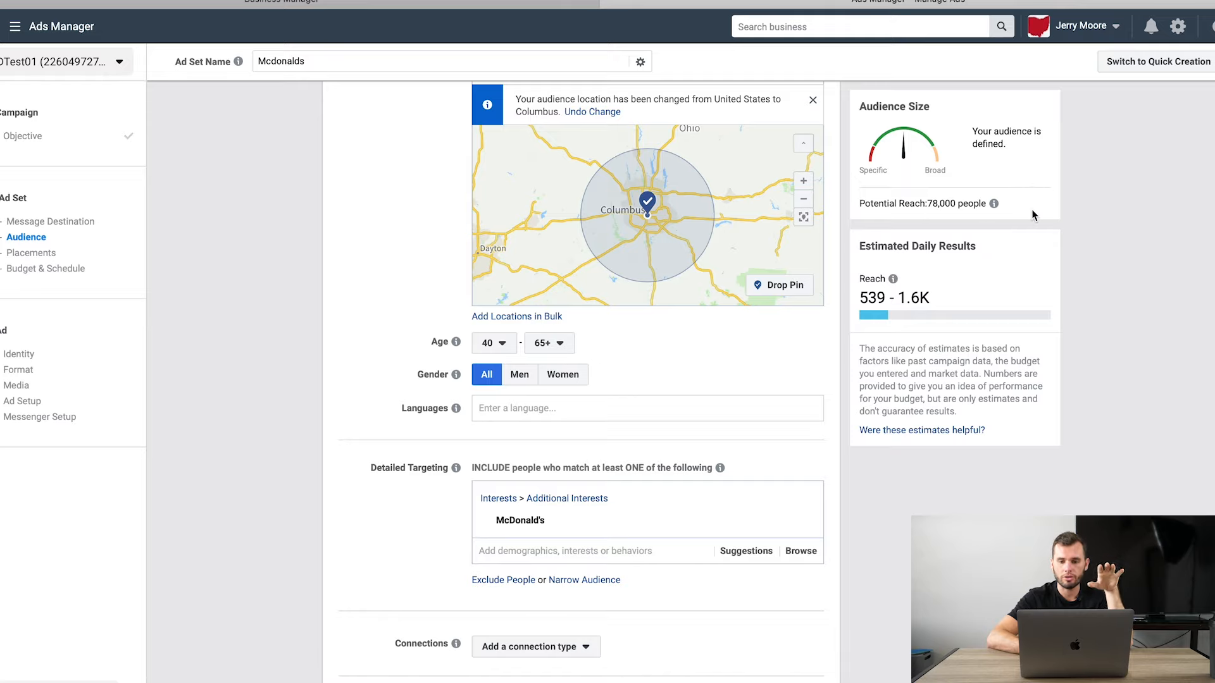
- Switch the ad set from automatic placements to manually edited placements and bring up the list of feeds
mouse_move(456, 408)
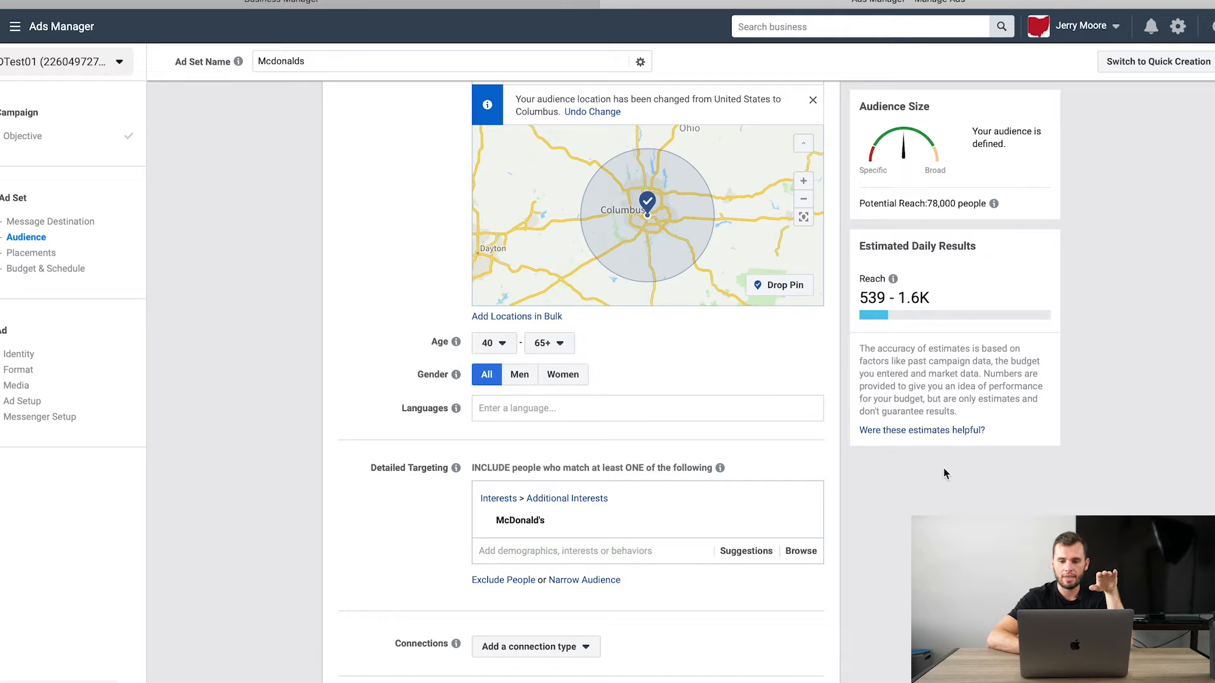
scroll(943, 468, down, 4)
scroll(698, 441, down, 2)
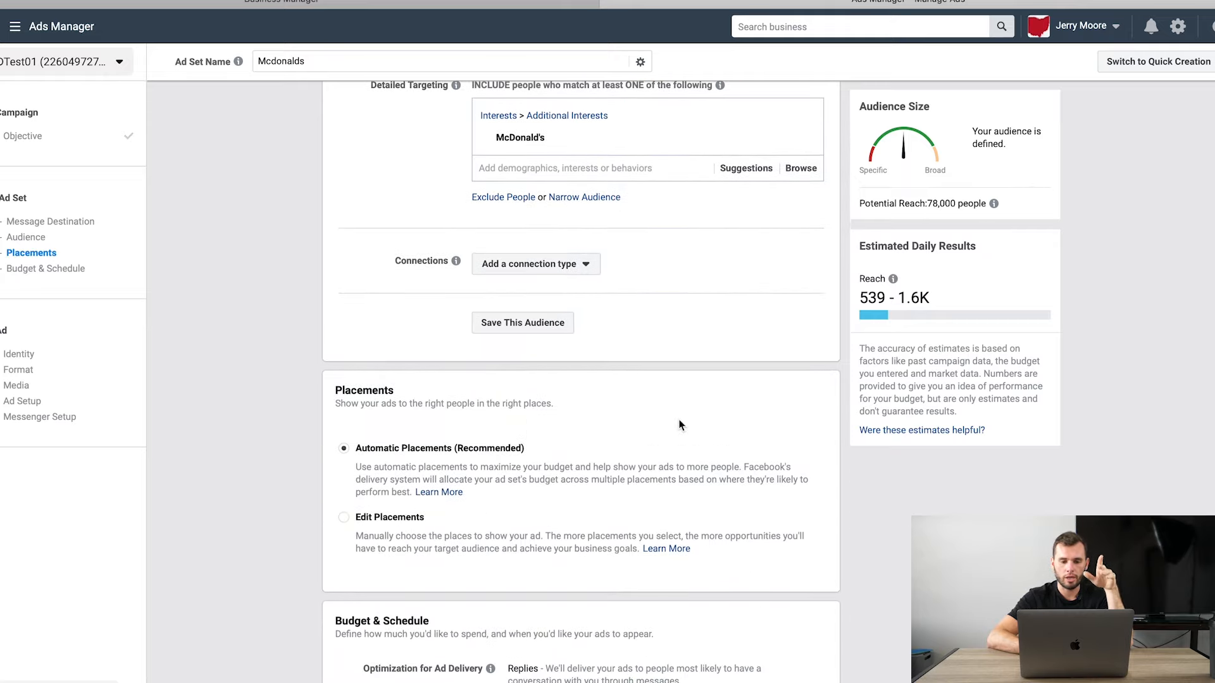
scroll(601, 321, down, 5)
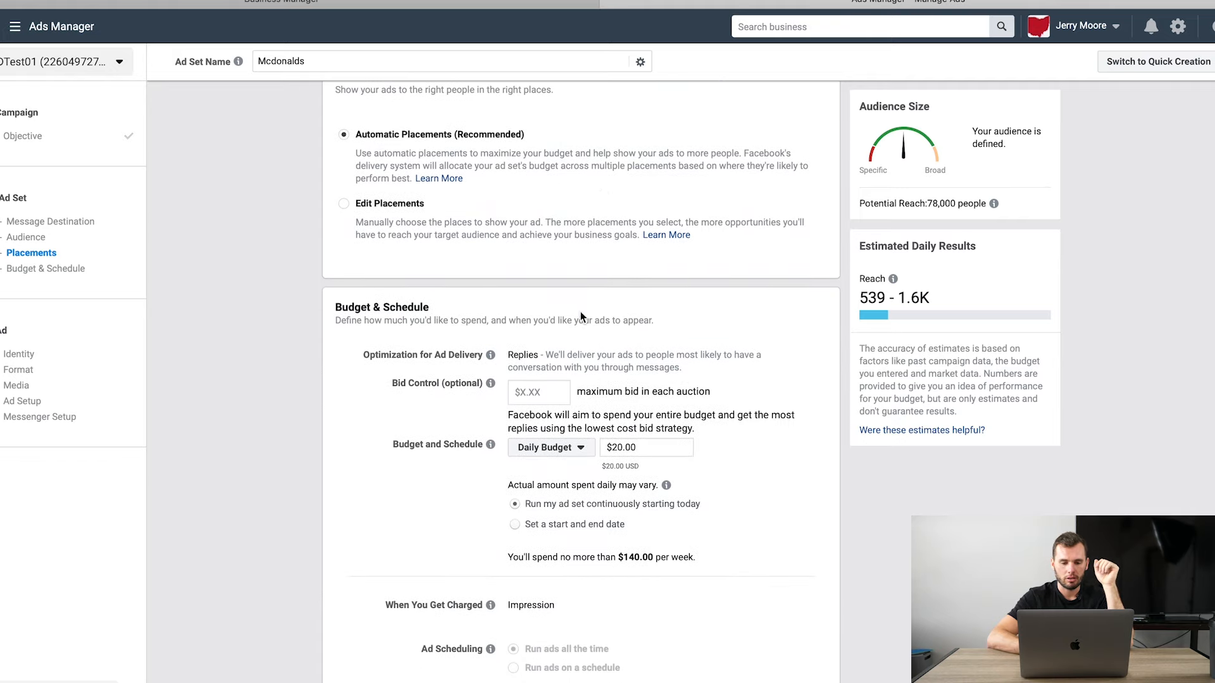
scroll(479, 164, up, 2)
click(345, 319)
scroll(518, 389, down, 4)
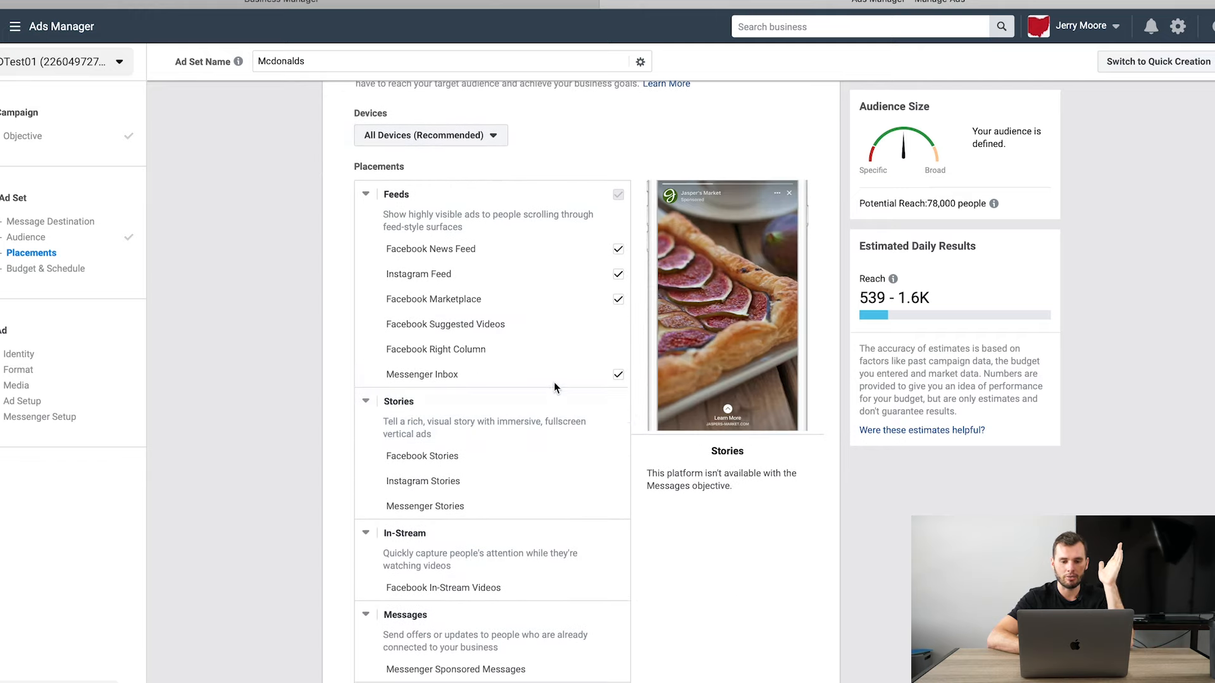
- Keep the Facebook News Feed placement selected, and exclude the Instagram Feed and Facebook Marketplace placements
click(618, 251)
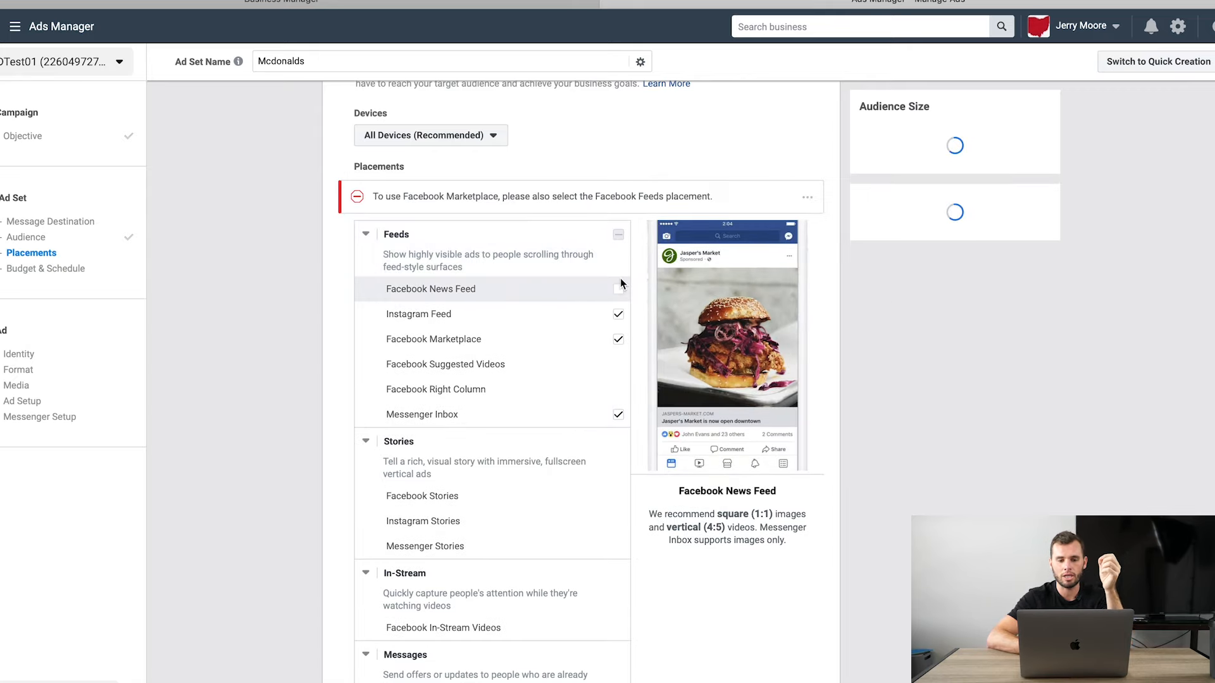
click(618, 289)
click(618, 274)
click(618, 299)
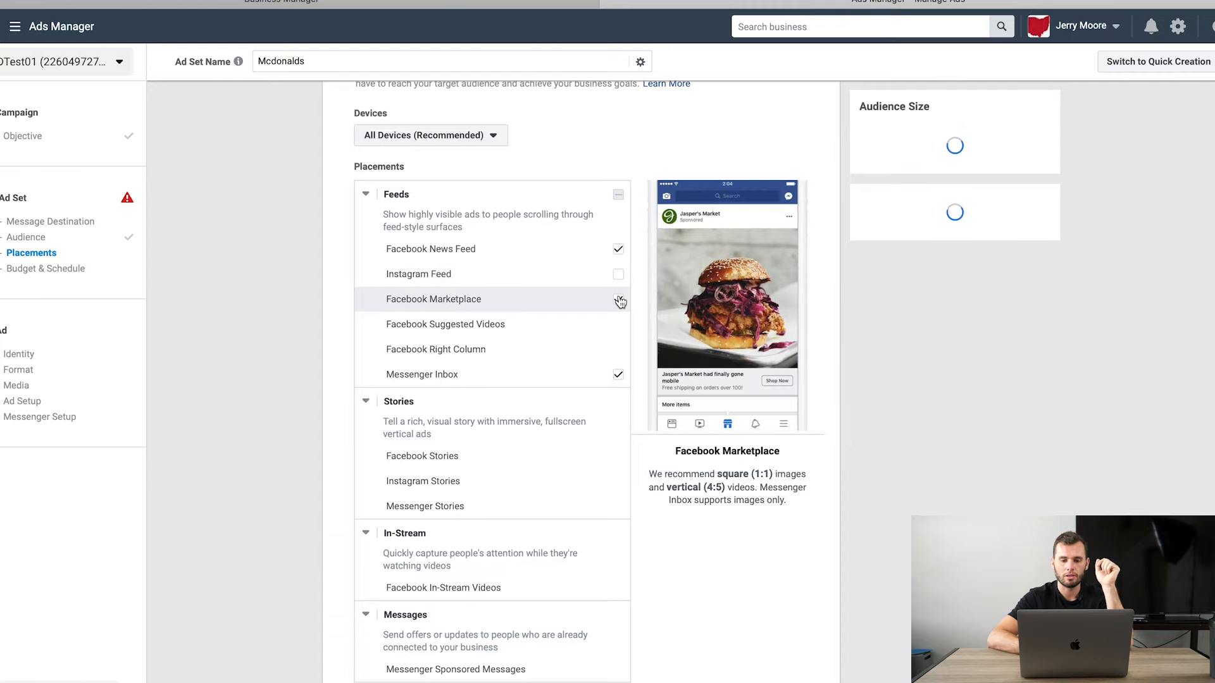
- Keep the Messenger Inbox placement selected and continue to the ad setup with the $20.00 daily budget
click(618, 374)
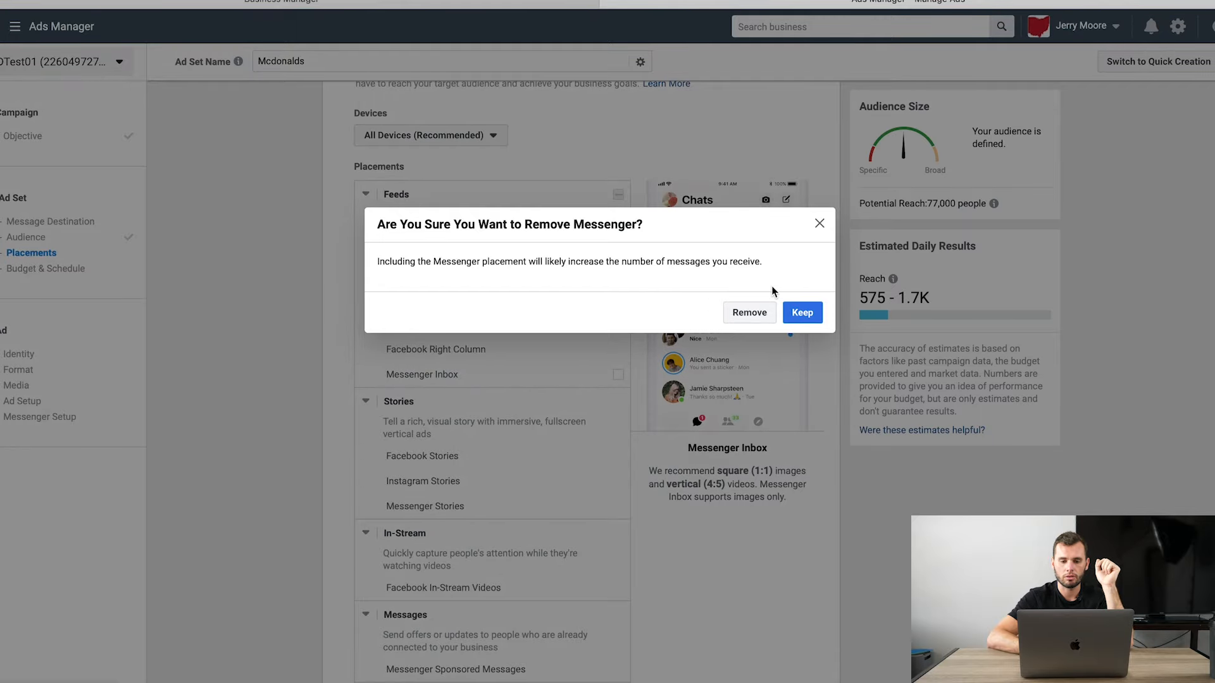
click(799, 312)
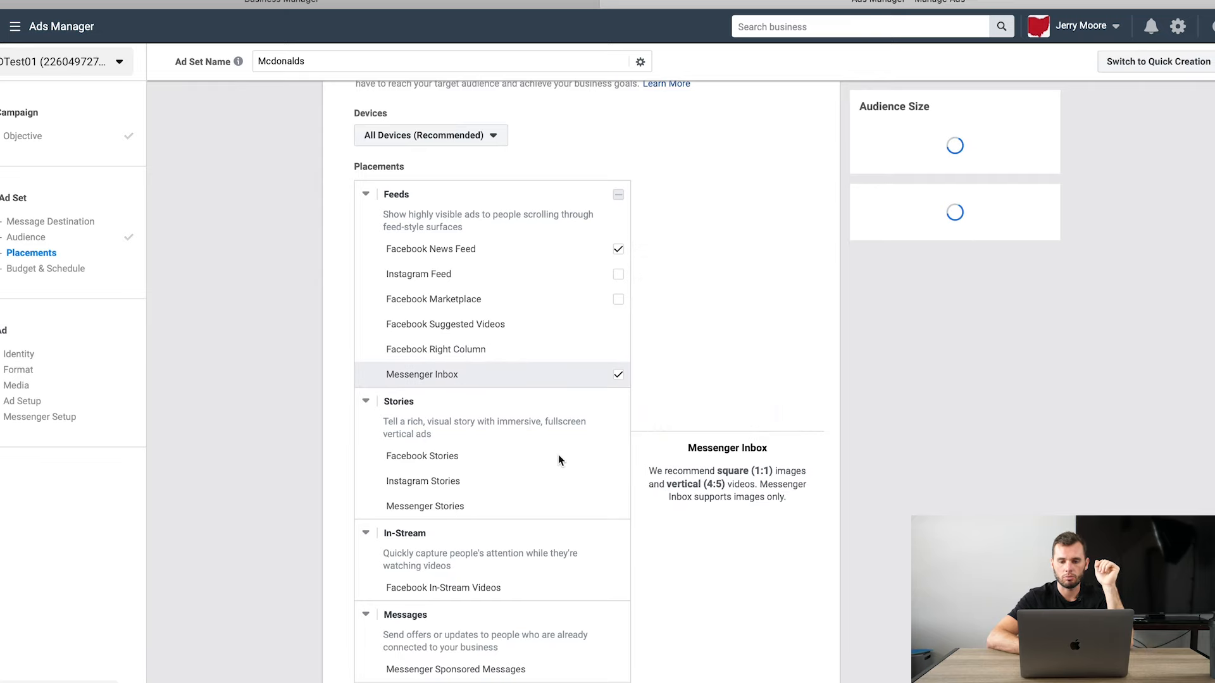
scroll(558, 454, down, 8)
scroll(704, 485, down, 6)
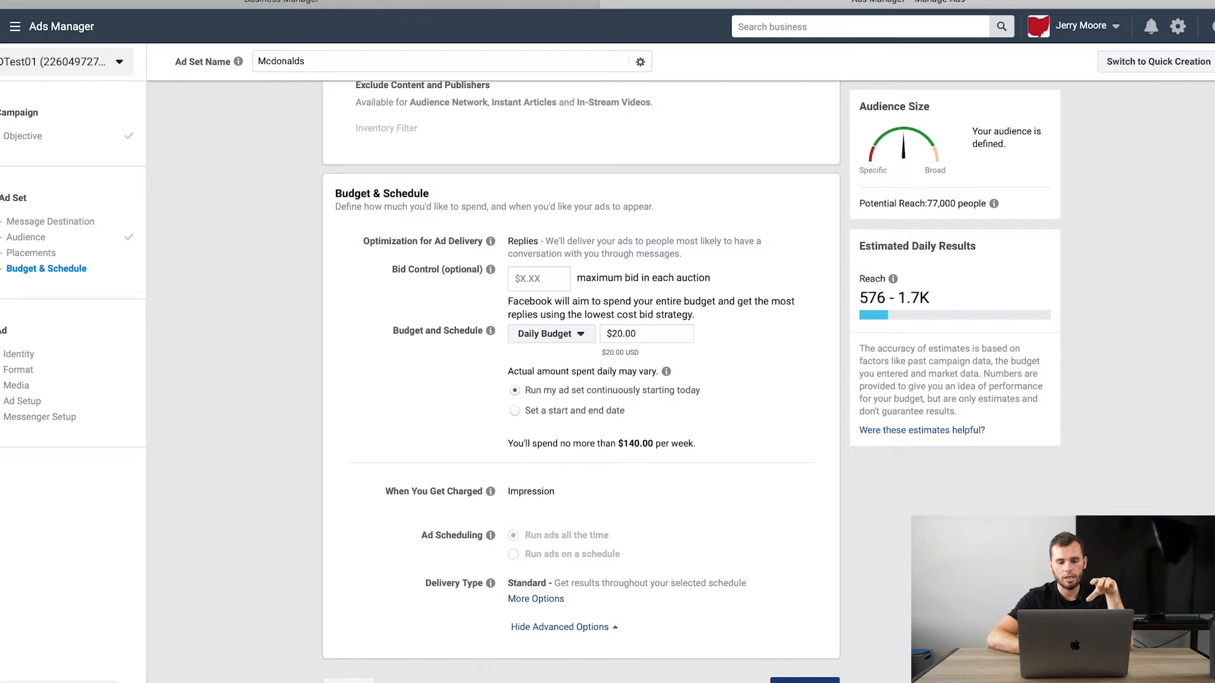
click(810, 679)
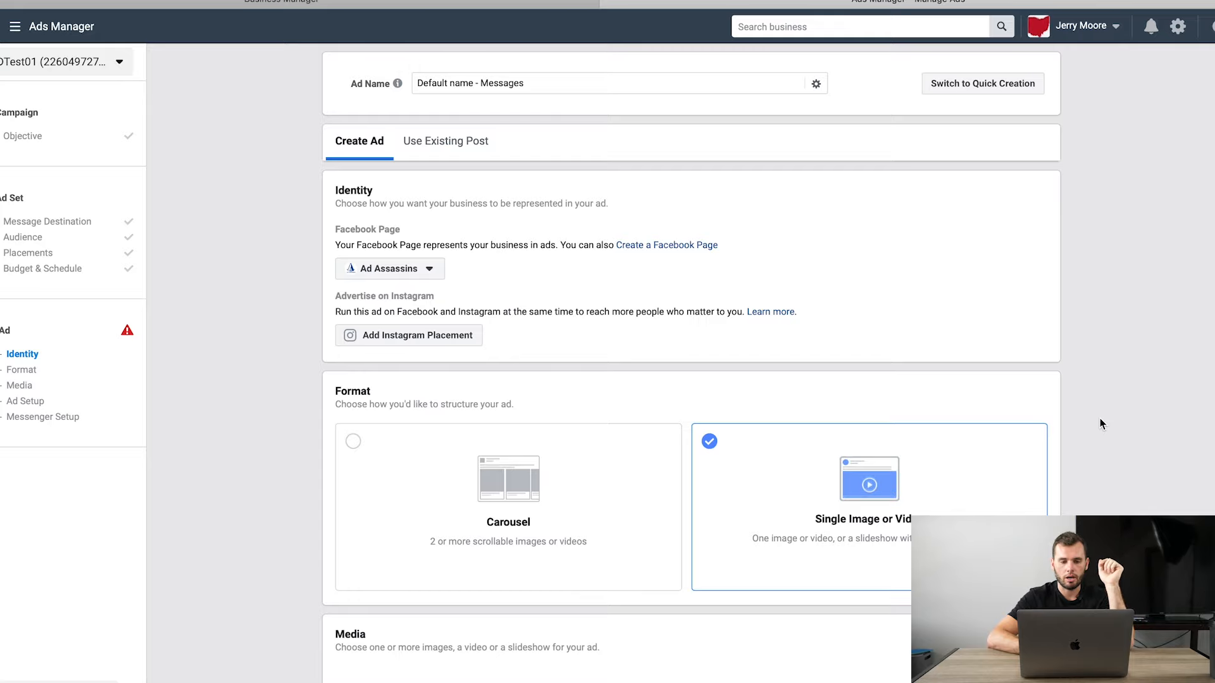
- Enter "Test" as the ad's primary text
scroll(1100, 419, down, 8)
scroll(930, 436, down, 3)
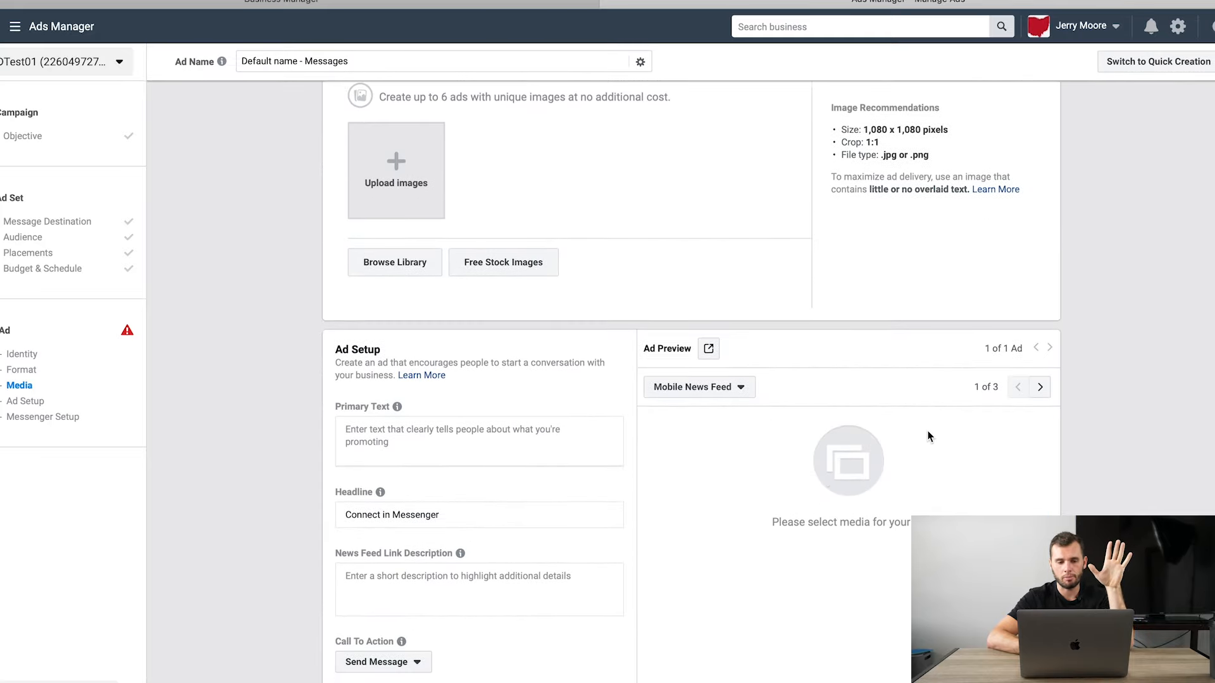
click(401, 429)
text(Test)
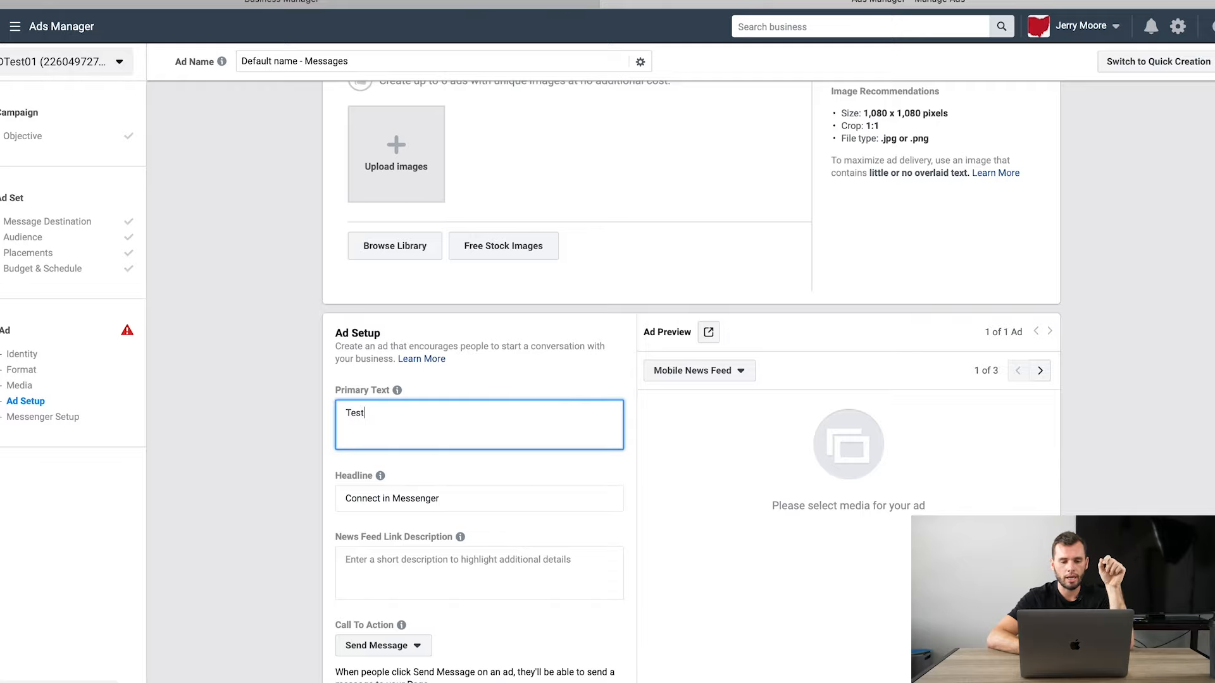
- Search the free stock images for "baseball" and use the single baseball on a white background as the ad image
scroll(366, 310, down, 4)
scroll(435, 237, up, 4)
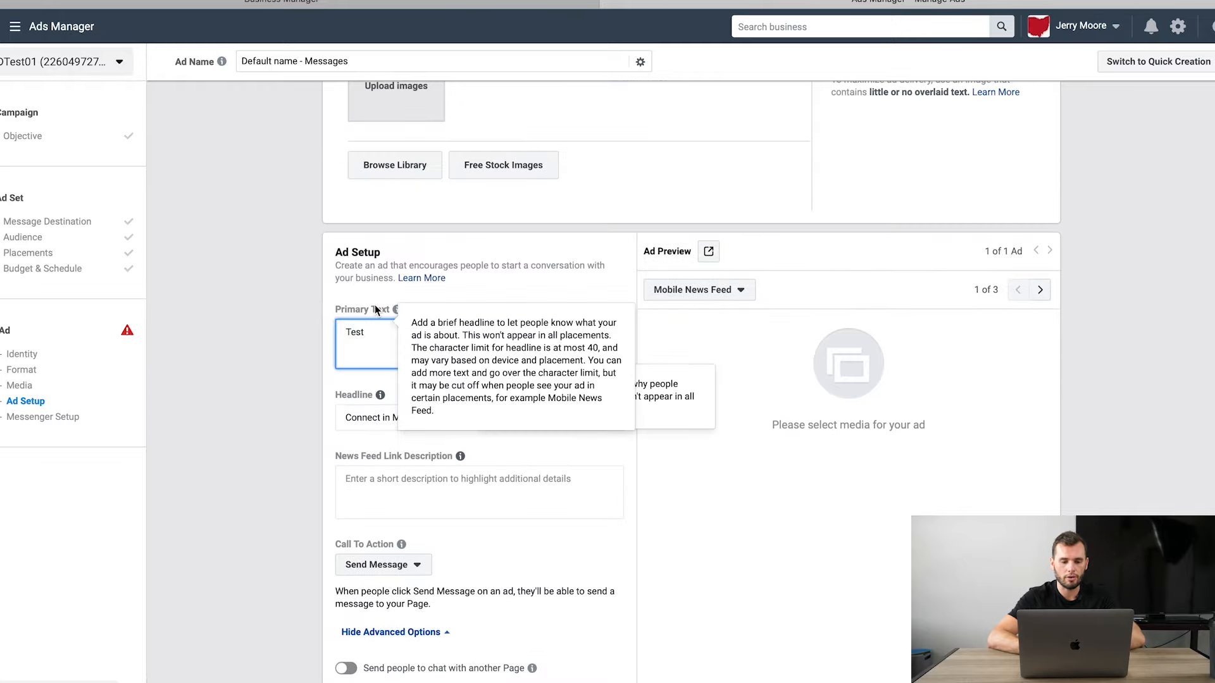
click(512, 251)
click(468, 178)
text(basebal)
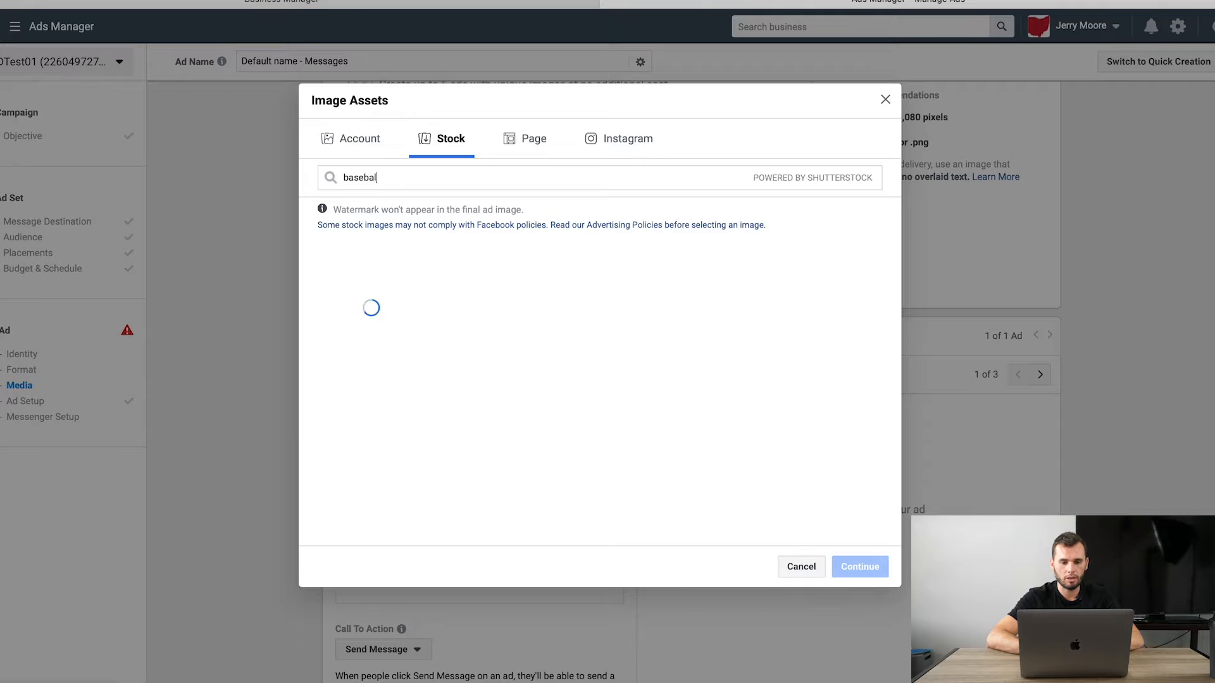
text(l)
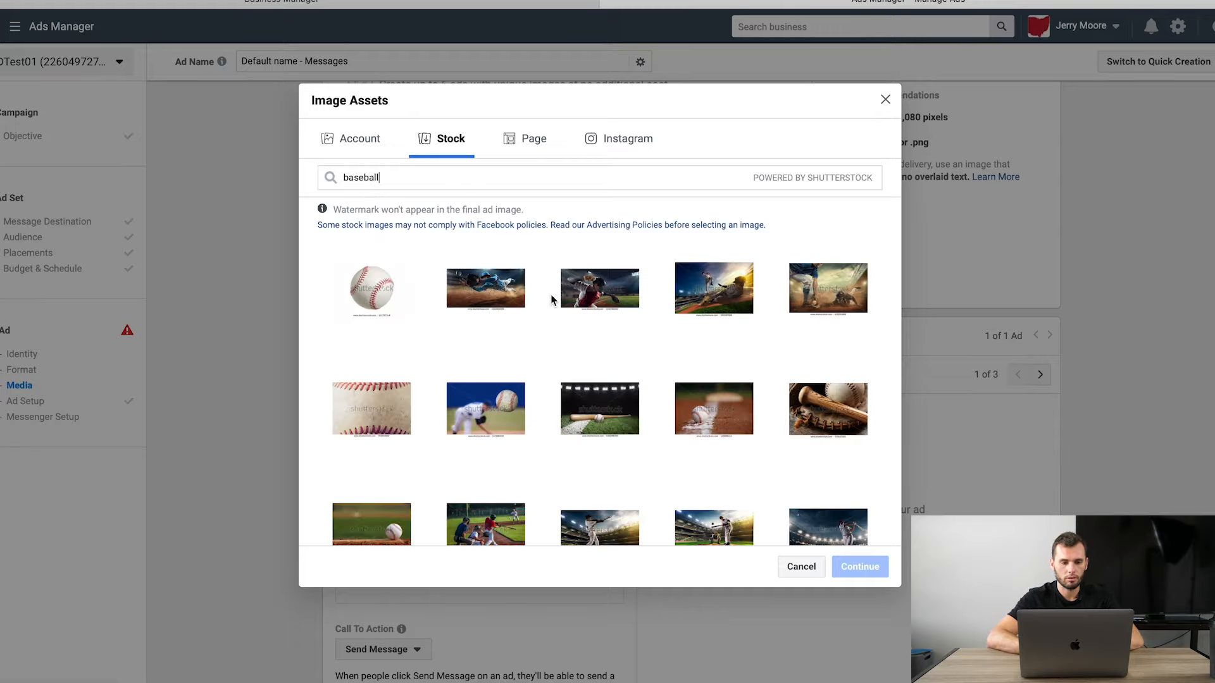
click(372, 289)
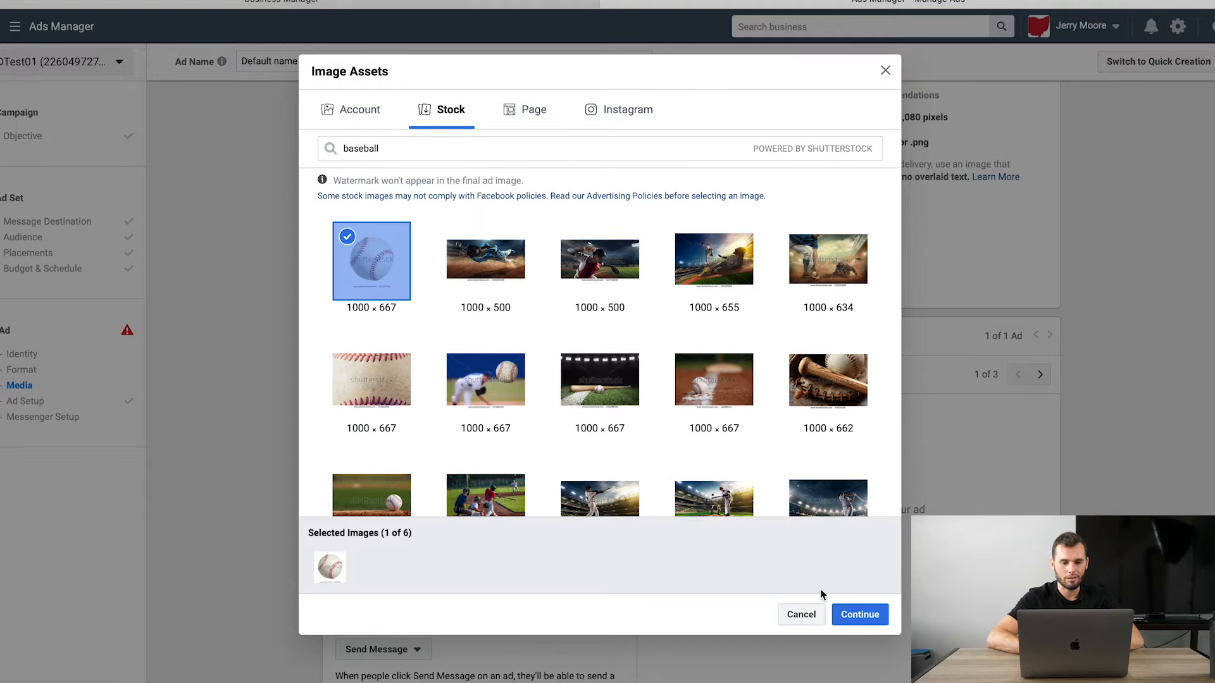
click(861, 617)
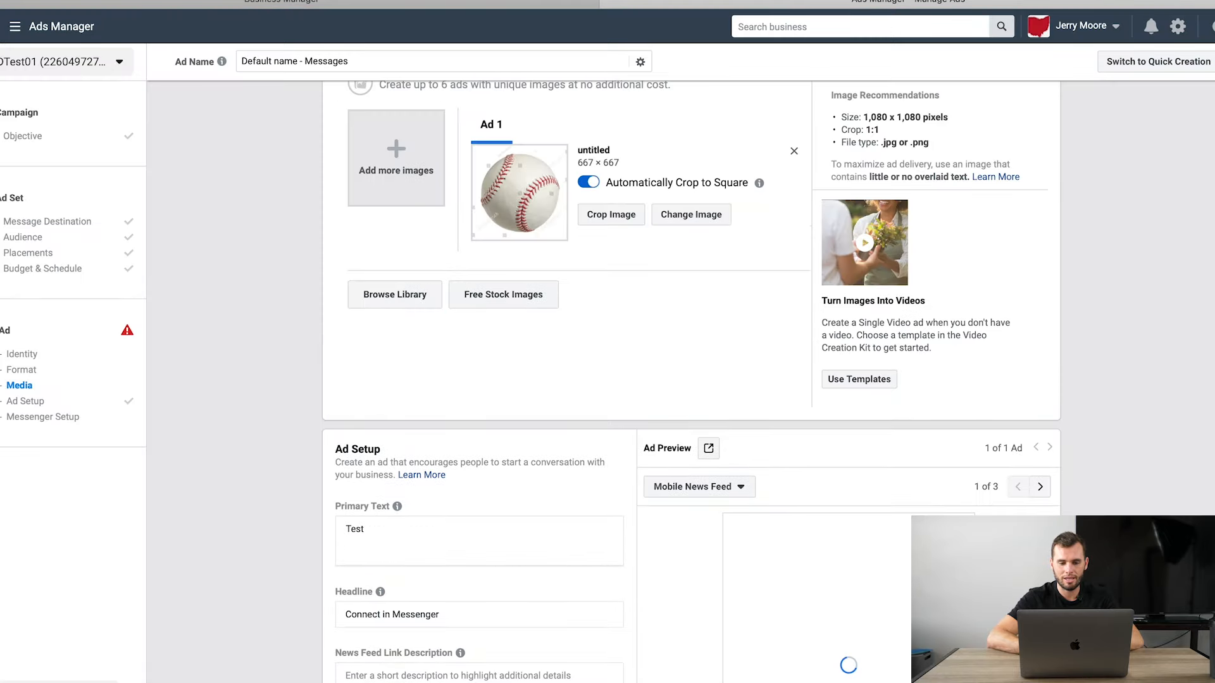
- Review the ad preview and the standard Messenger welcome template, and confirm the ad
scroll(690, 379, down, 5)
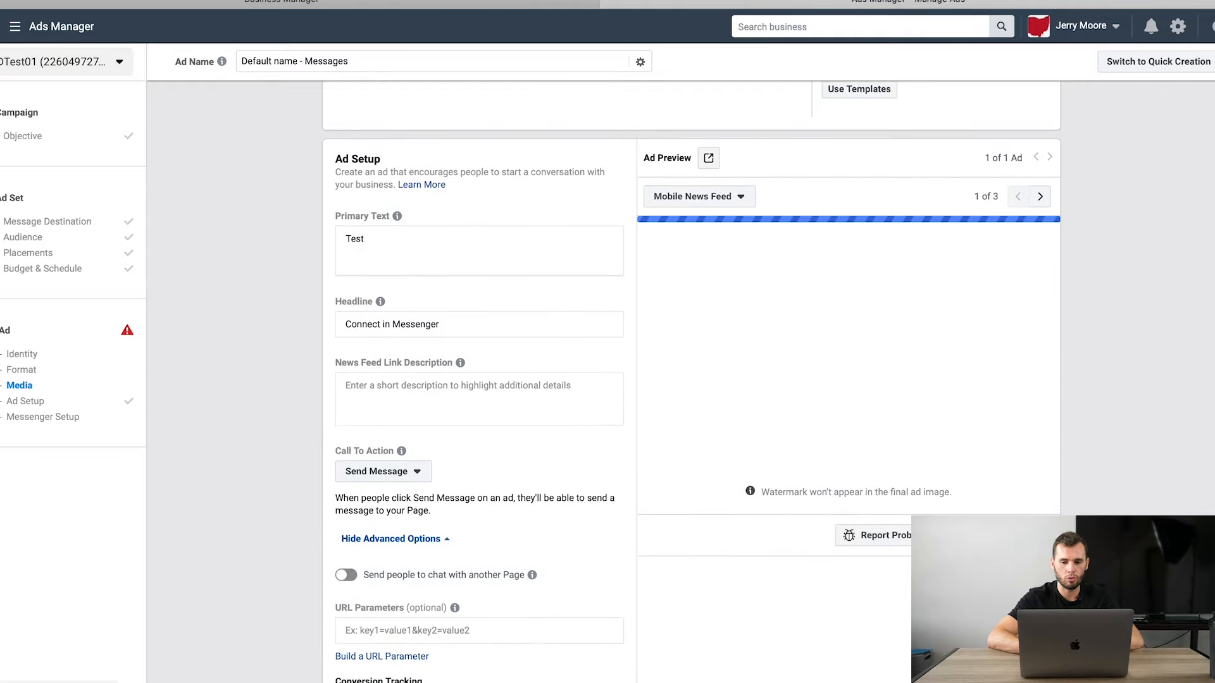
scroll(740, 329, down, 2)
scroll(591, 321, down, 4)
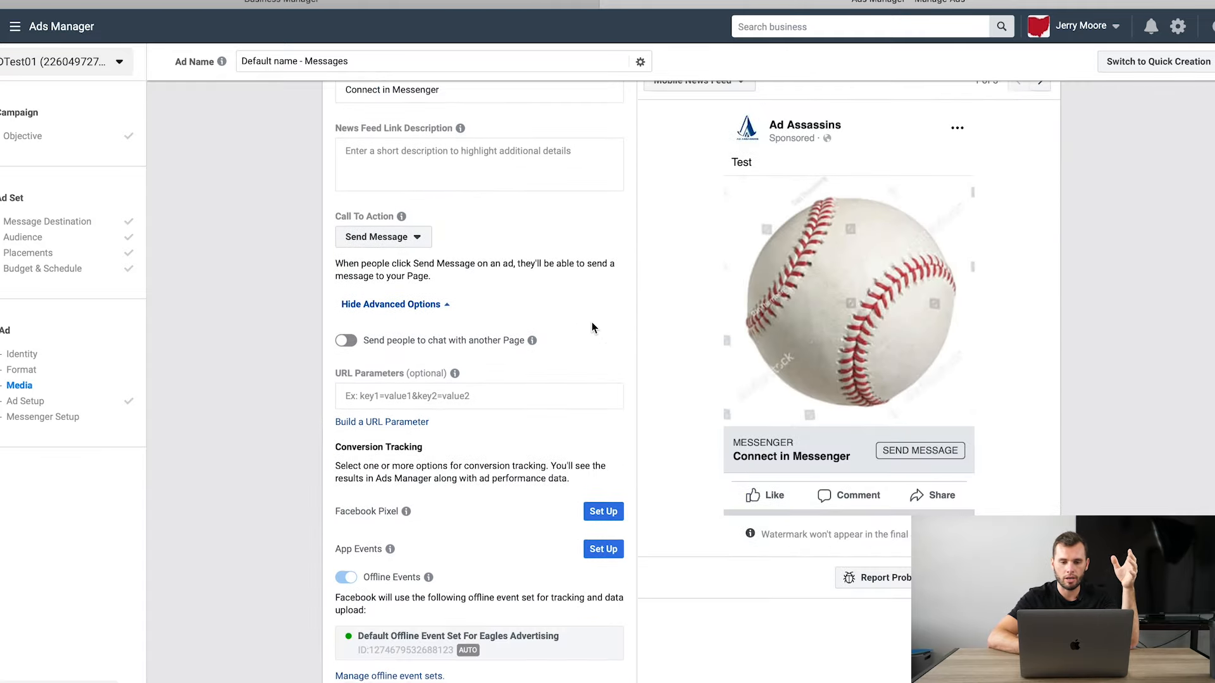
scroll(595, 457, down, 7)
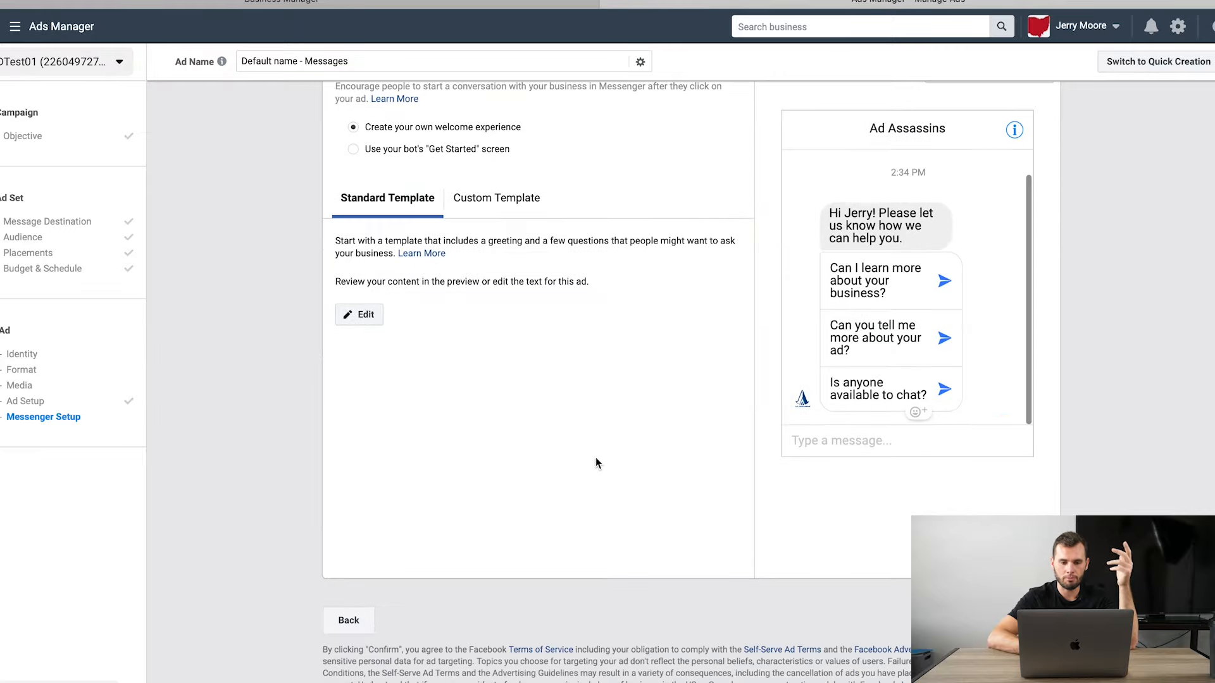
click(1029, 621)
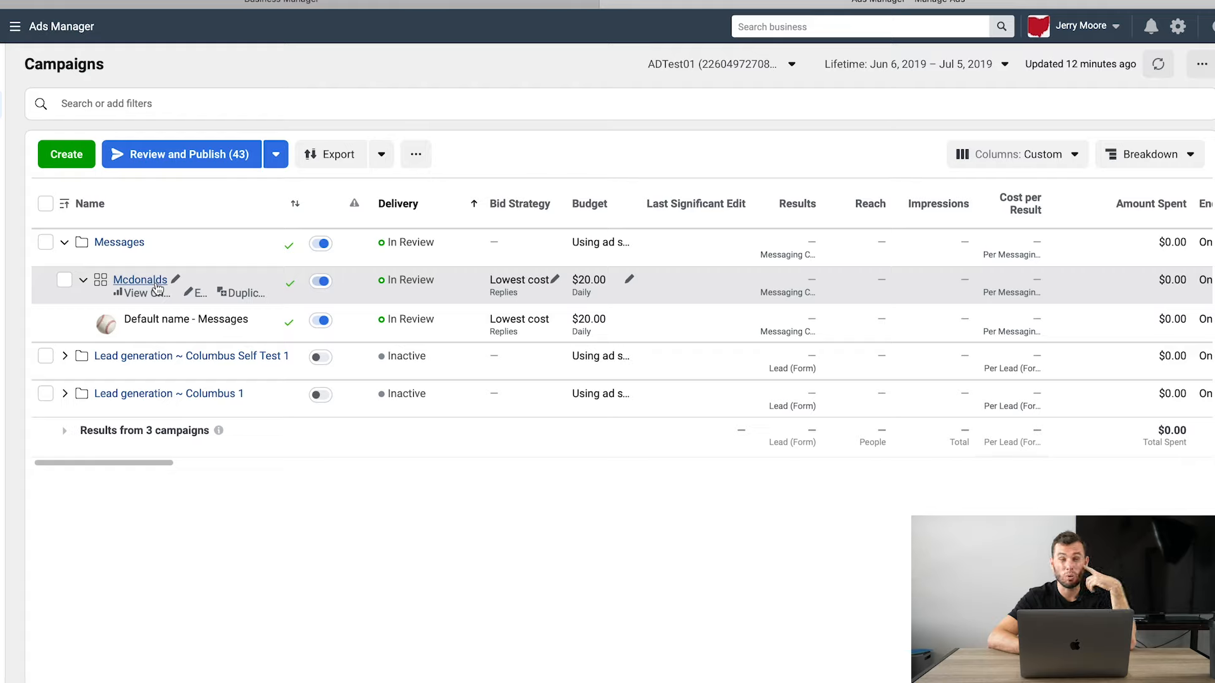
- Duplicate the Mcdonalds ad set into its original campaign with 2 copies
click(246, 295)
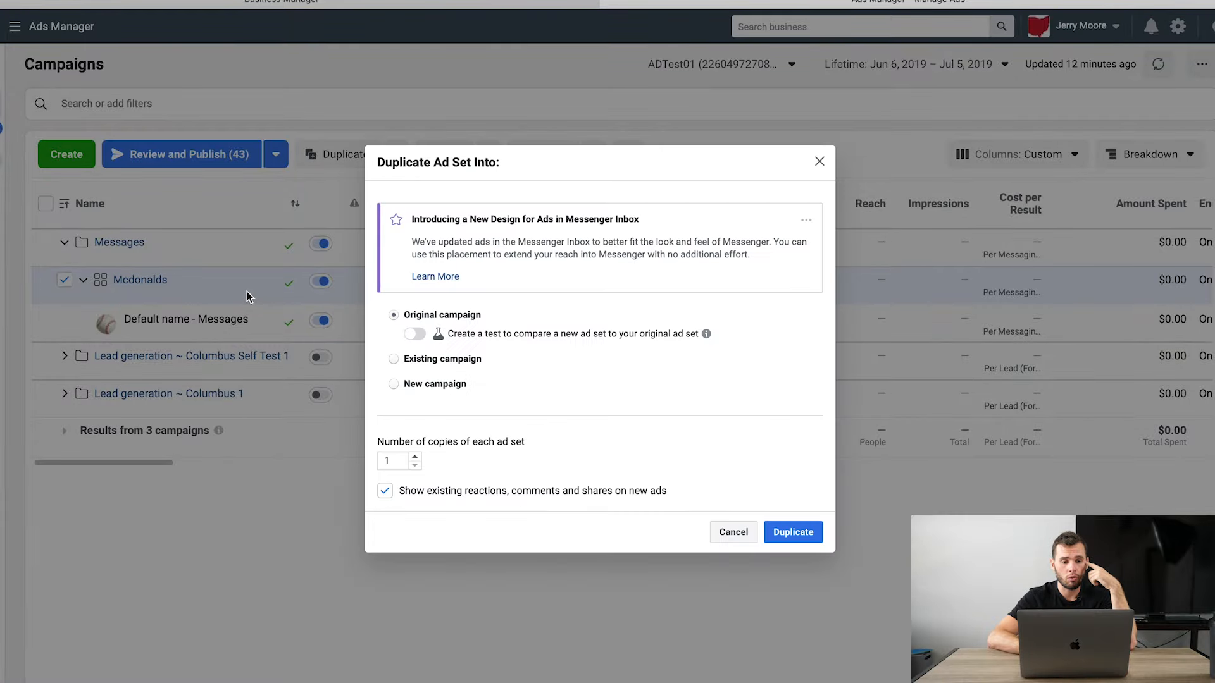
click(416, 456)
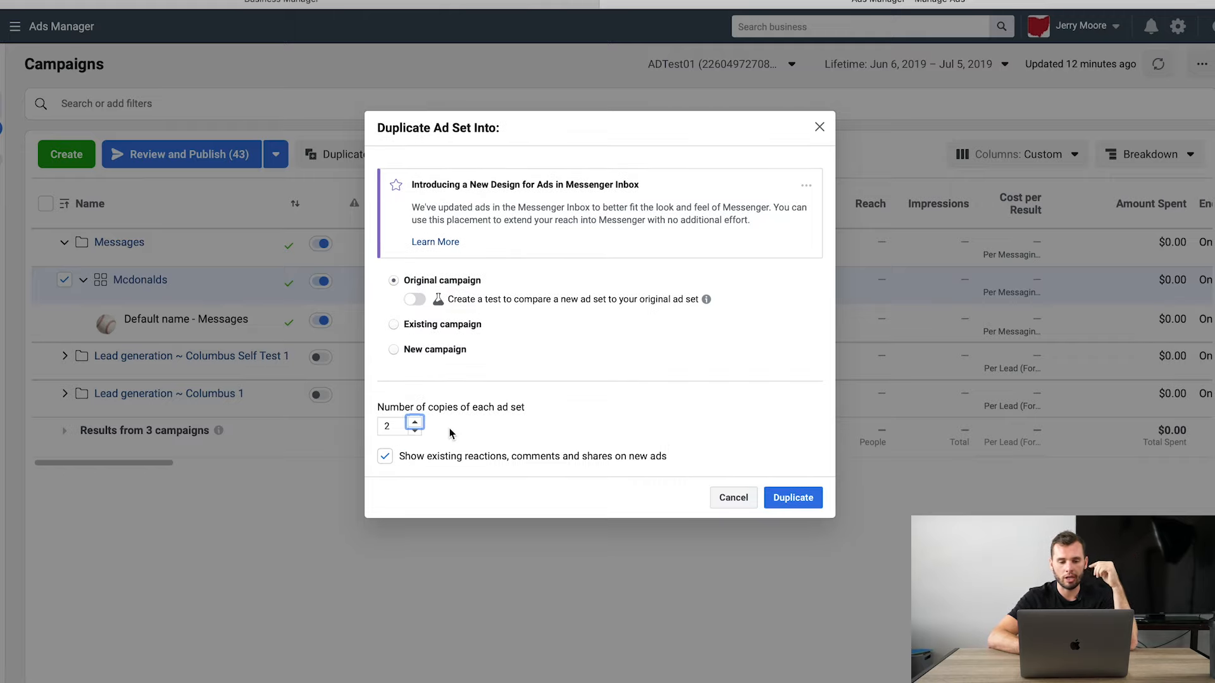
click(796, 499)
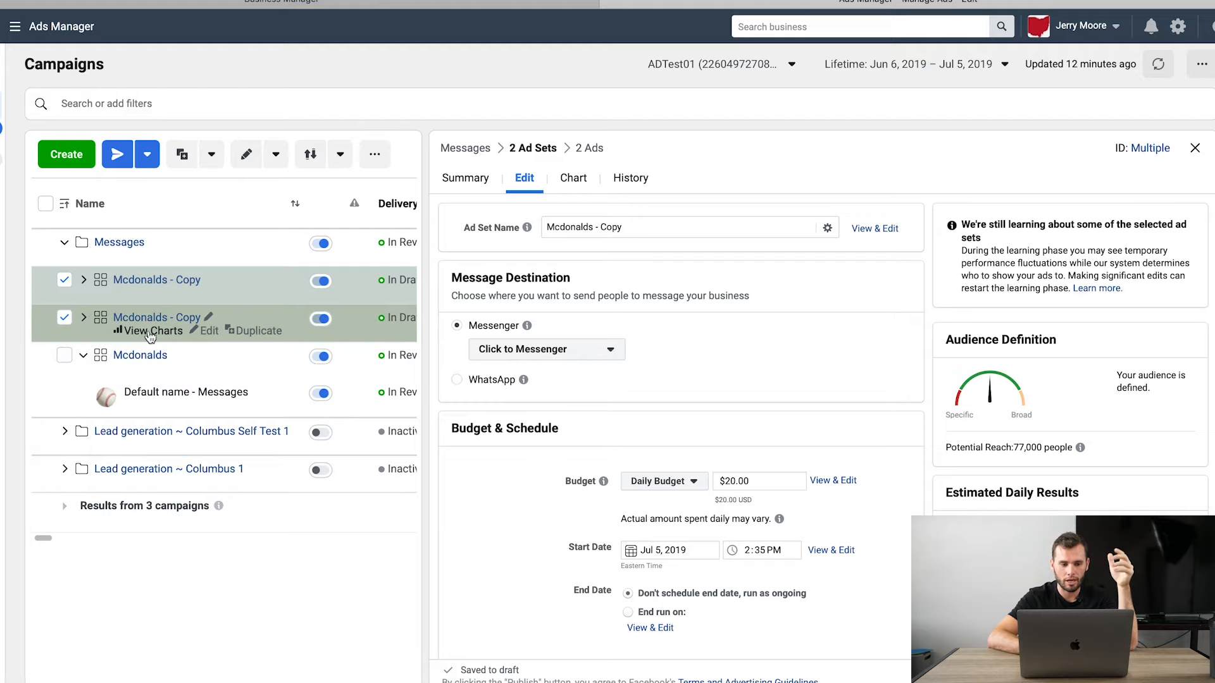
- Deselect both Mcdonalds - Copy ad sets and expand them to show their ads
click(64, 280)
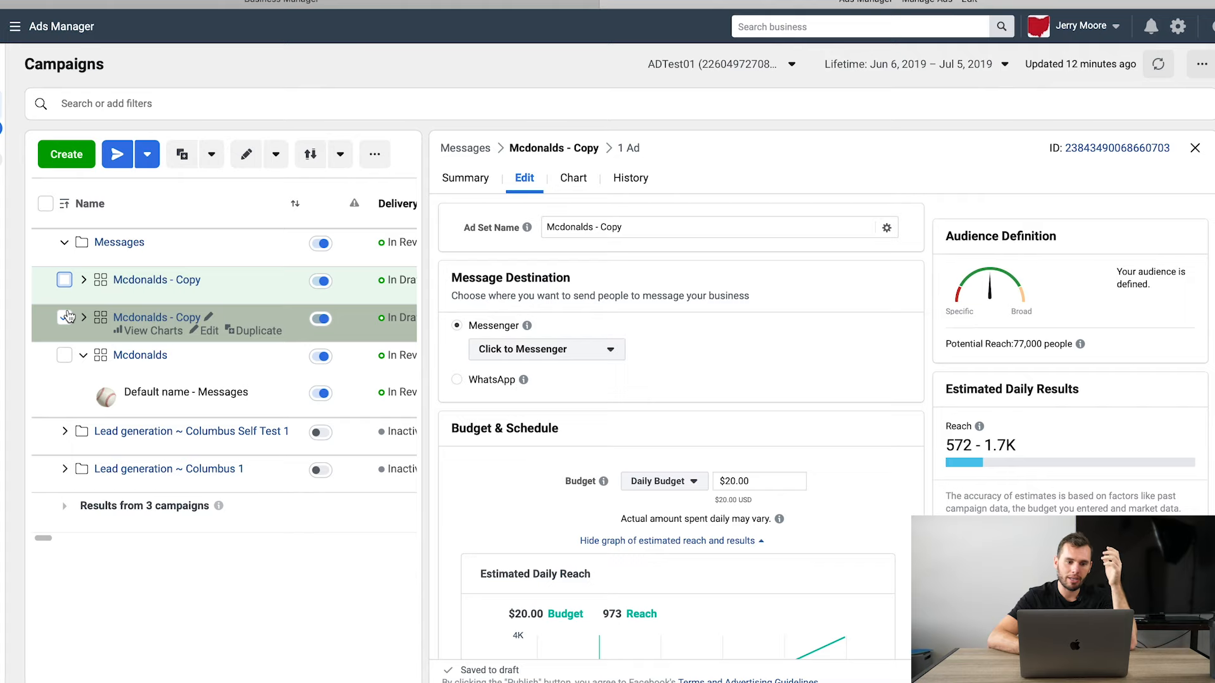
click(64, 318)
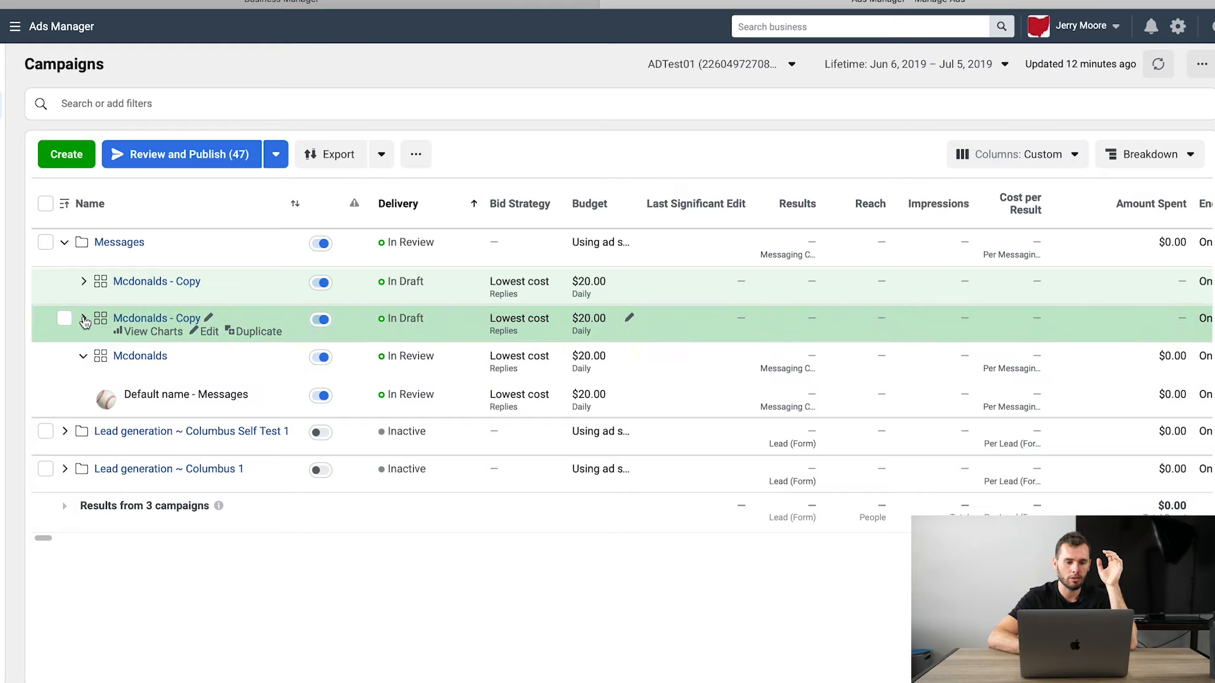
click(83, 320)
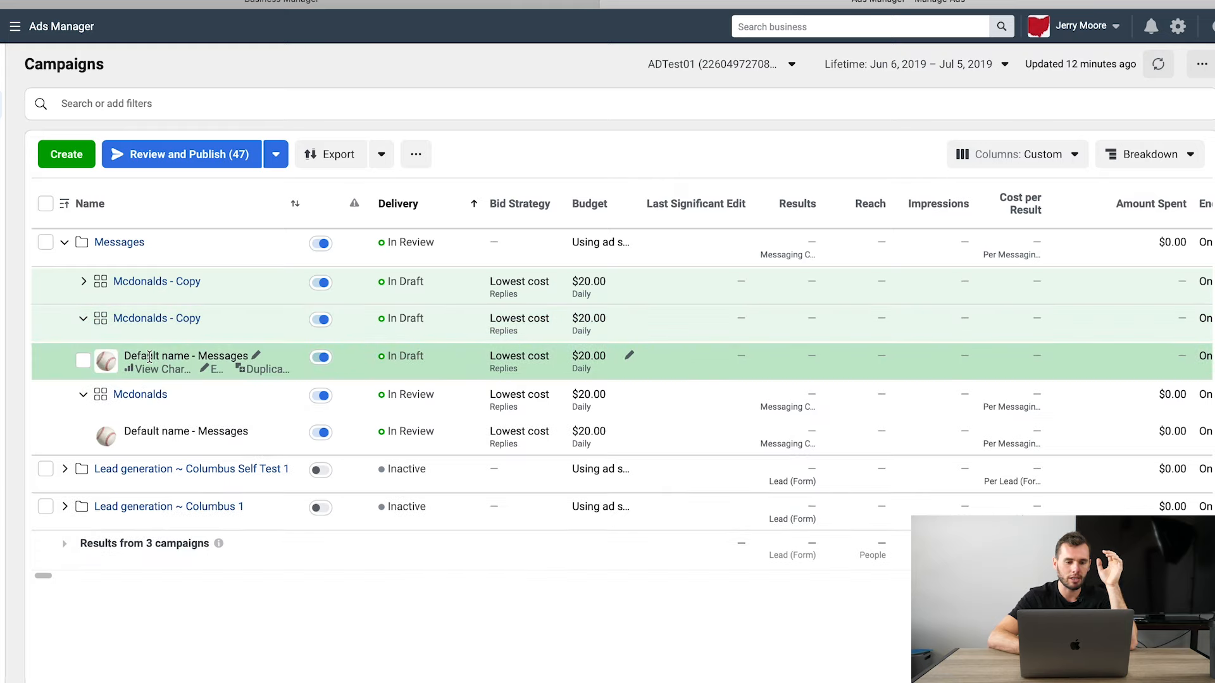
click(83, 281)
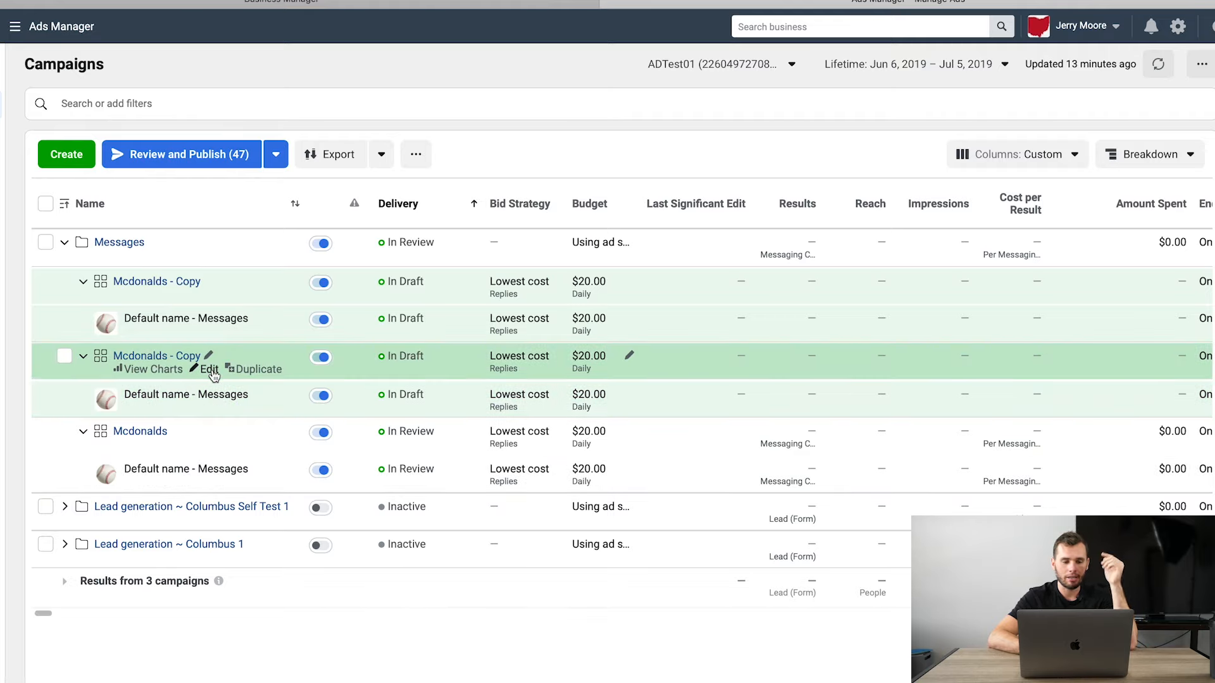
- Rename the second Mcdonalds - Copy ad set as "Wheel of fortune"
click(211, 370)
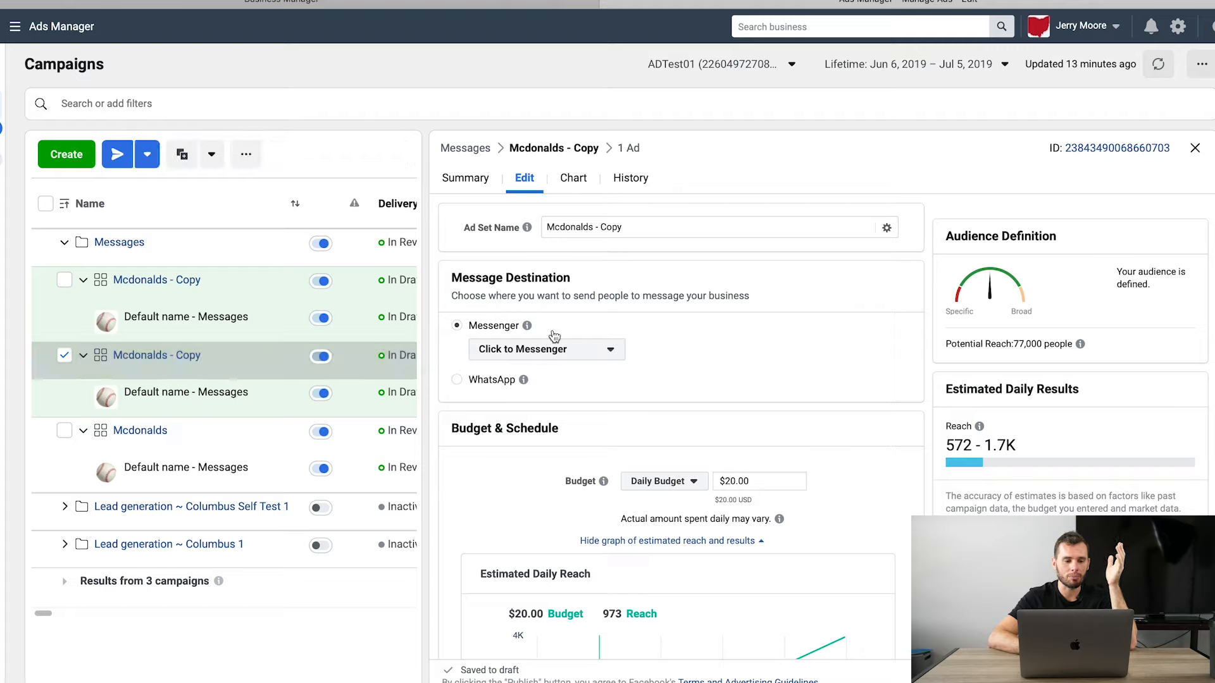
mouse_move(515, 234)
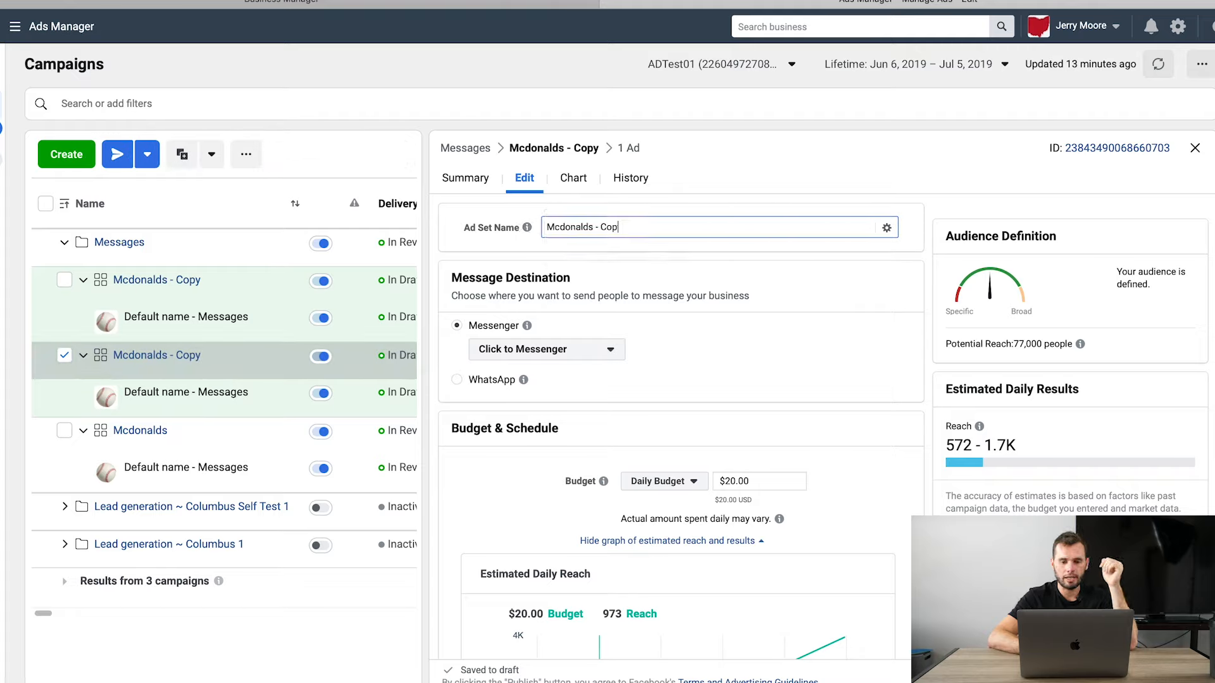
key(BackSpace)
key(BackSpace)
key(BackSpace)
key(BackSpace)
key(BackSpace)
key(BackSpace)
key(BackSpace)
key(BackSpace)
key(BackSpace)
key(BackSpace)
key(BackSpace)
key(BackSpace)
text(W)
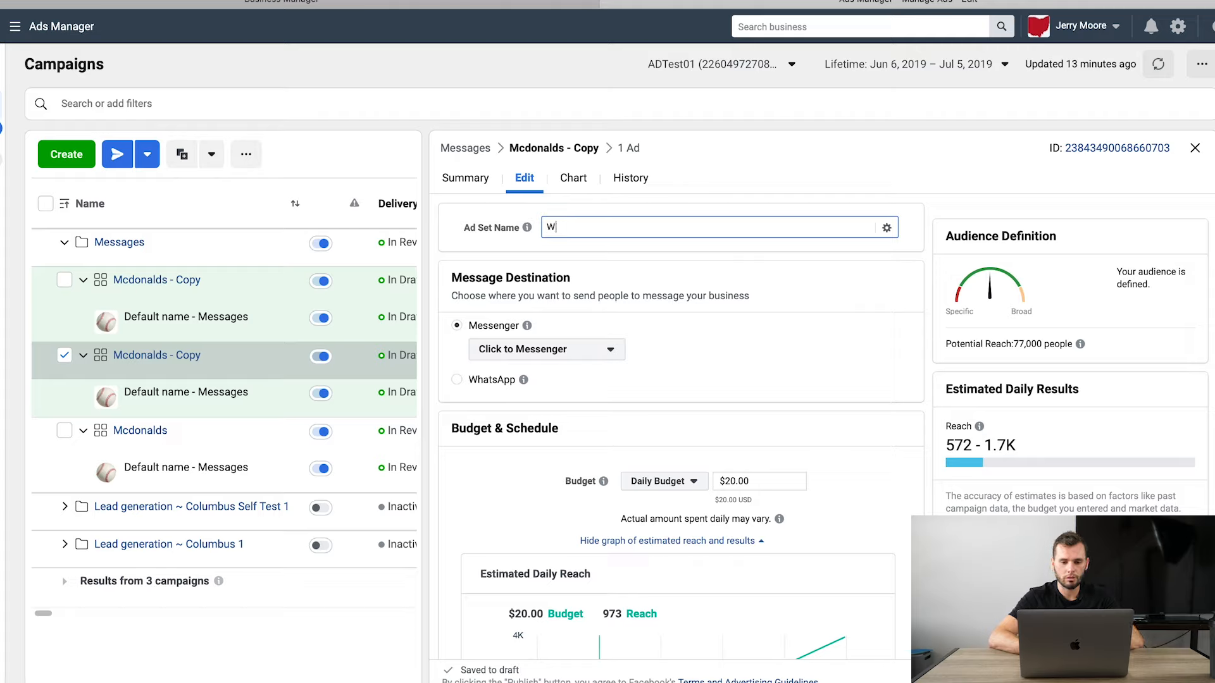
text(heel of fortune)
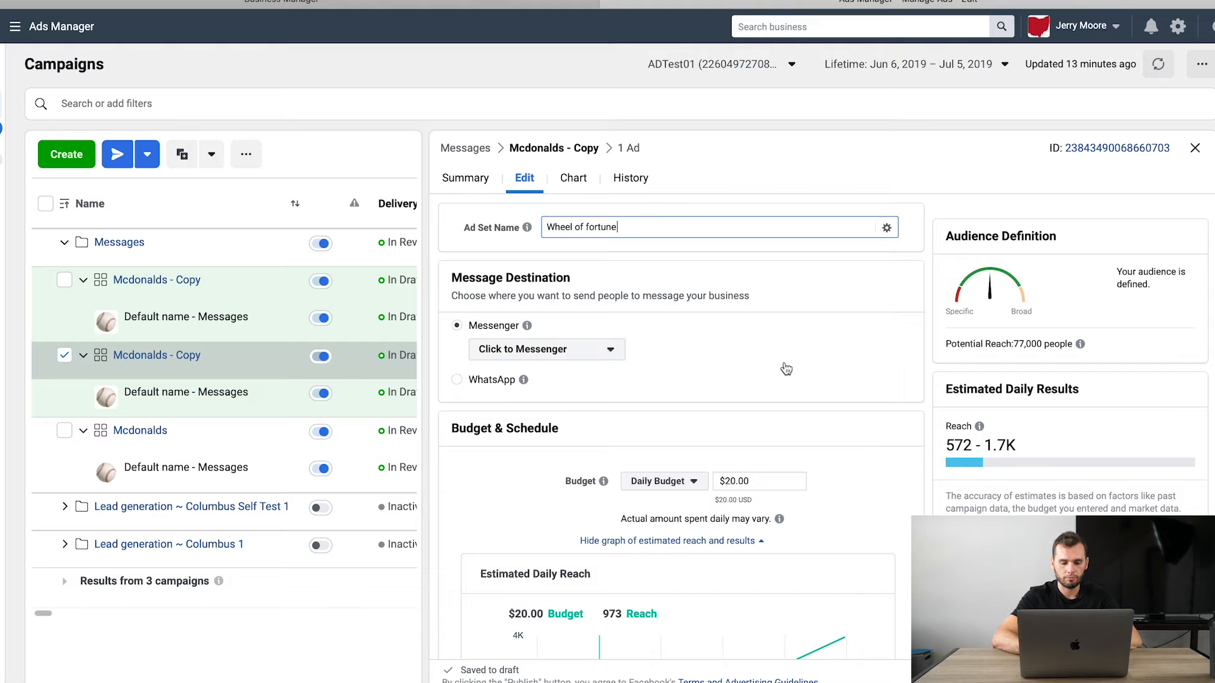
click(787, 368)
- Remove the McDonald's interest from the Wheel of fortune ad set's detailed targeting
scroll(786, 369, down, 6)
scroll(787, 369, down, 9)
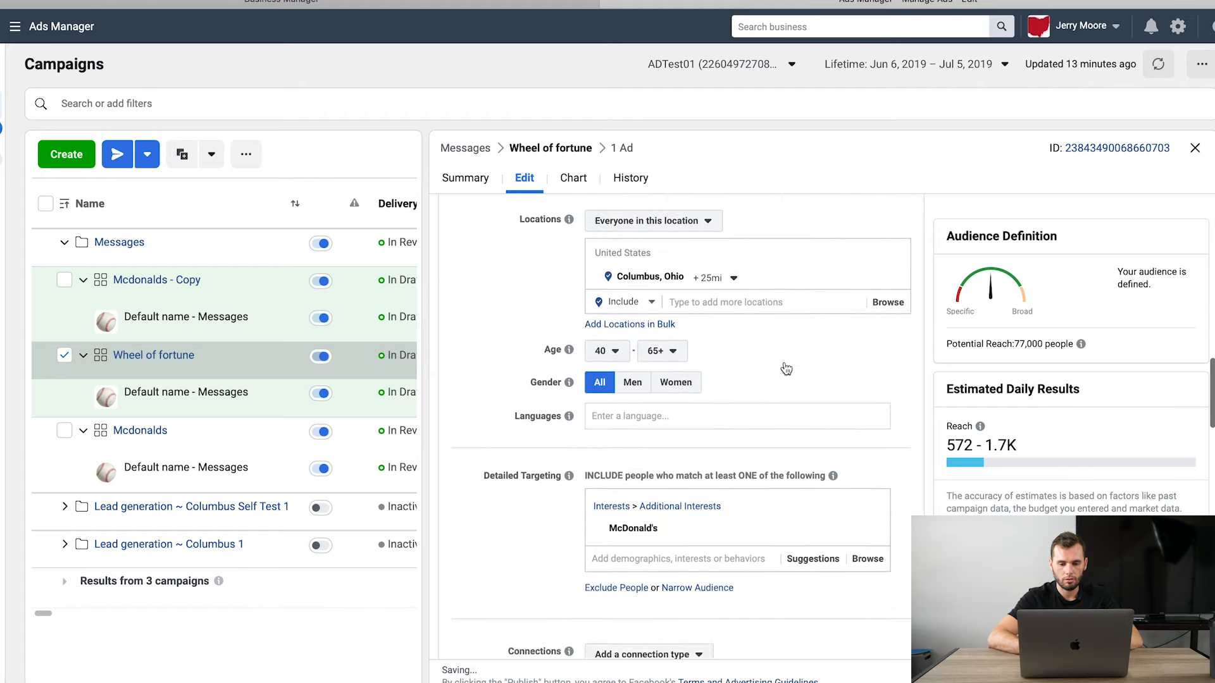
scroll(786, 369, down, 2)
mouse_move(692, 421)
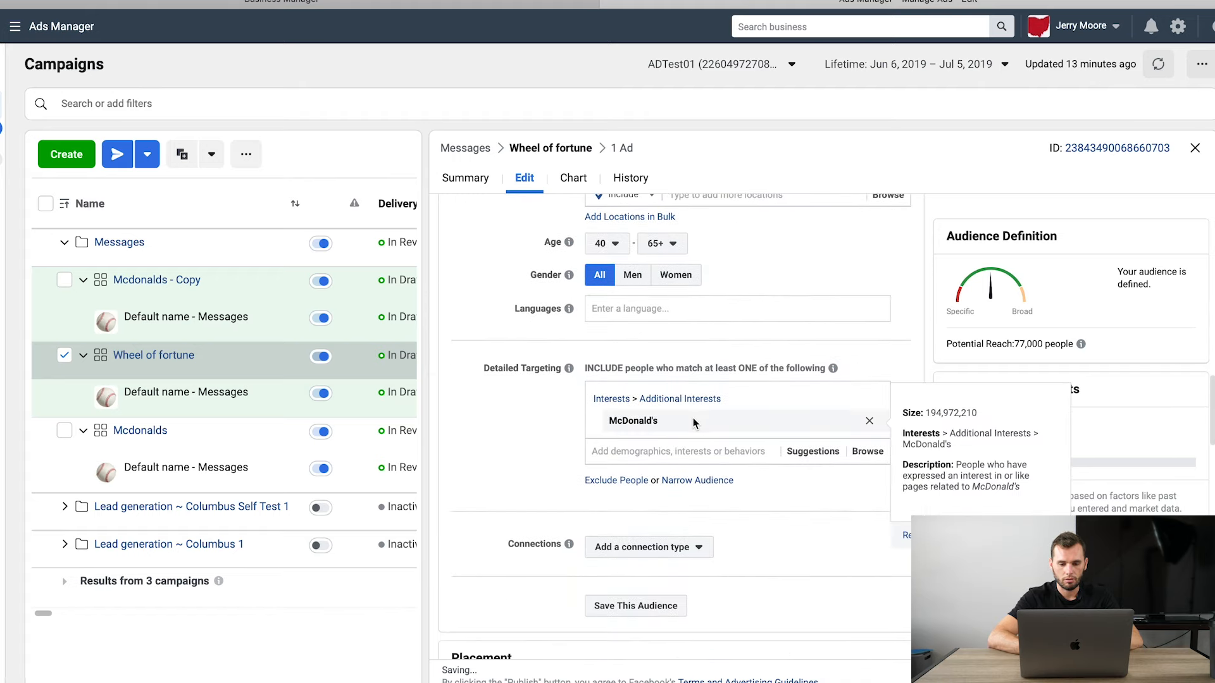
click(869, 422)
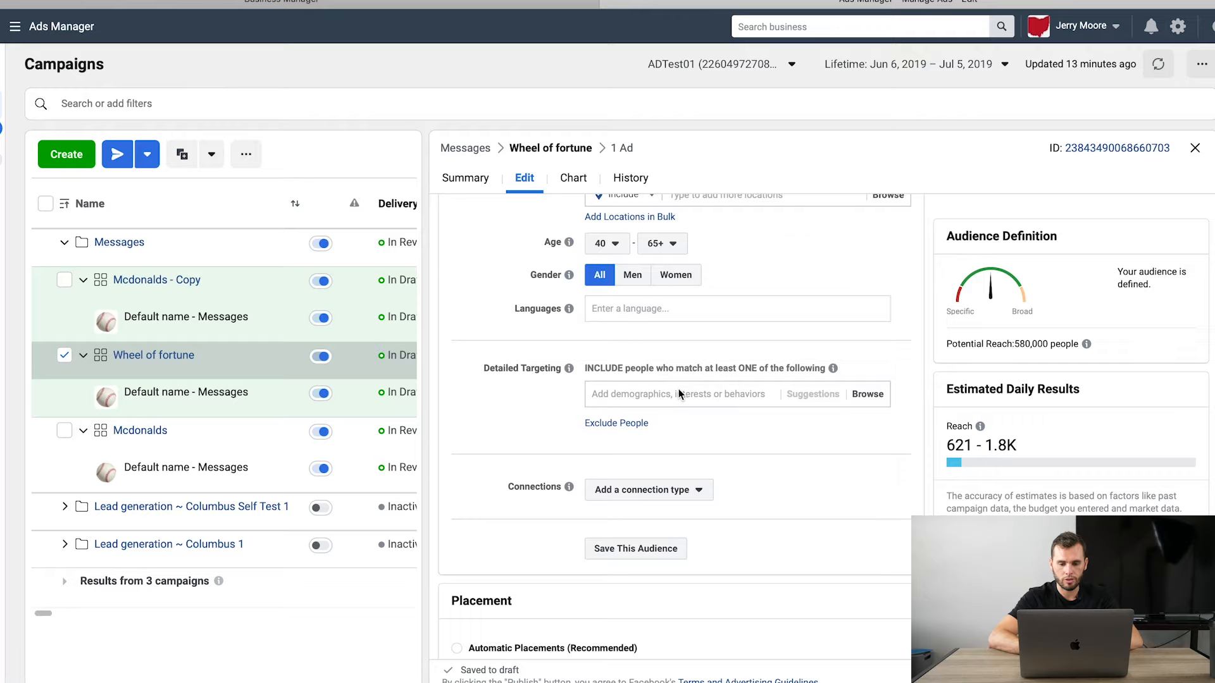
- Add the Wheel of Fortune (U.S. game show) interest to the Wheel of fortune ad set's detailed targeting
click(684, 395)
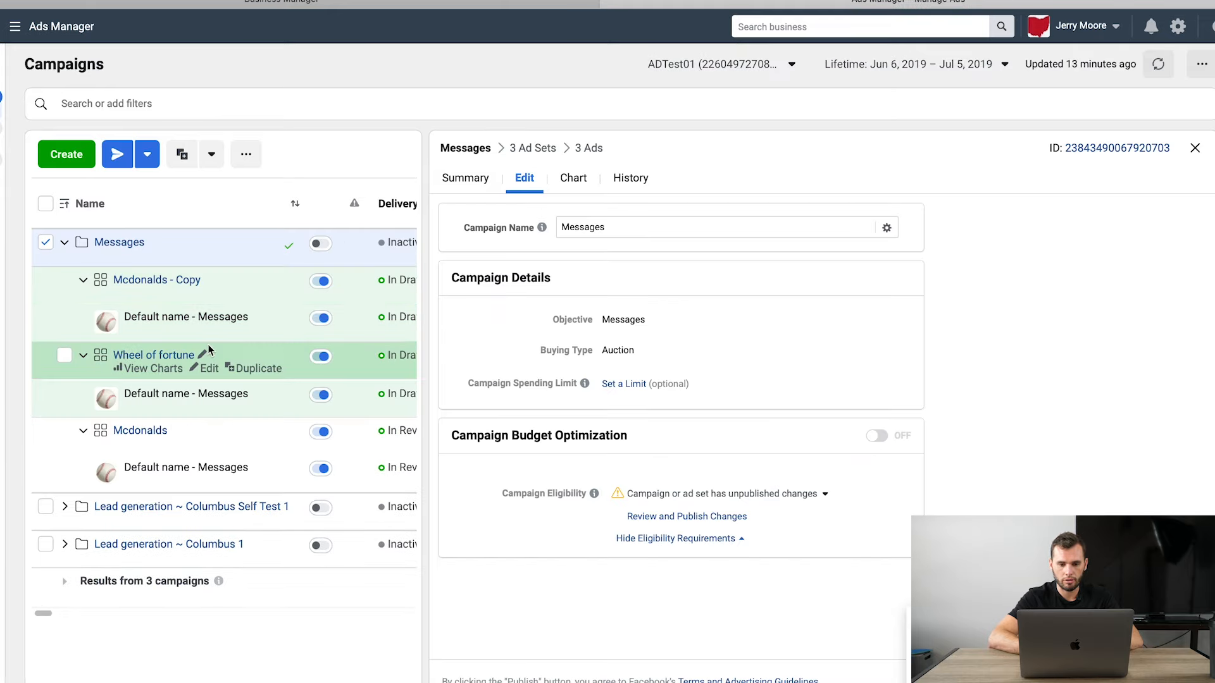
click(172, 358)
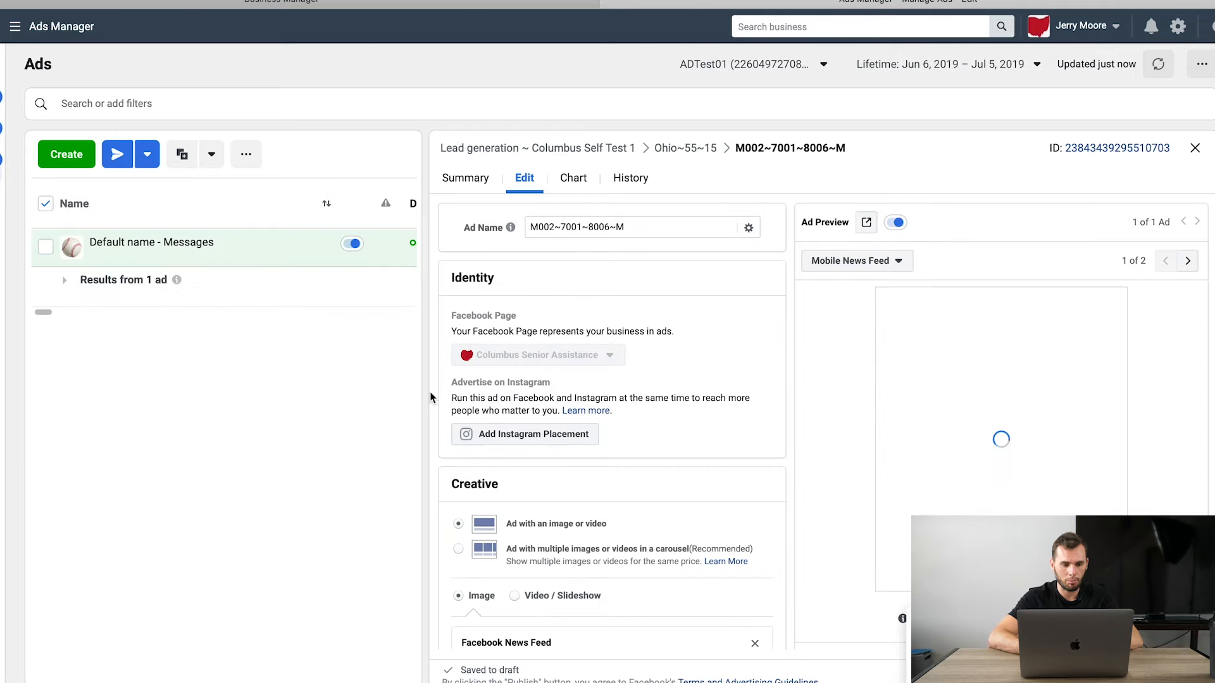
scroll(694, 308, down, 12)
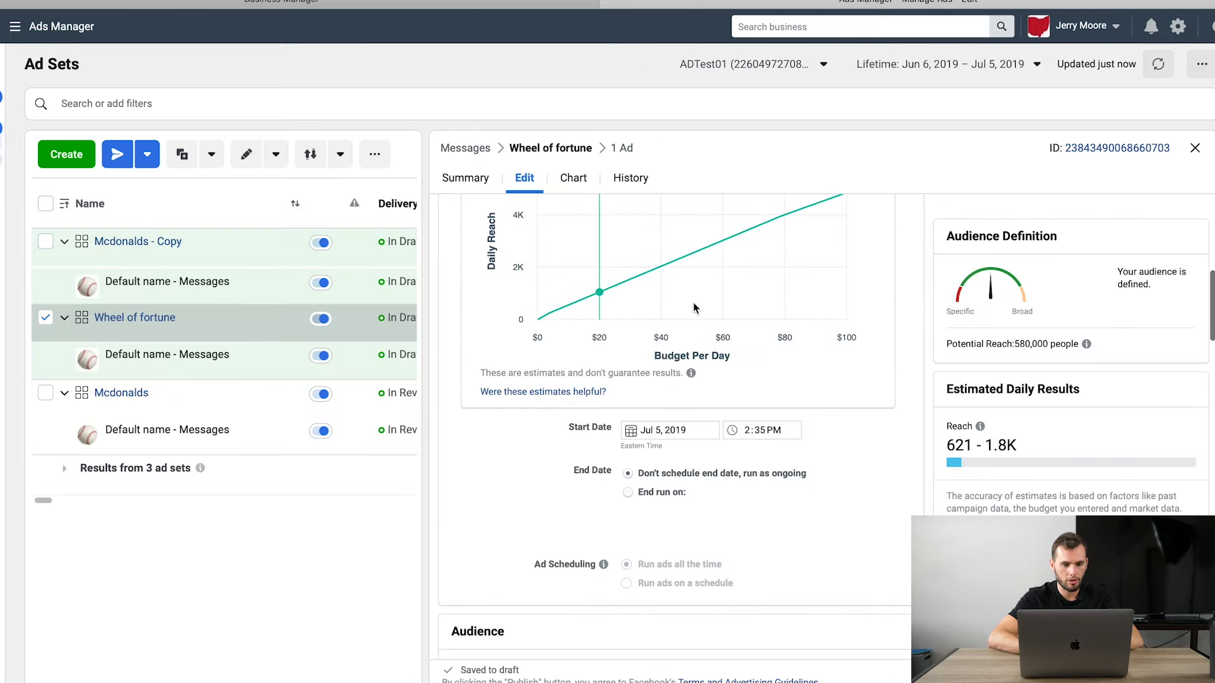
scroll(699, 325, down, 4)
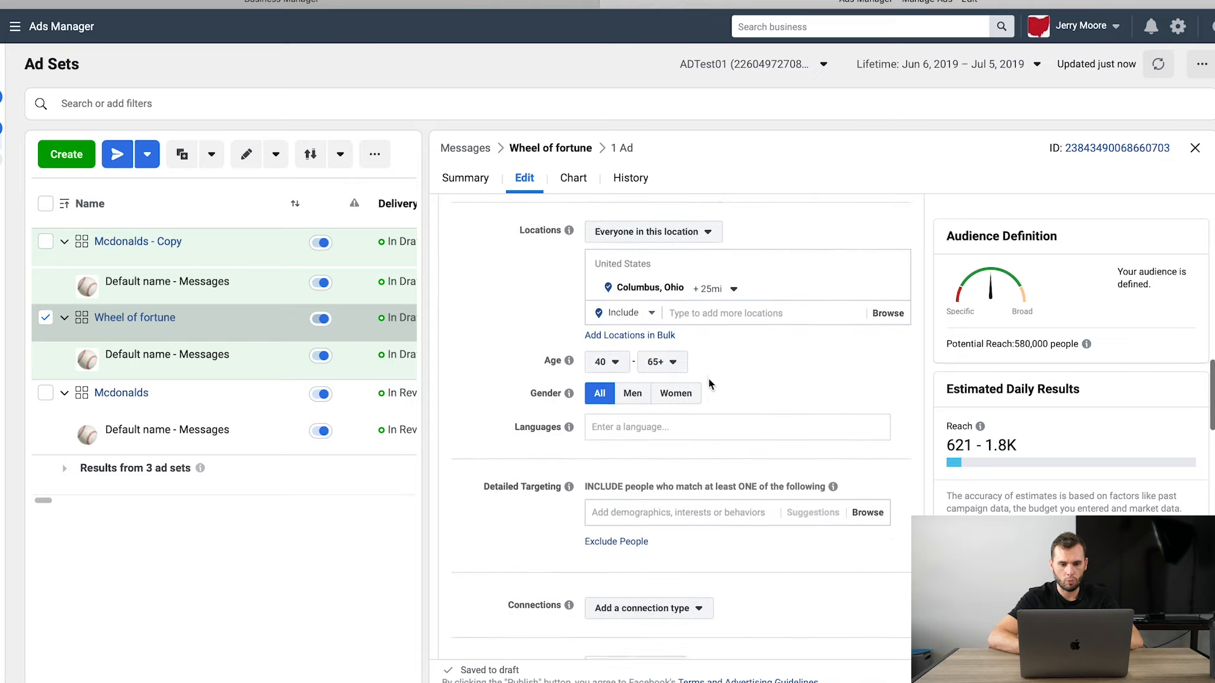
click(656, 424)
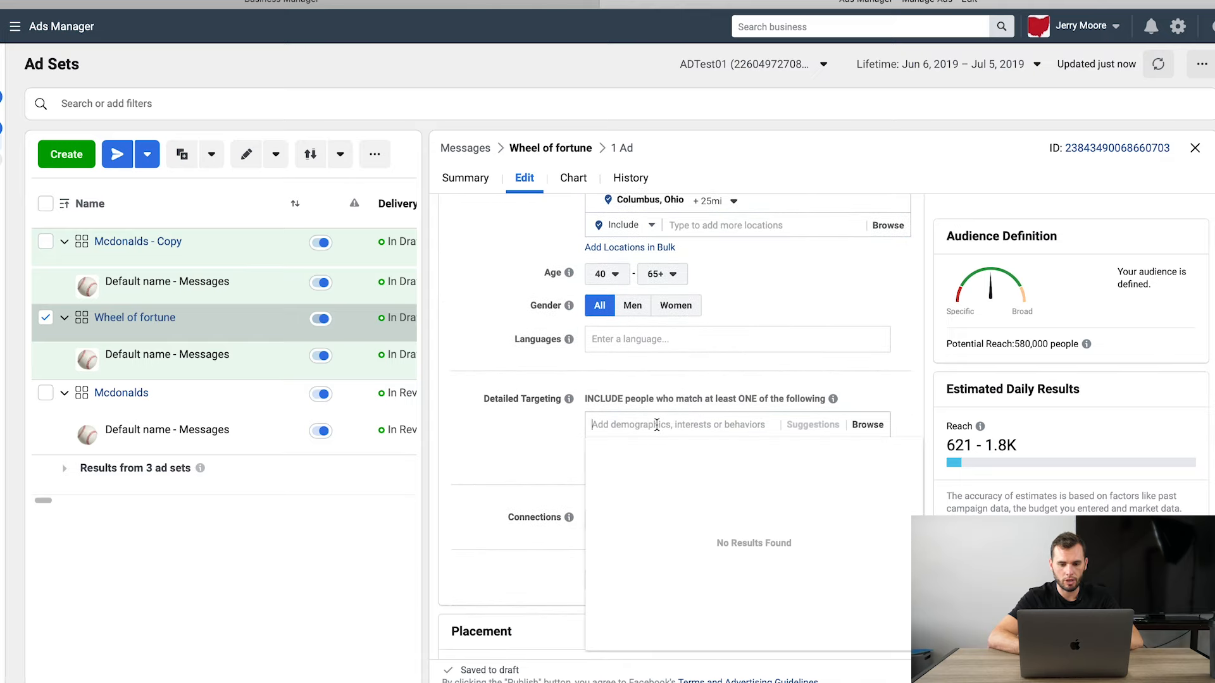
text(wheel)
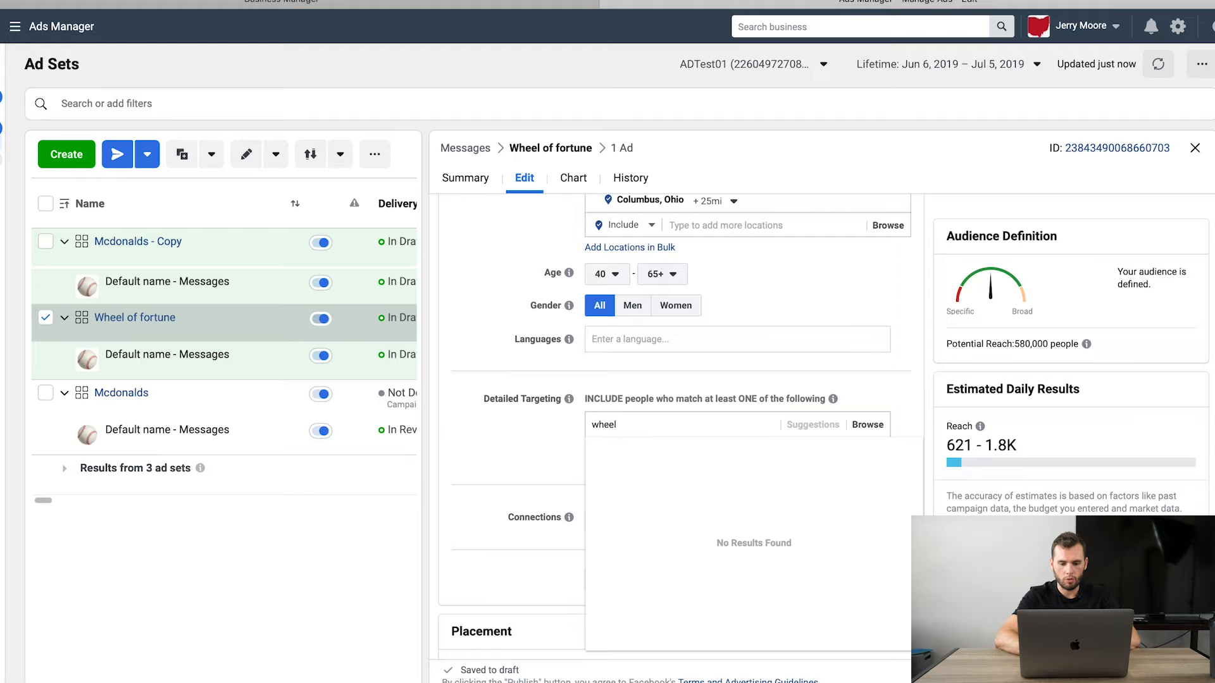
text( of for)
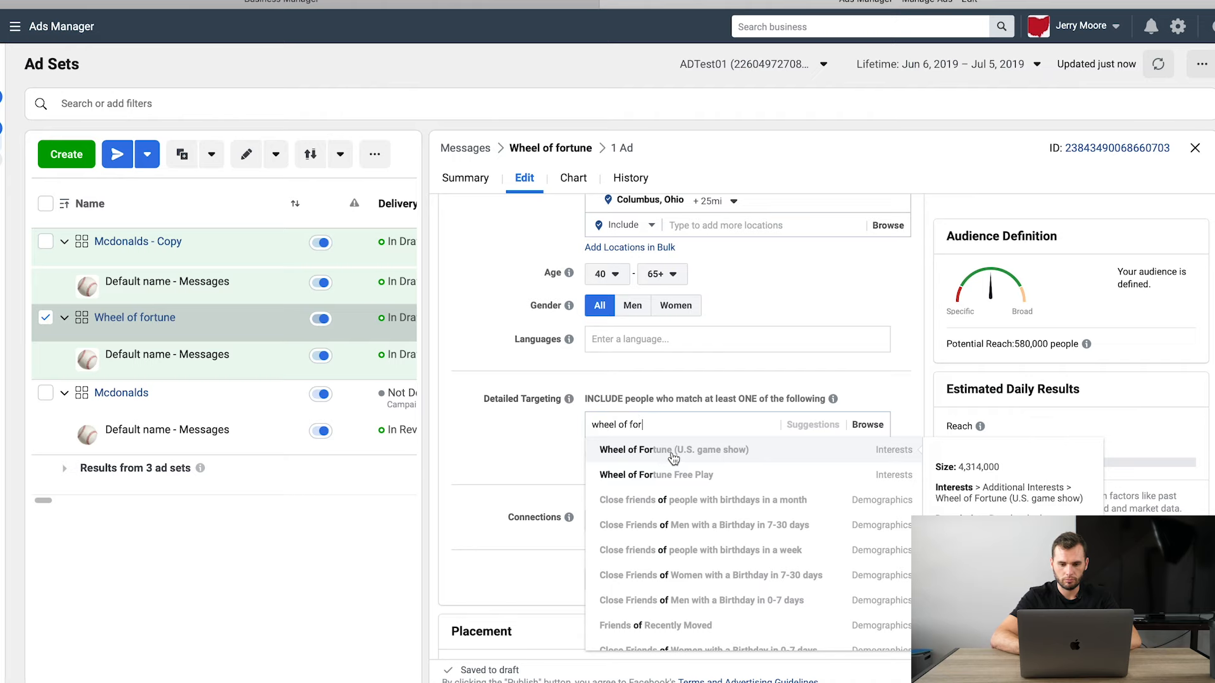
click(673, 450)
- Review the Wheel of fortune ad set's placement, delivery and audience settings, publish it, and deselect it
scroll(673, 457, down, 4)
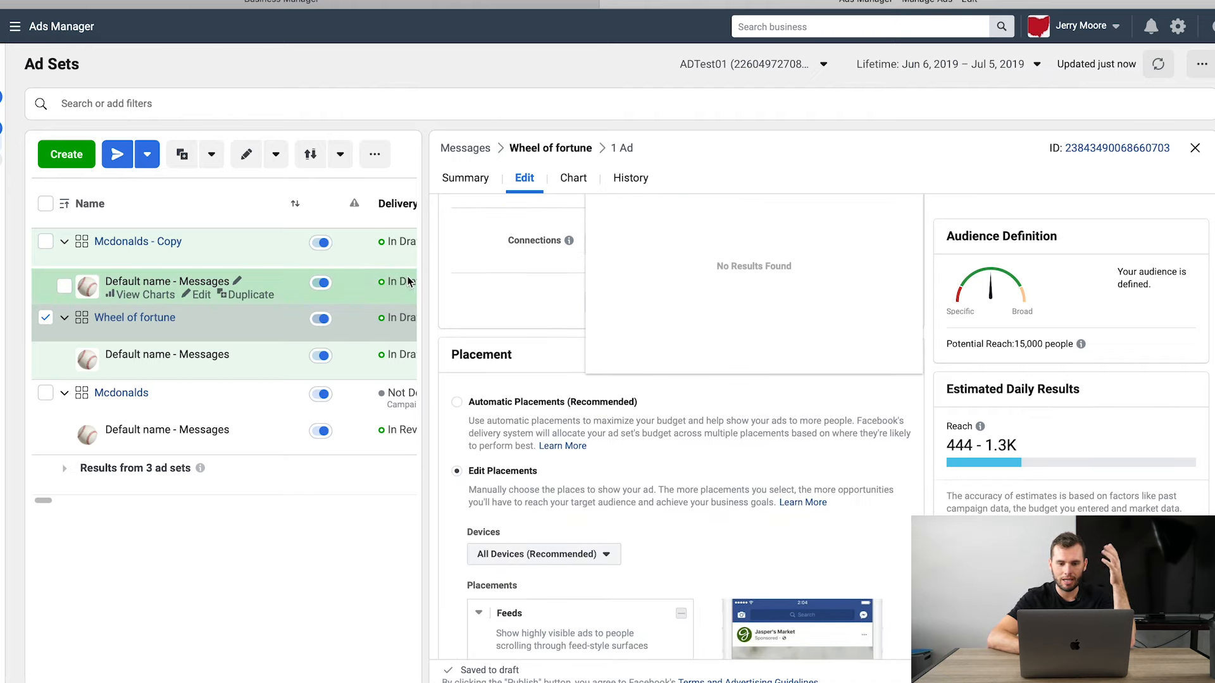
scroll(618, 424, down, 1)
scroll(618, 424, down, 3)
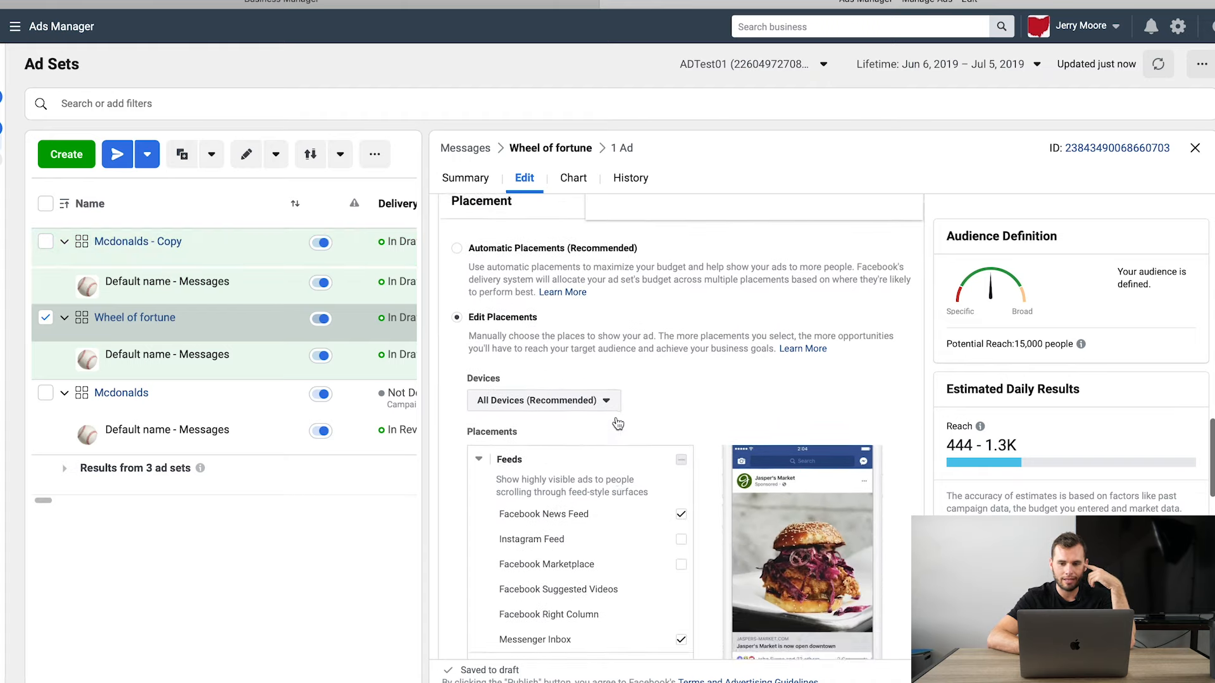
scroll(621, 414, down, 10)
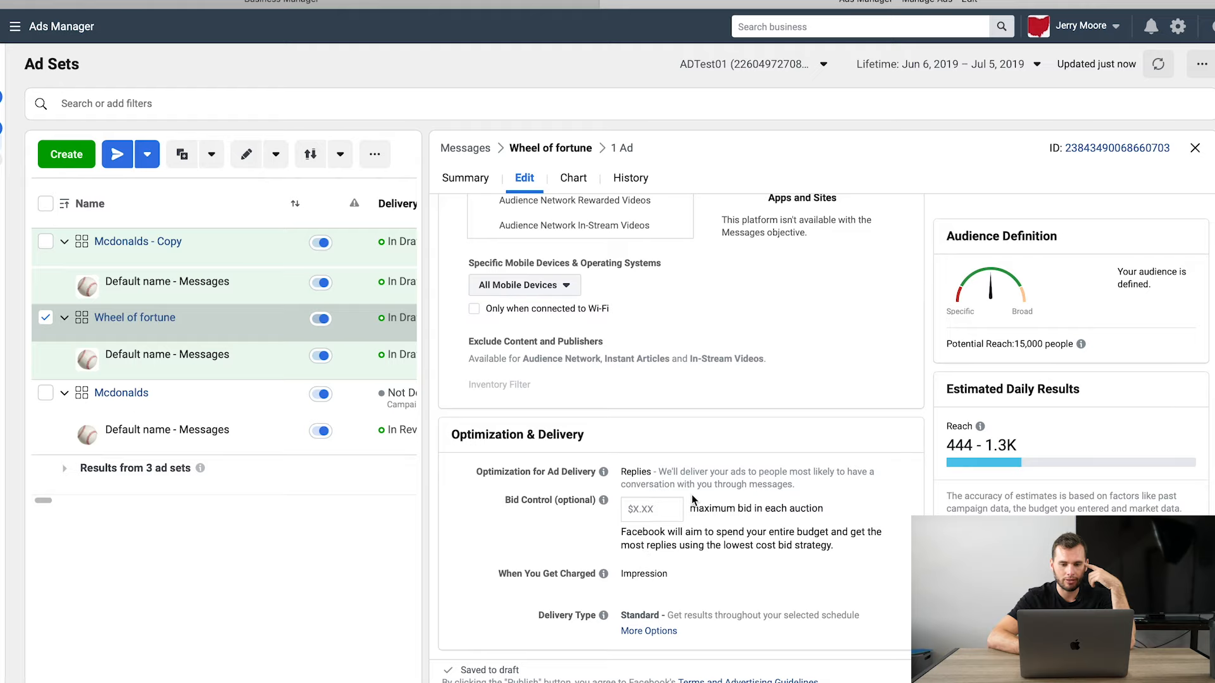
scroll(692, 500, up, 10)
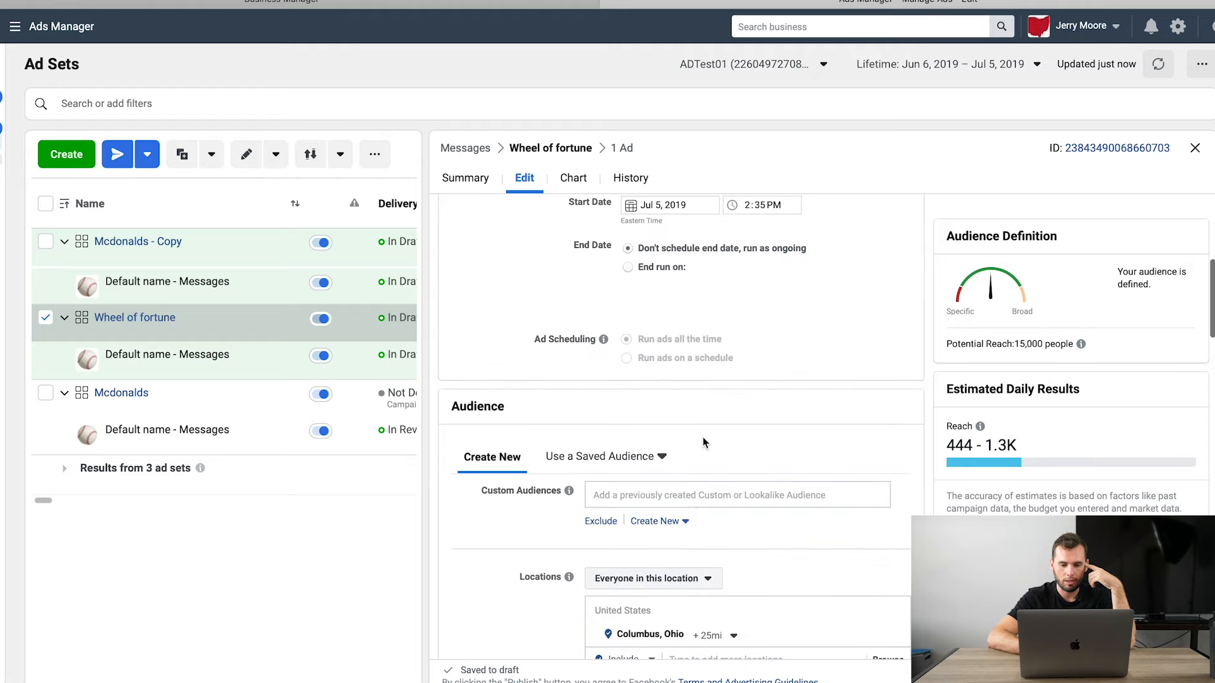
scroll(699, 455, down, 3)
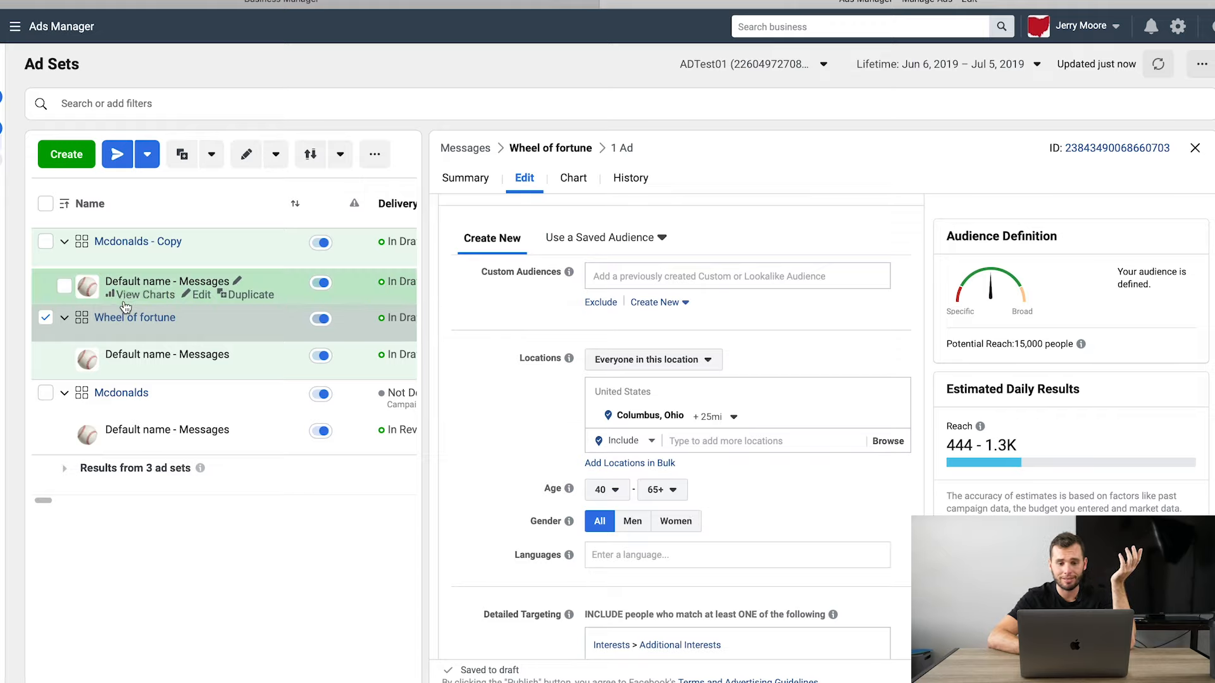
mouse_move(188, 333)
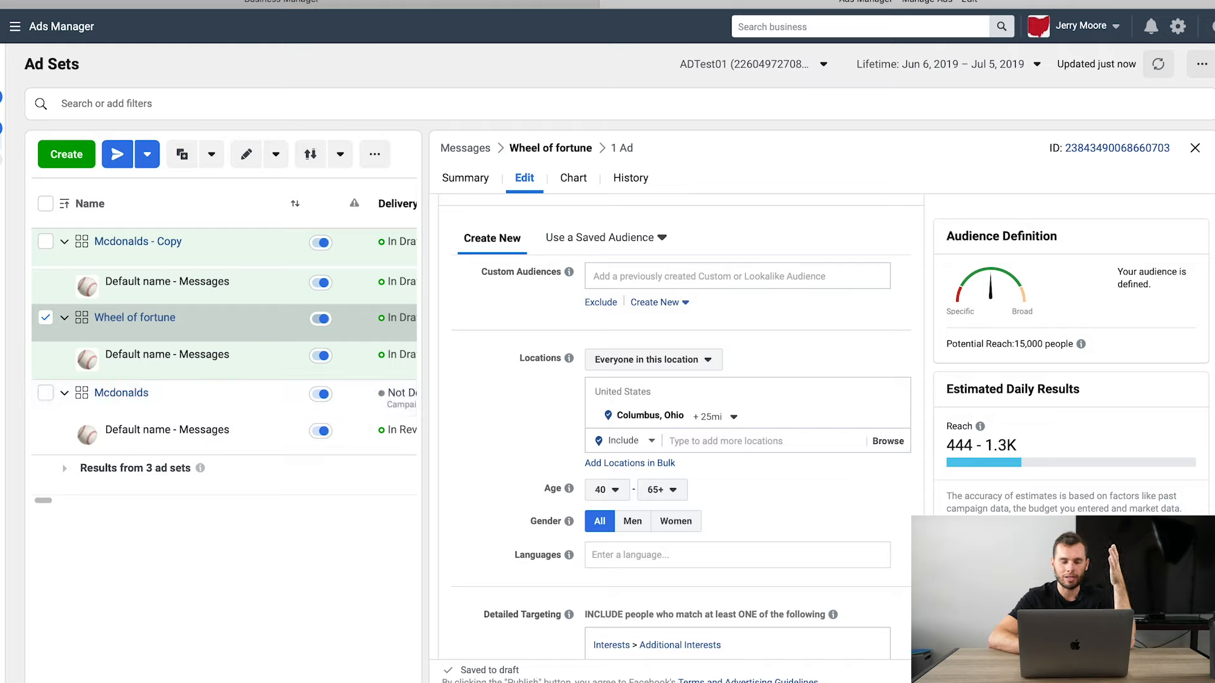
click(1175, 673)
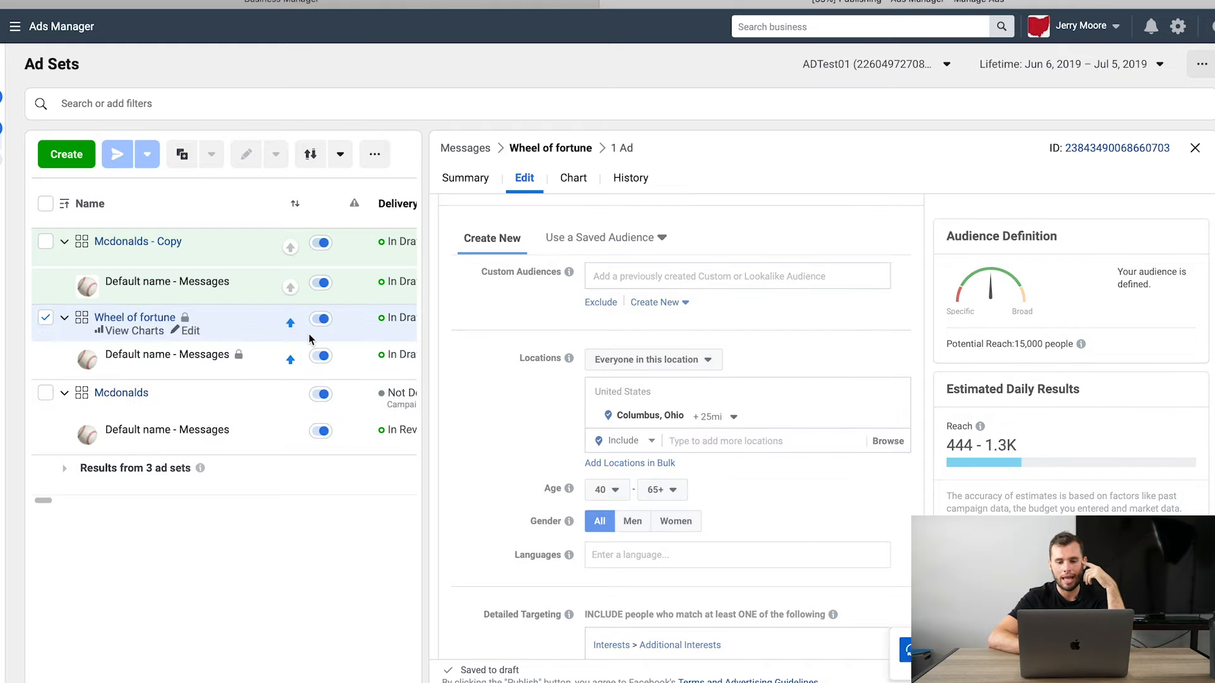
click(46, 319)
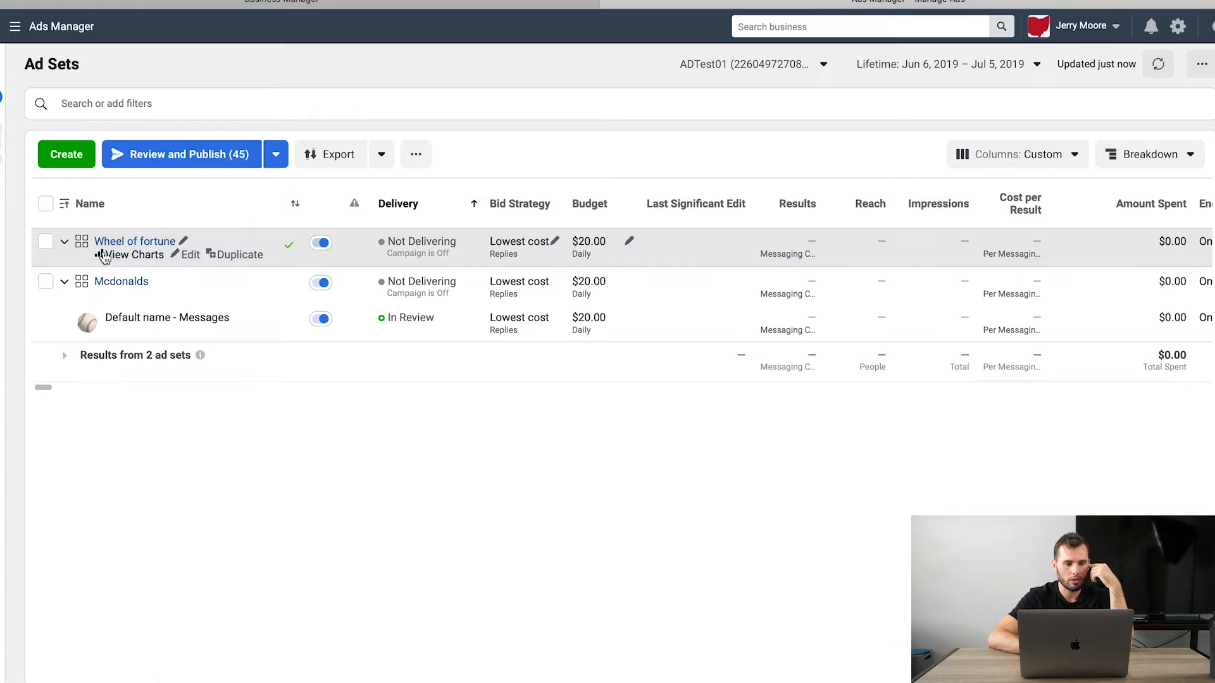
- Edit the Mcdonalds - Copy ad set in the Messages campaign and remove McDonald's from its detailed targeting
click(37, 100)
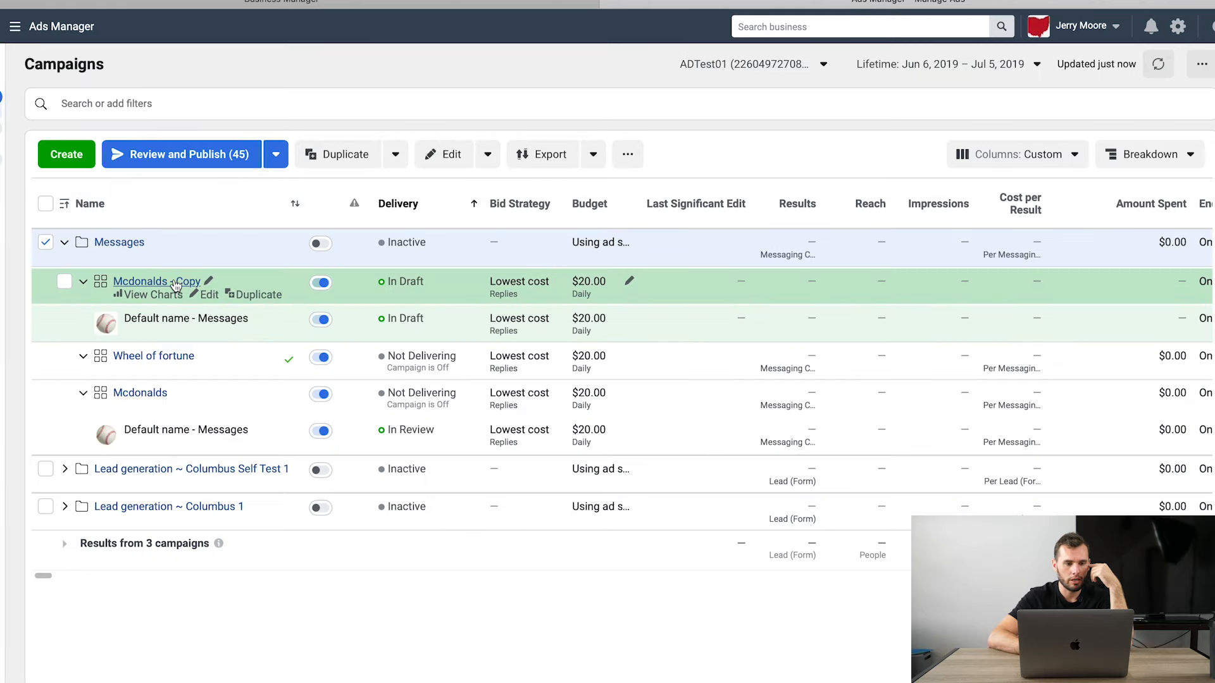
click(209, 296)
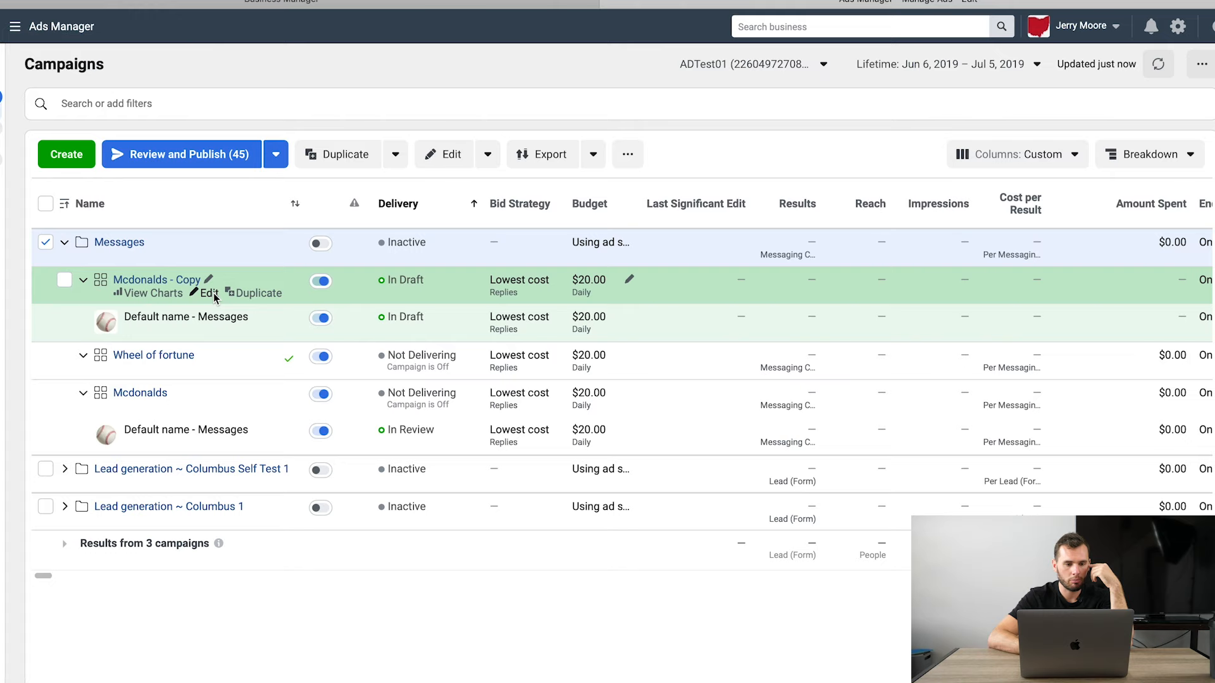
scroll(665, 446, down, 10)
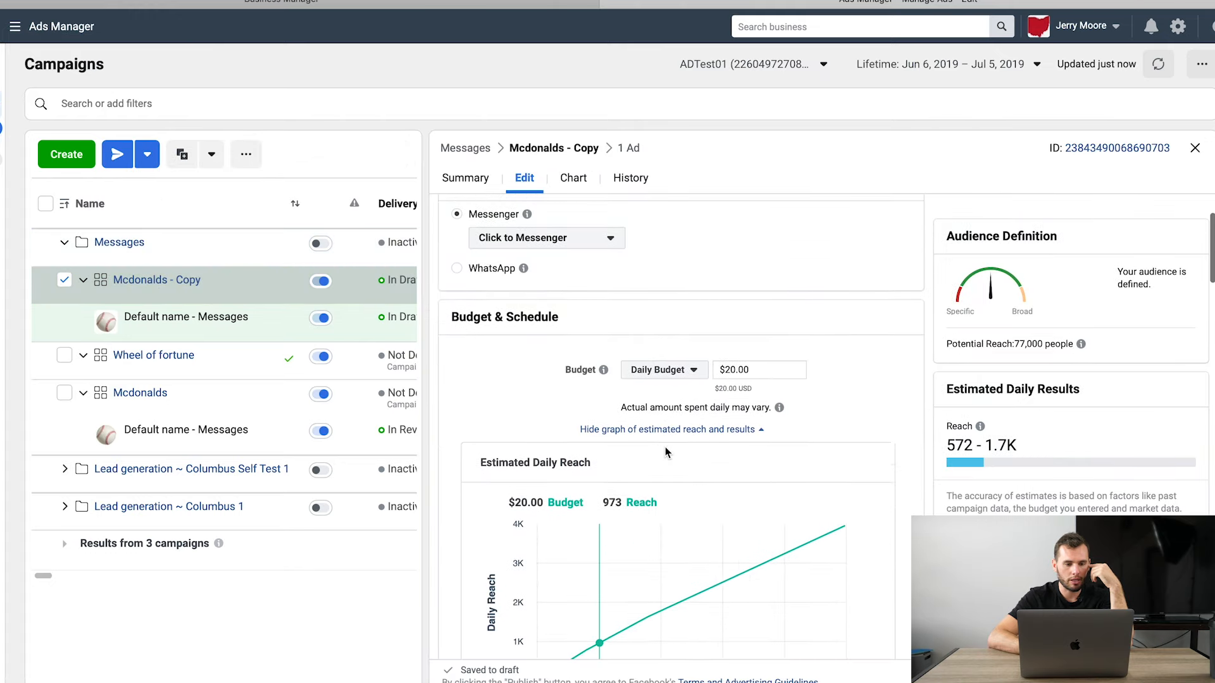
scroll(665, 447, down, 8)
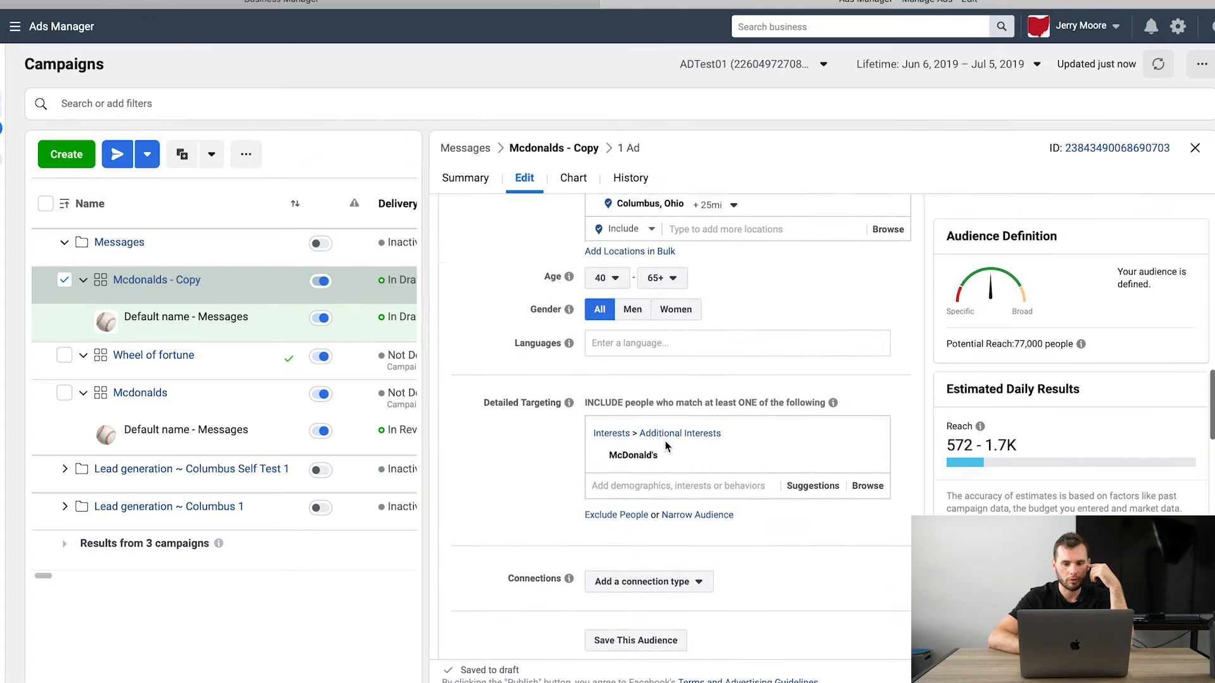
mouse_move(879, 443)
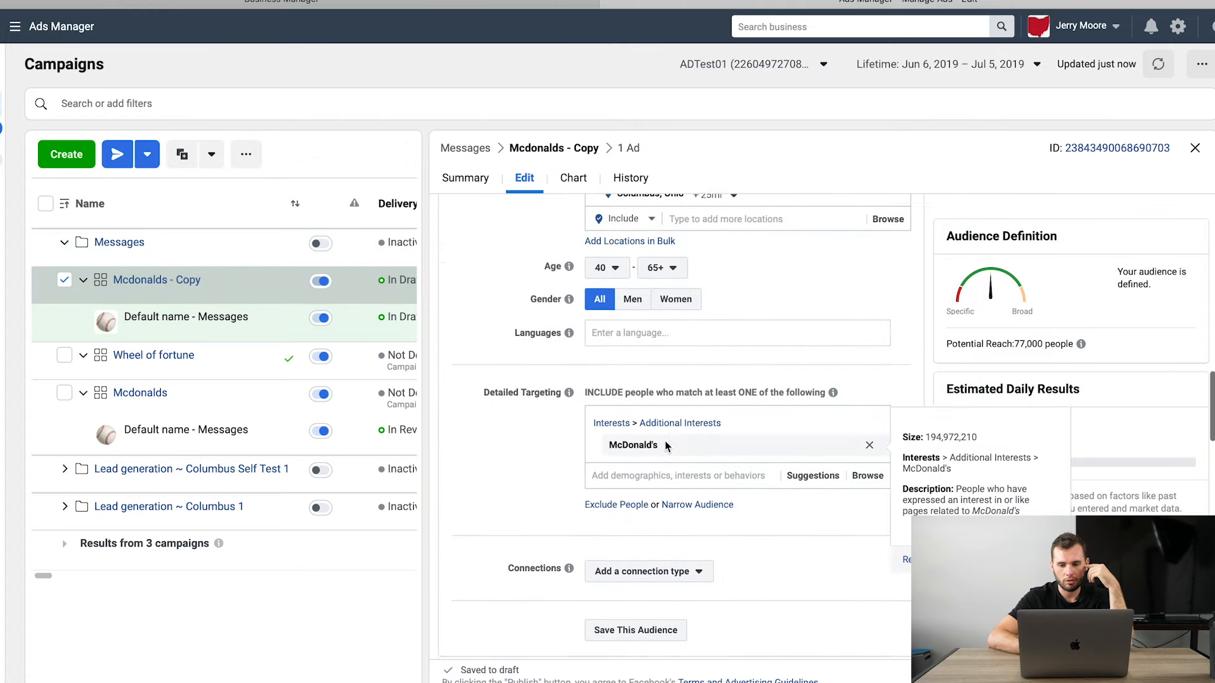
click(869, 436)
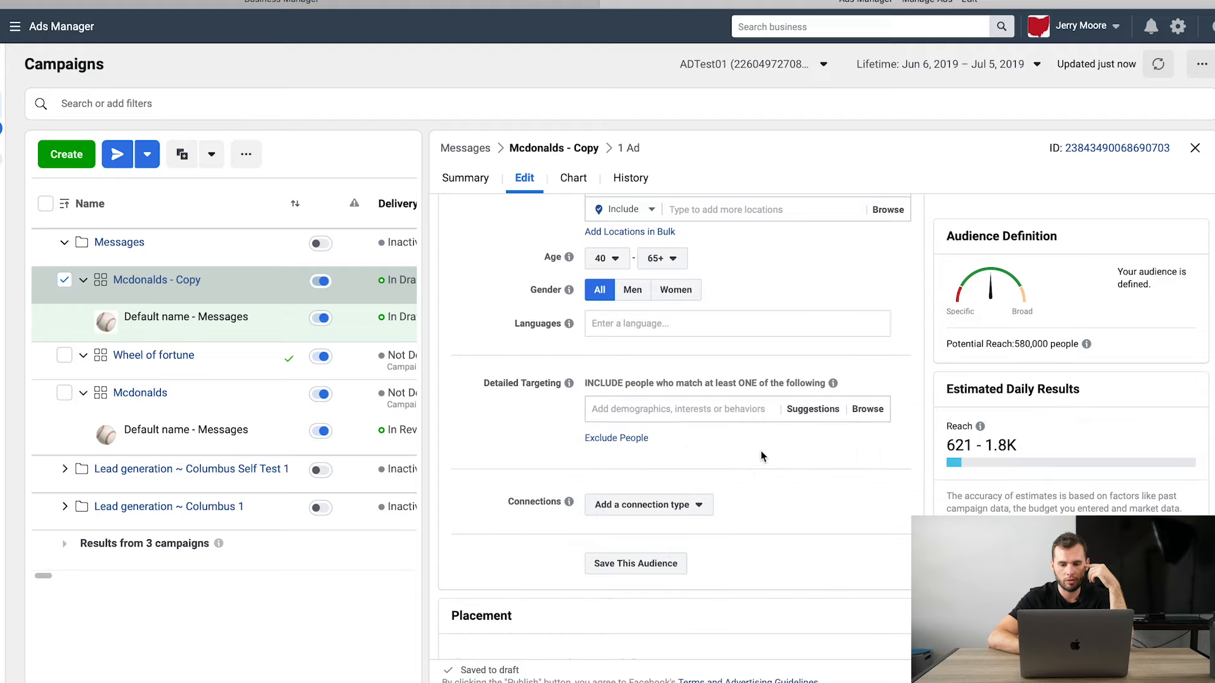
- Add BMW from the Interests category to the Mcdonalds - Copy ad set's detailed targeting
click(714, 410)
text(B<)
text(MW)
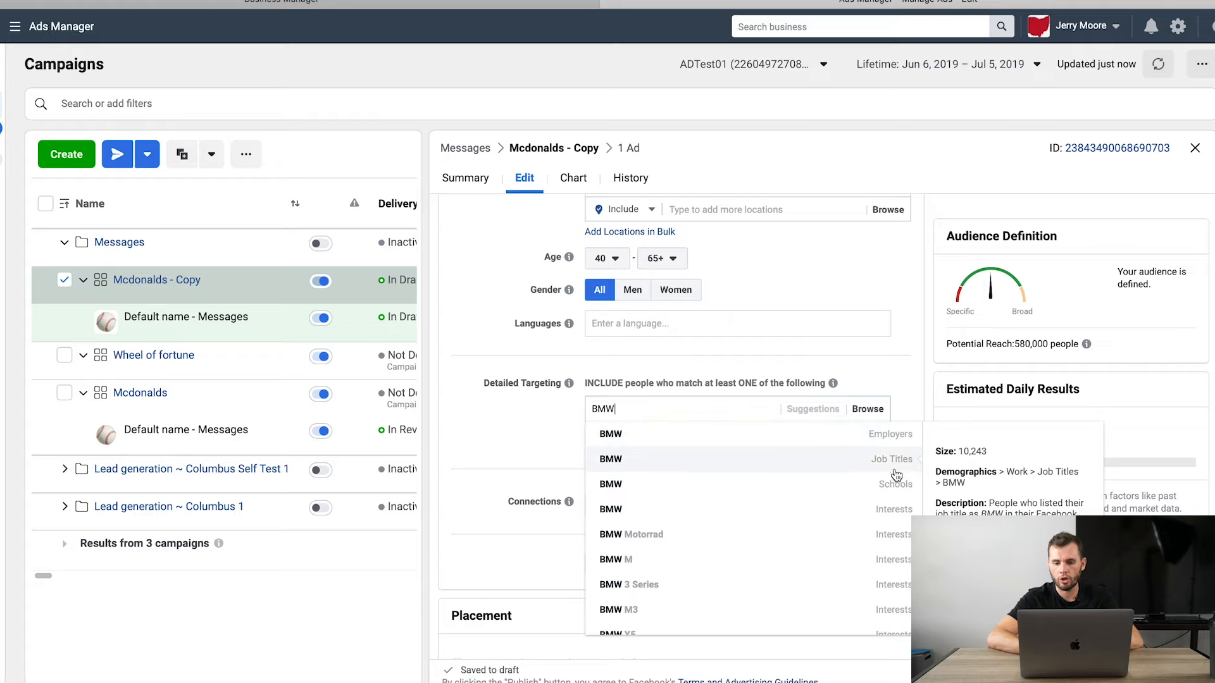
click(896, 512)
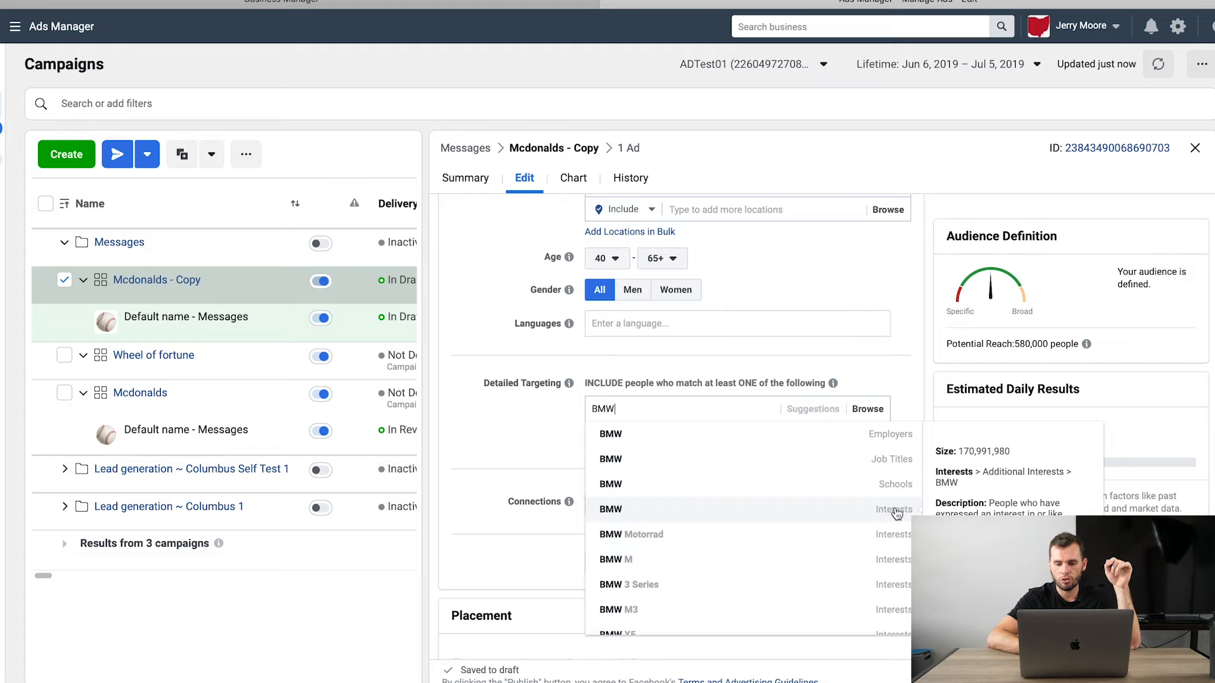
click(496, 449)
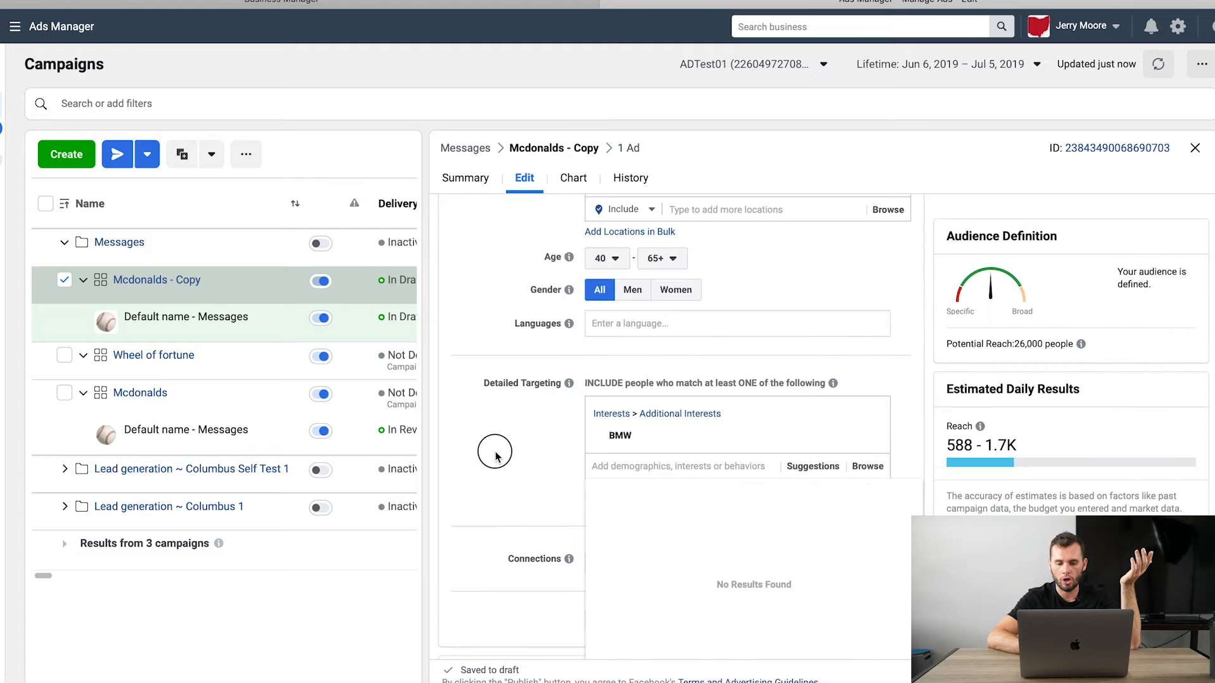
- Rename the Mcdonalds - Copy ad set as "BMW" and publish it
scroll(556, 423, up, 15)
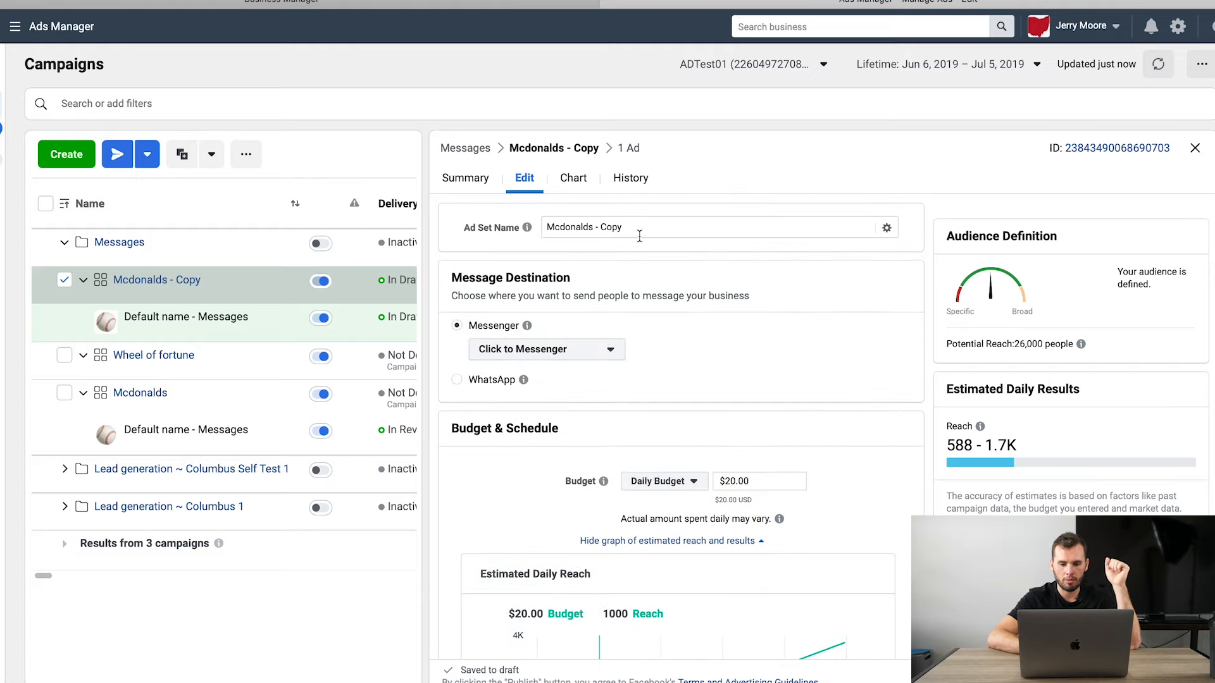
triple_click(635, 231)
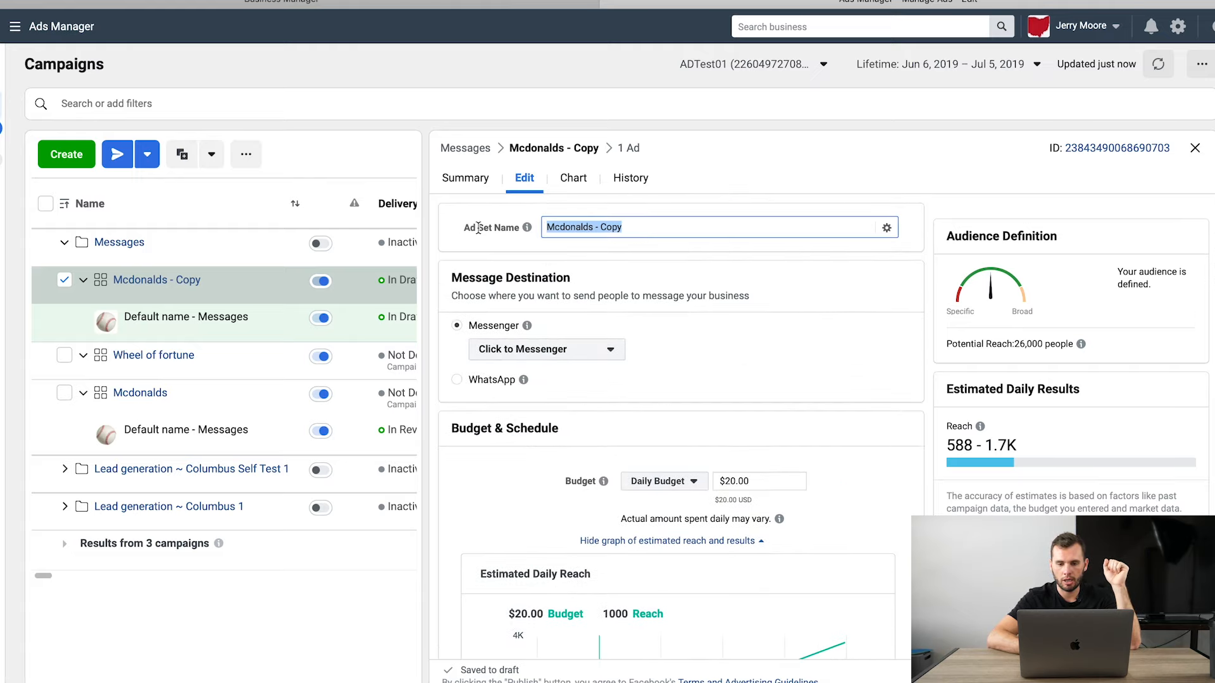
text(BMW)
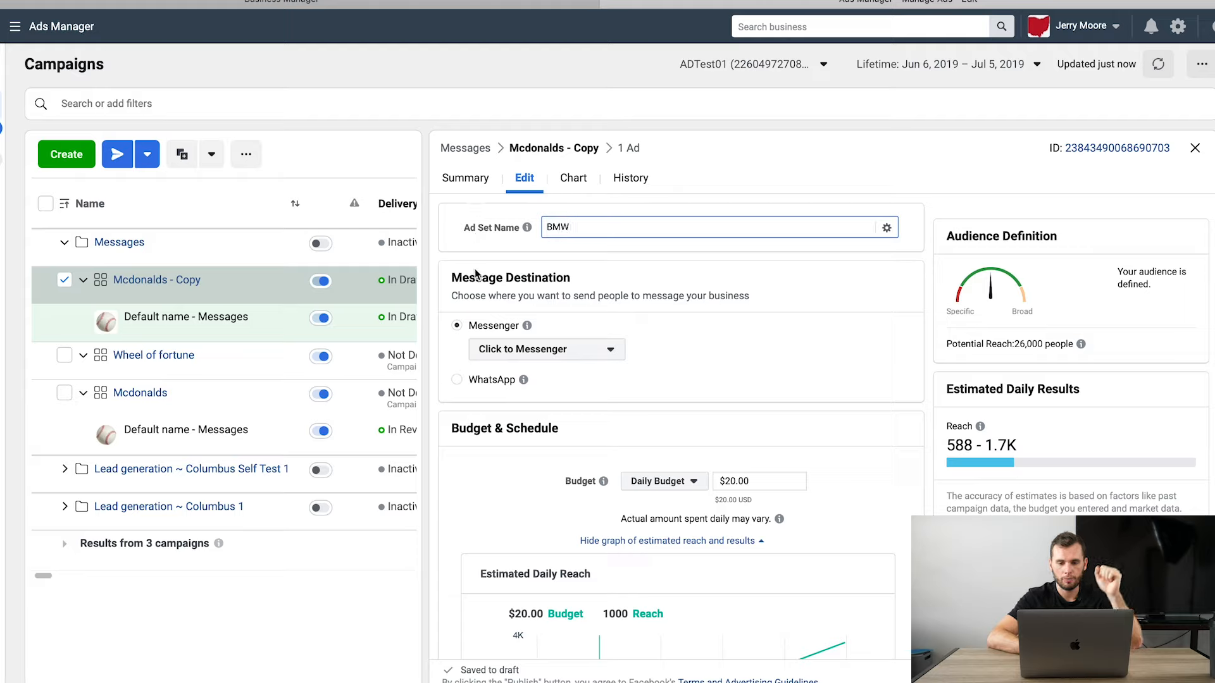
click(1178, 671)
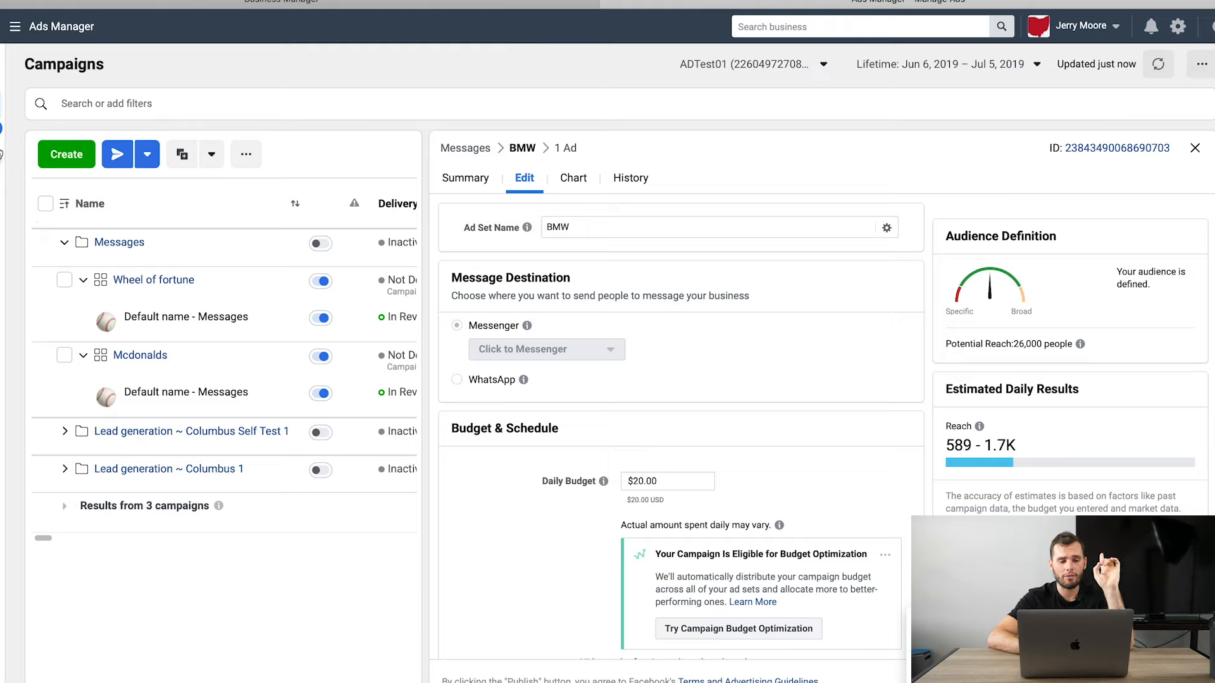
- View all ad sets, return to the campaign list, and open the Messages campaign's ad sets
click(17, 135)
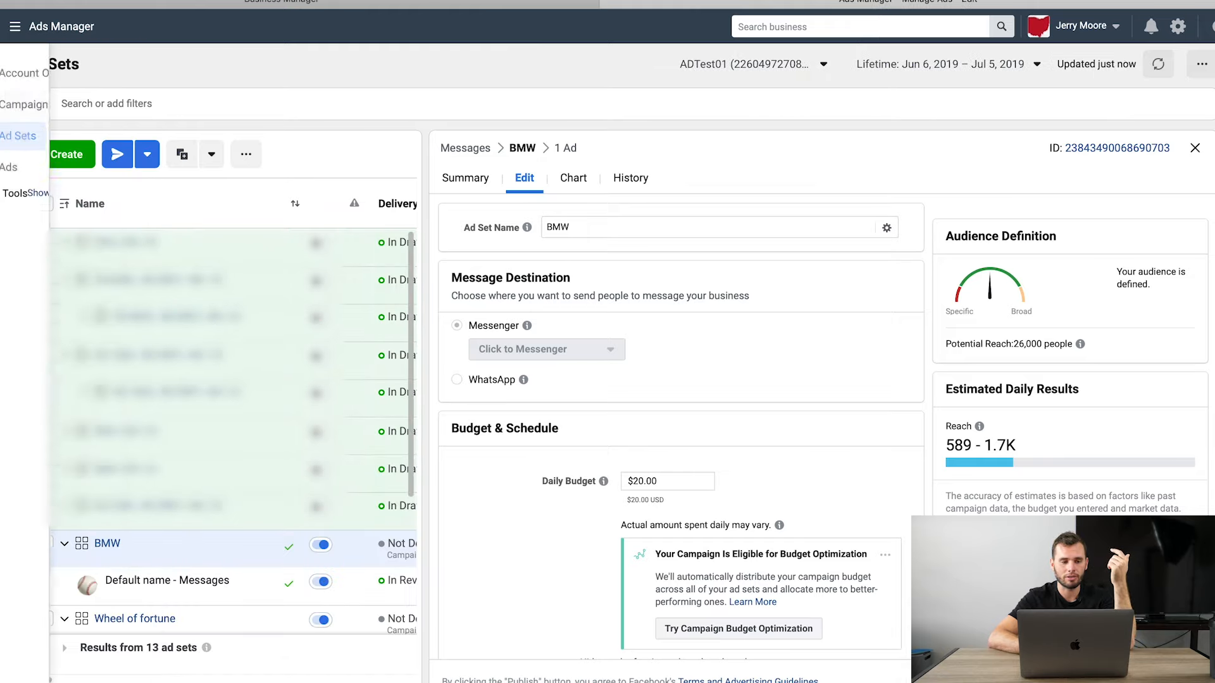
click(32, 104)
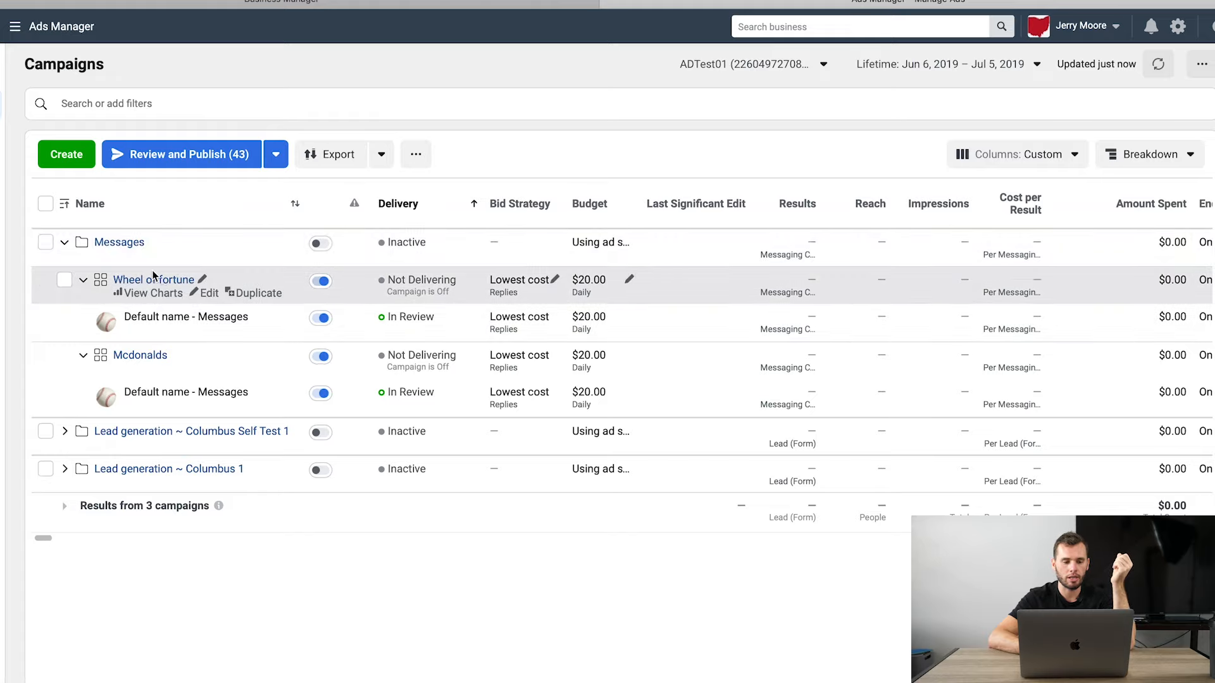
click(123, 246)
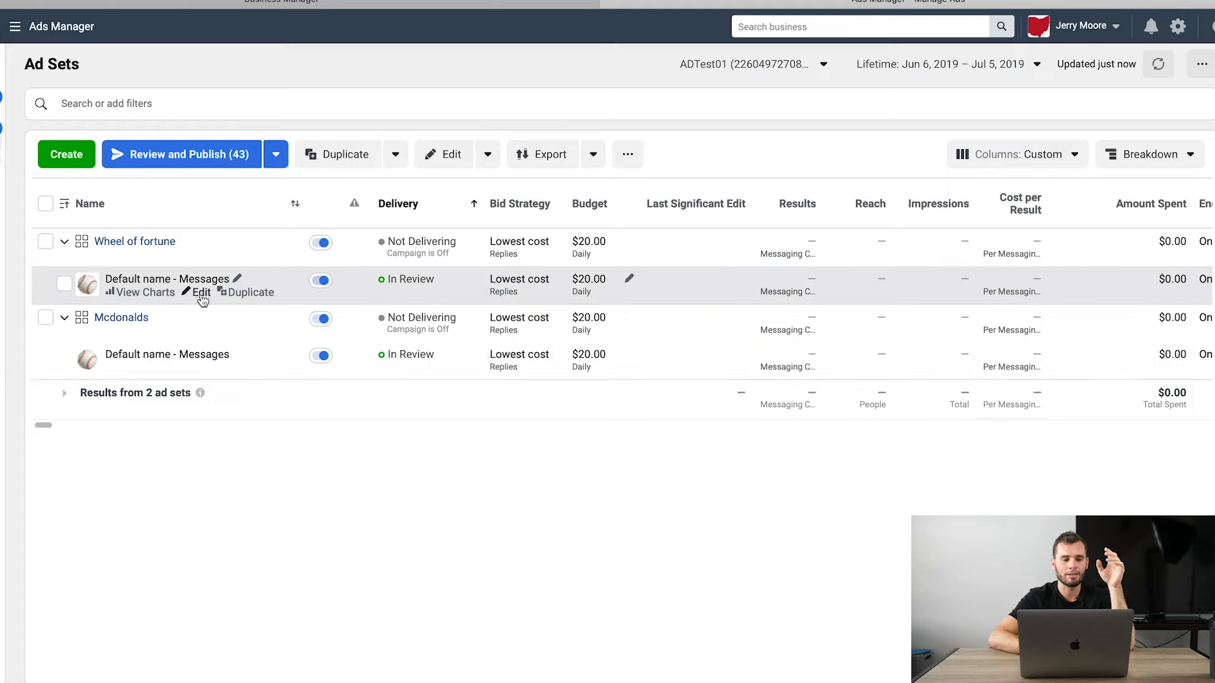
- Switch to Audience Insights and start a new audience from Everyone on Facebook
click(15, 32)
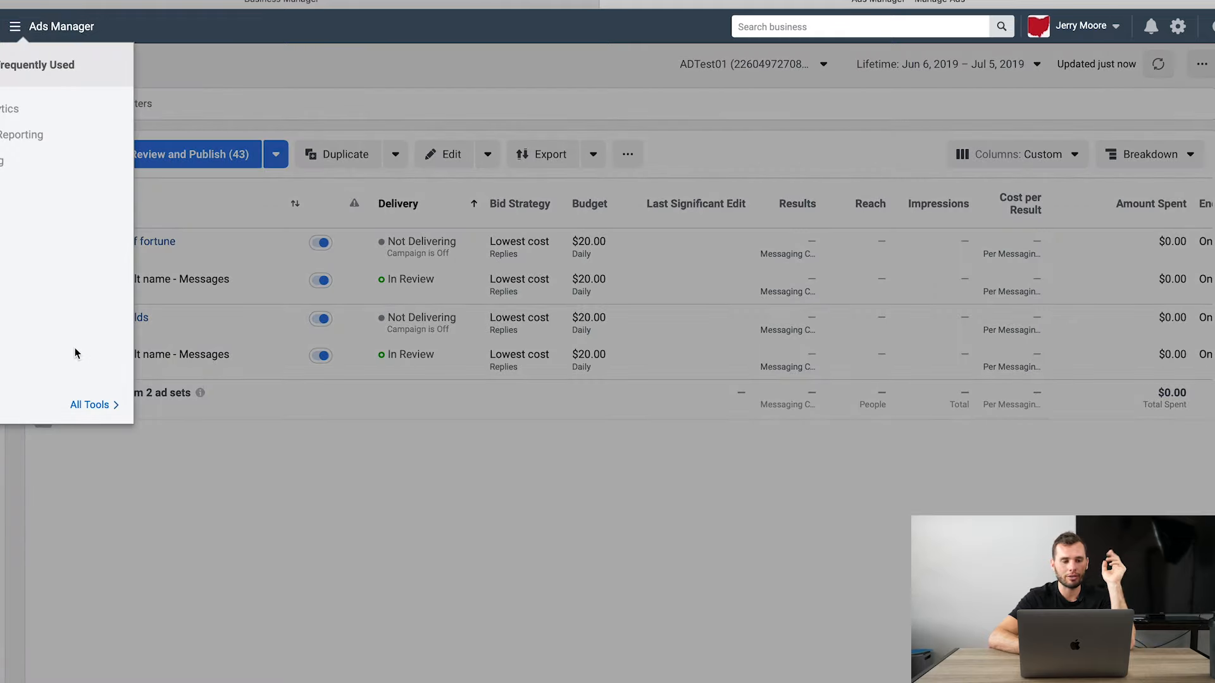
click(92, 404)
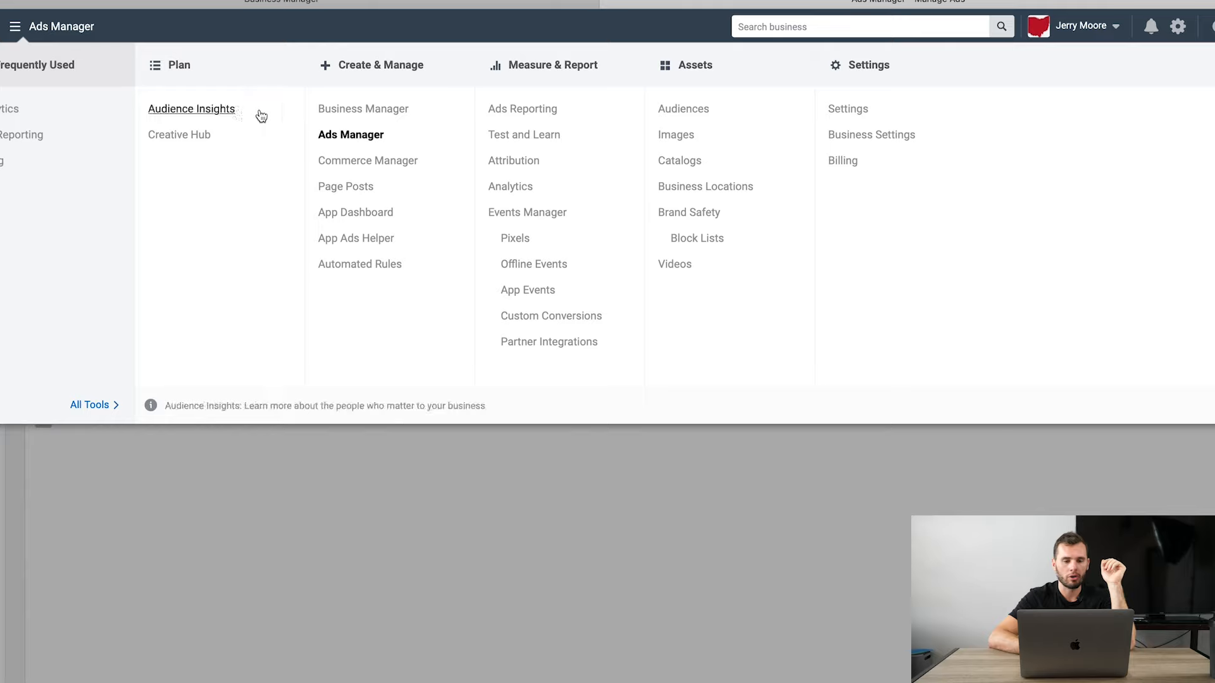
click(208, 110)
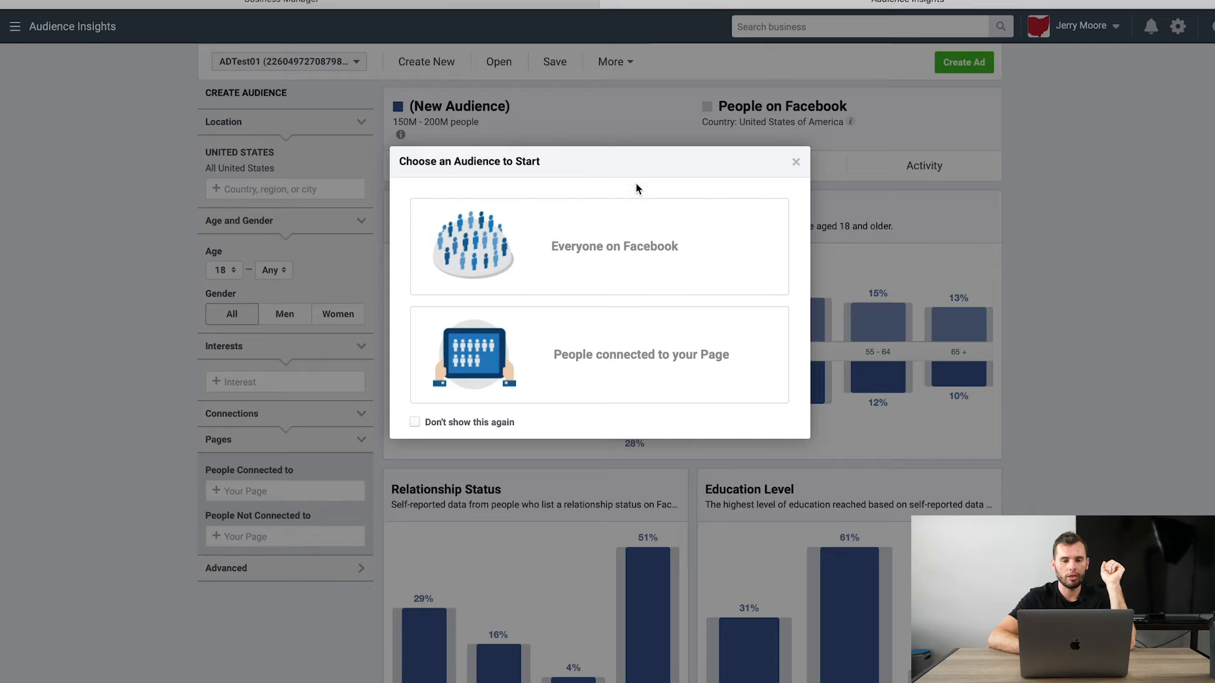
click(631, 232)
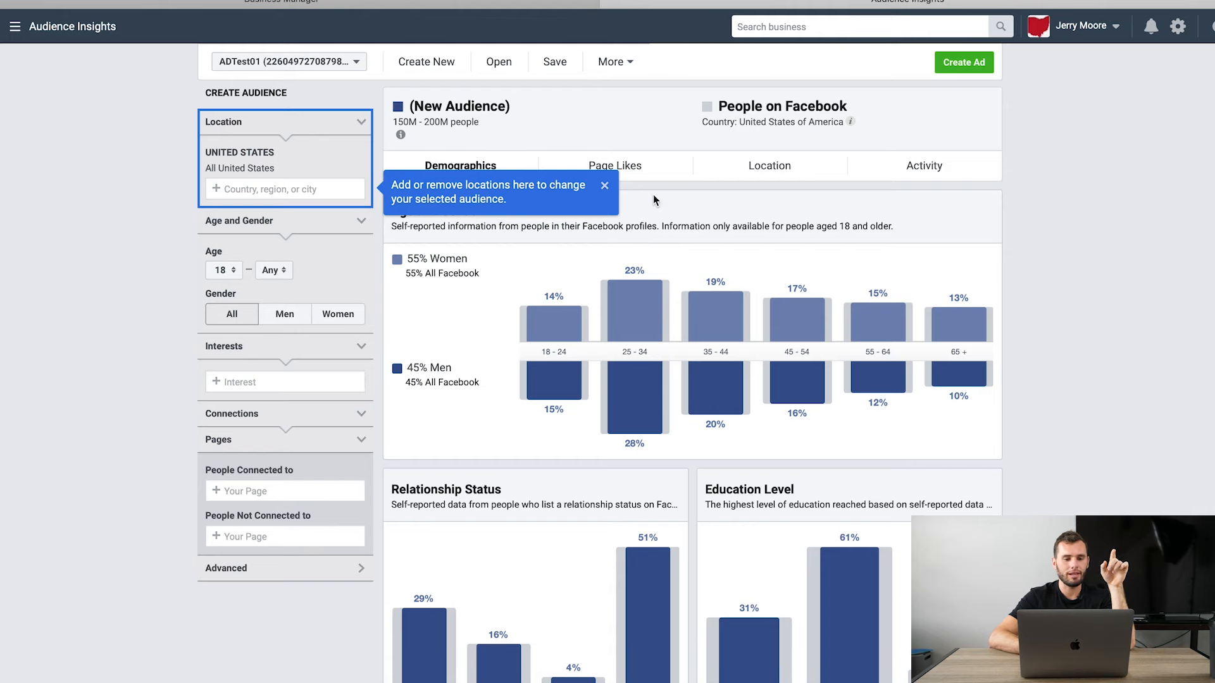
- Dismiss the location tip and narrow the new audience's location to Columbus, Ohio
click(605, 187)
mouse_move(875, 282)
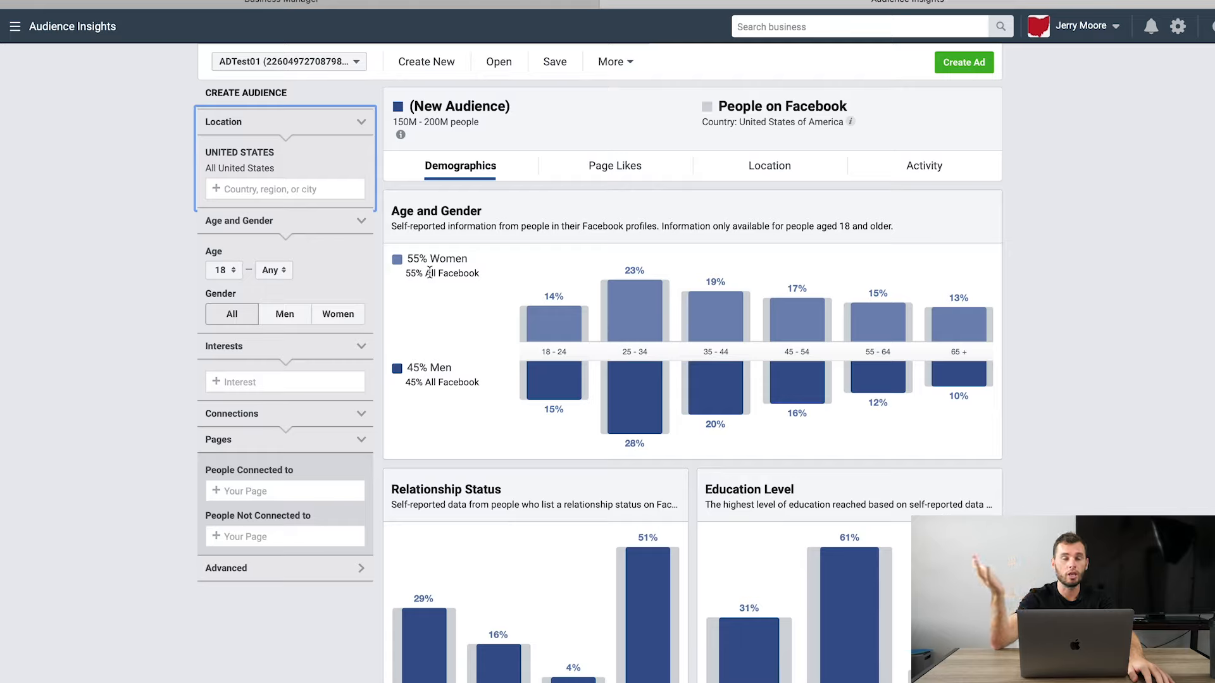
click(284, 191)
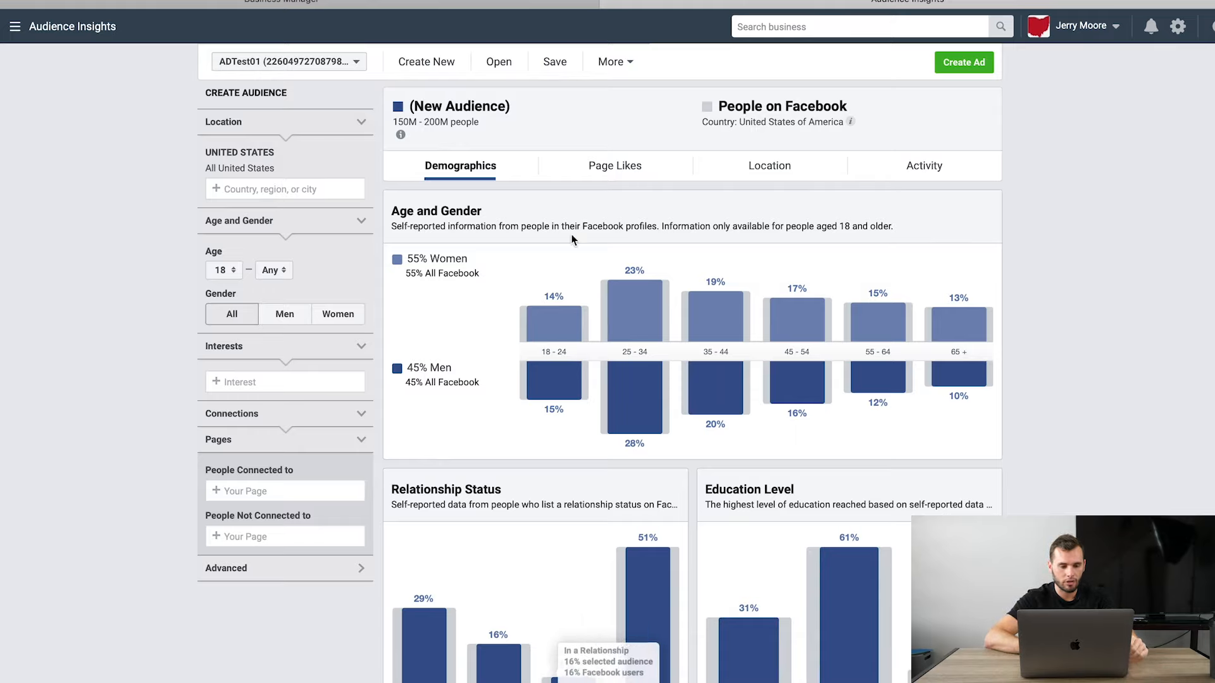
mouse_move(766, 389)
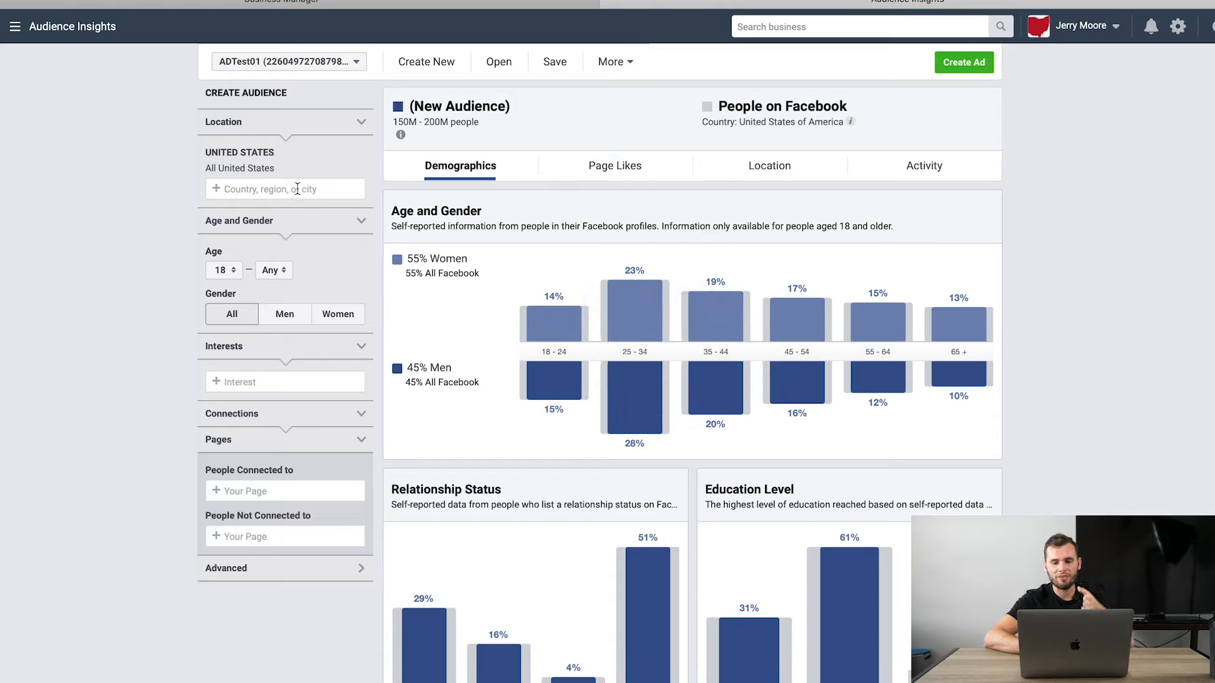
text(Colum)
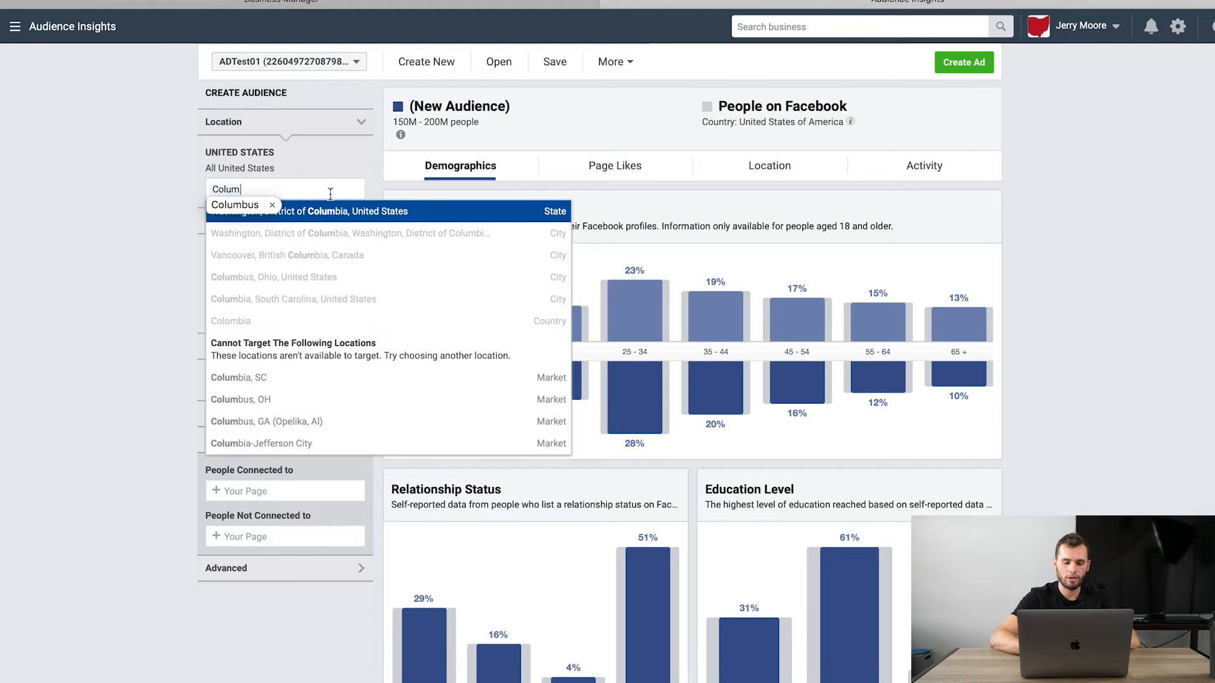
click(283, 286)
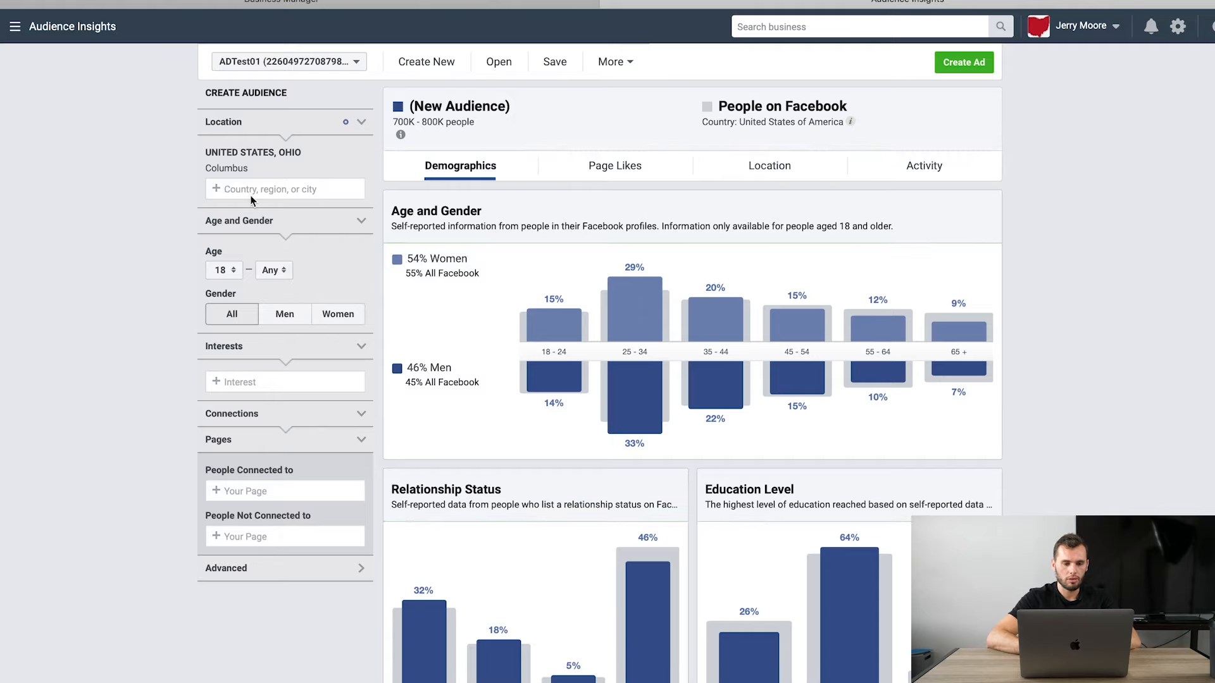
- Set the audience's age range to 44 through 65+
click(237, 271)
scroll(225, 376, down, 4)
scroll(226, 376, up, 4)
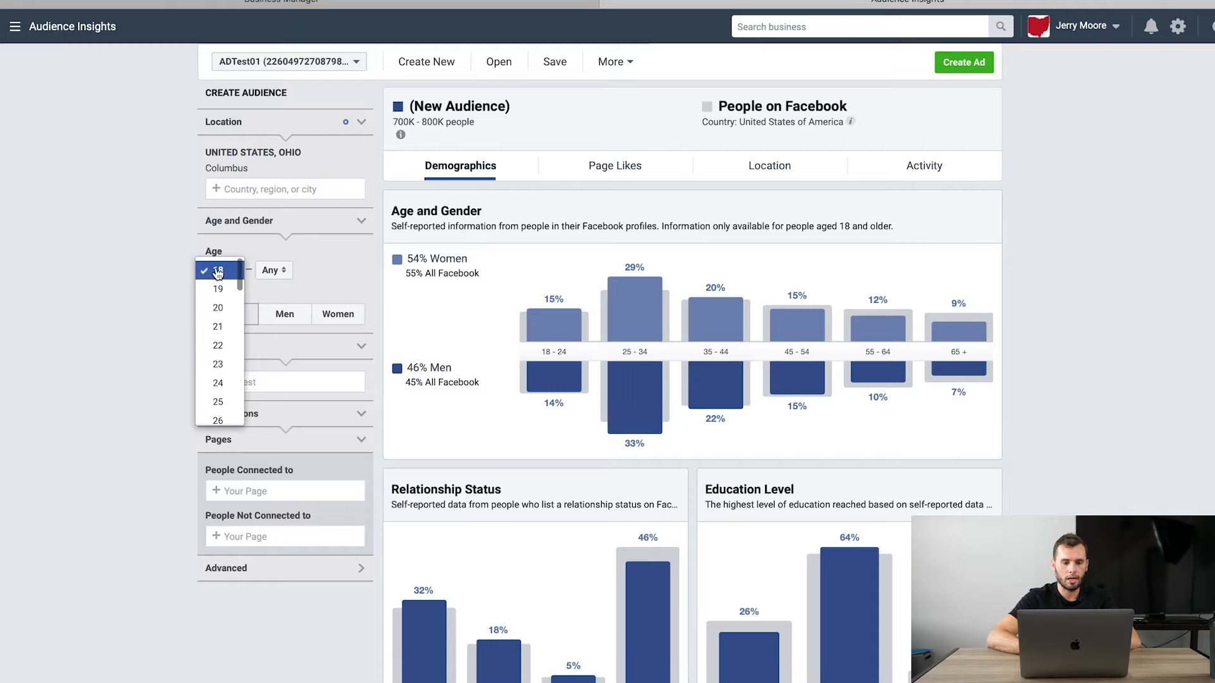
scroll(215, 392, down, 7)
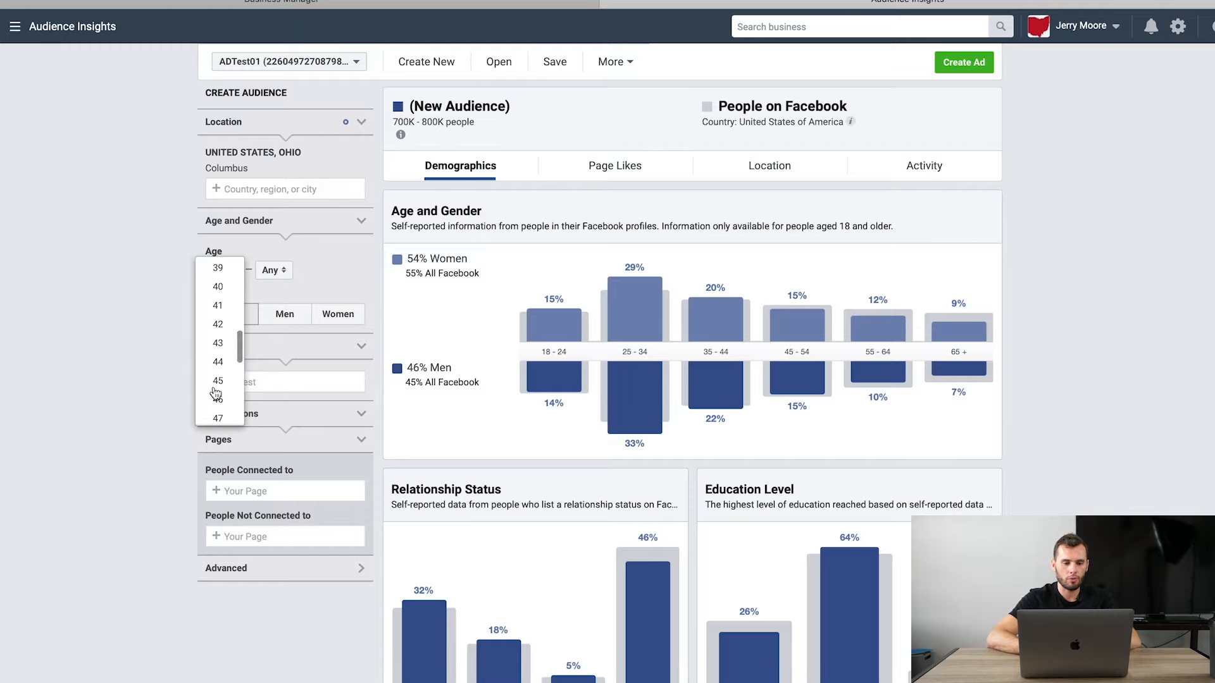
click(217, 362)
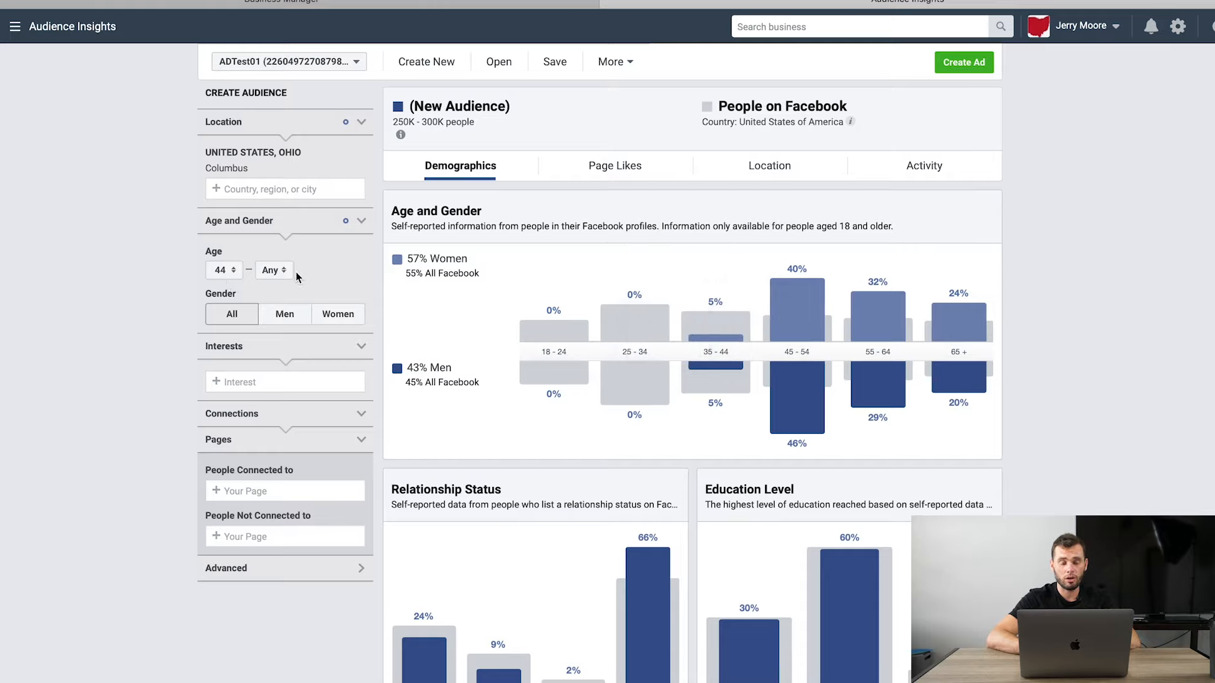
click(273, 270)
click(282, 347)
scroll(282, 354, down, 7)
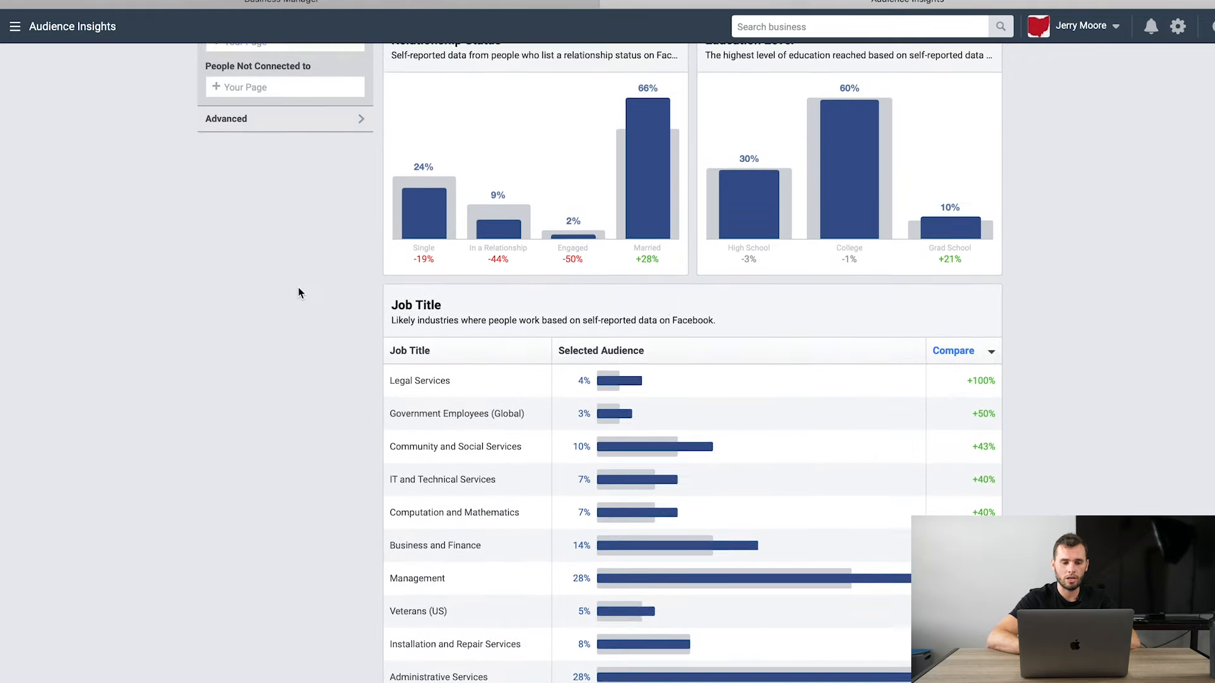
scroll(298, 289, up, 7)
click(276, 414)
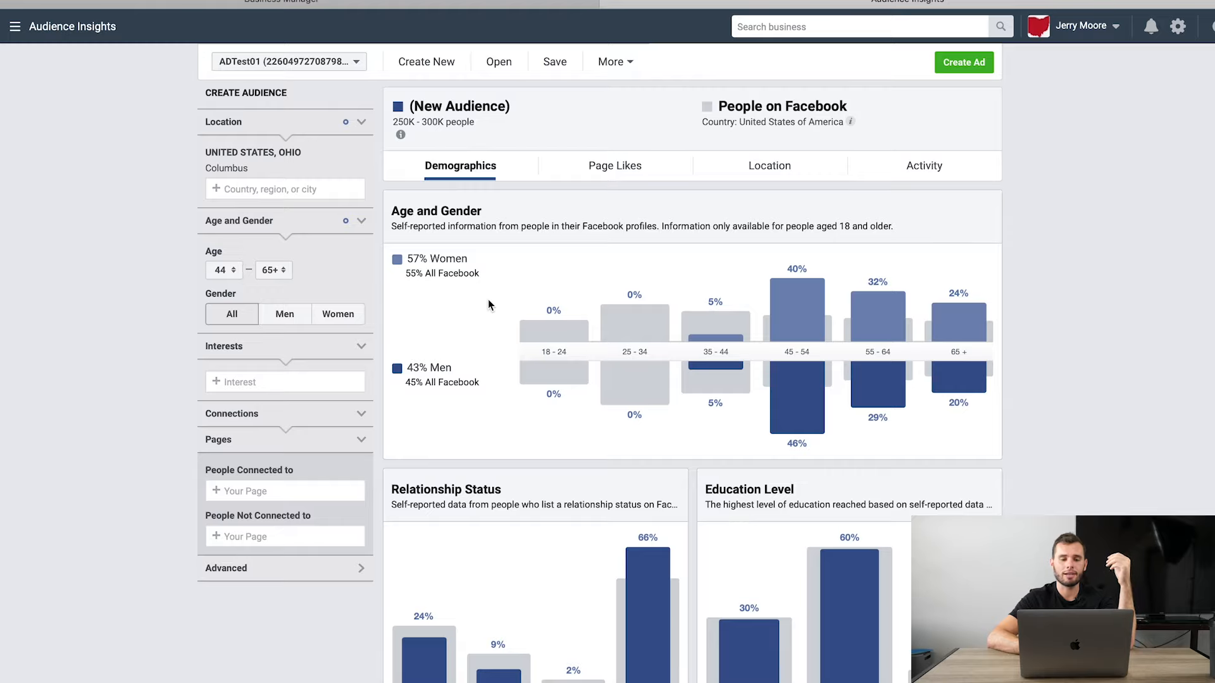
- Add McDonald's as an interest for the Columbus audience
mouse_move(539, 320)
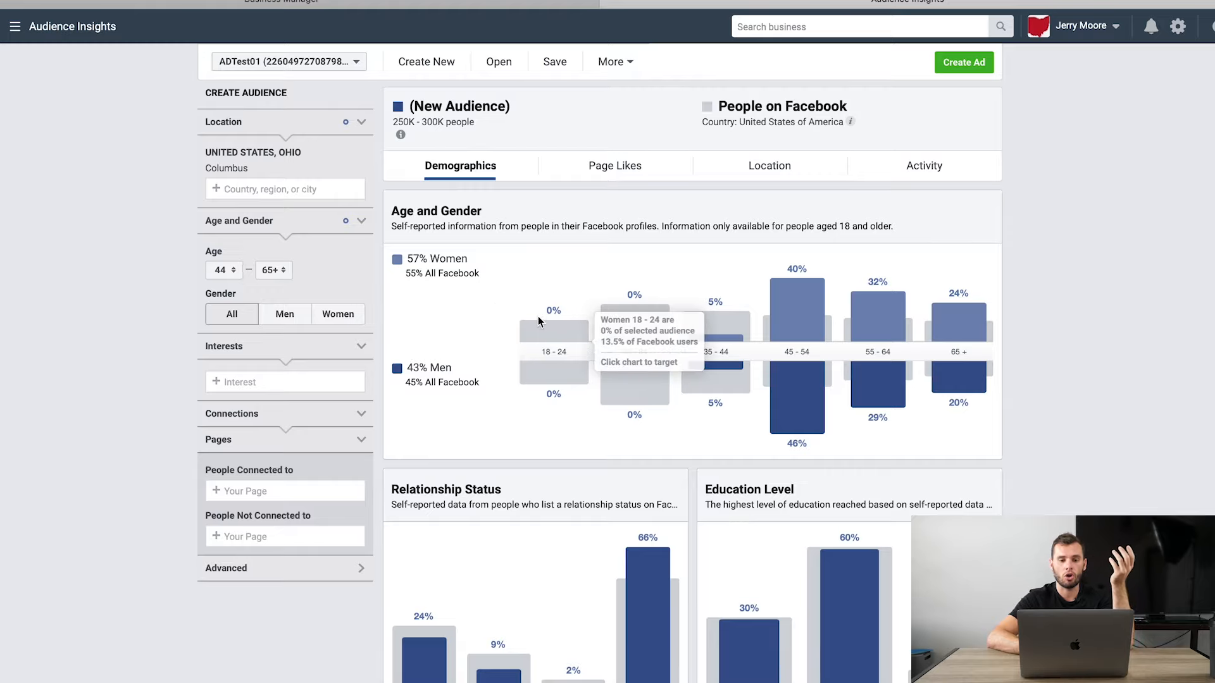
scroll(566, 342, down, 1)
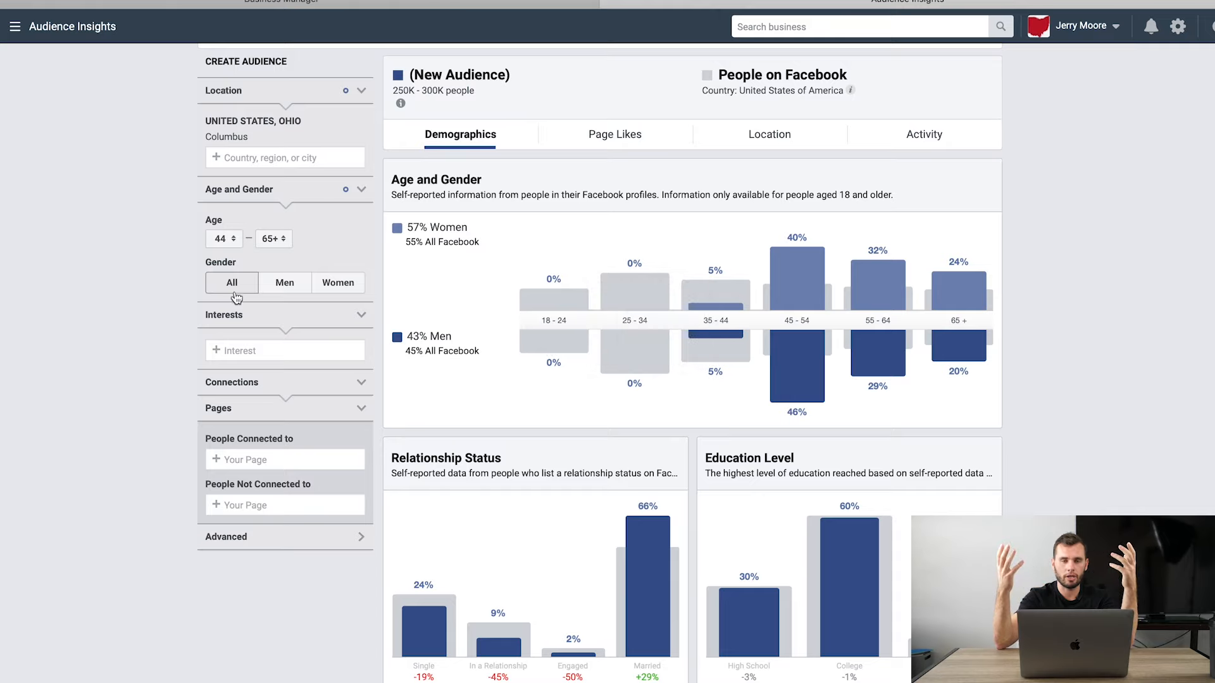
click(360, 315)
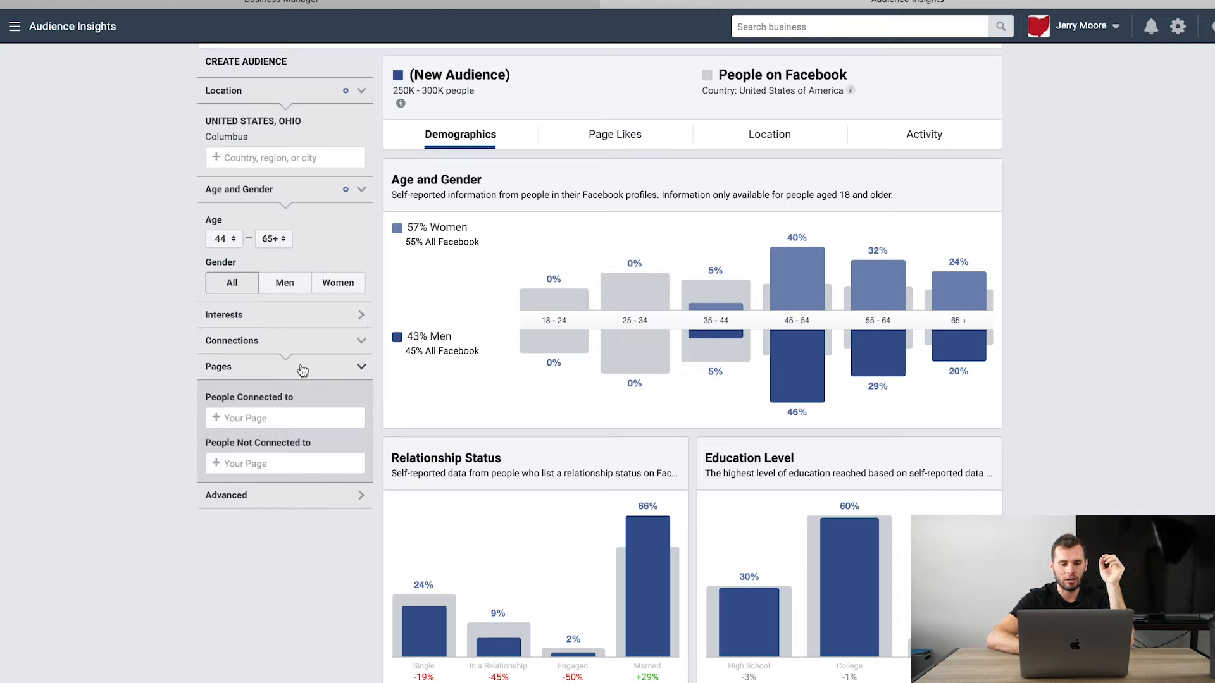
click(361, 315)
click(309, 352)
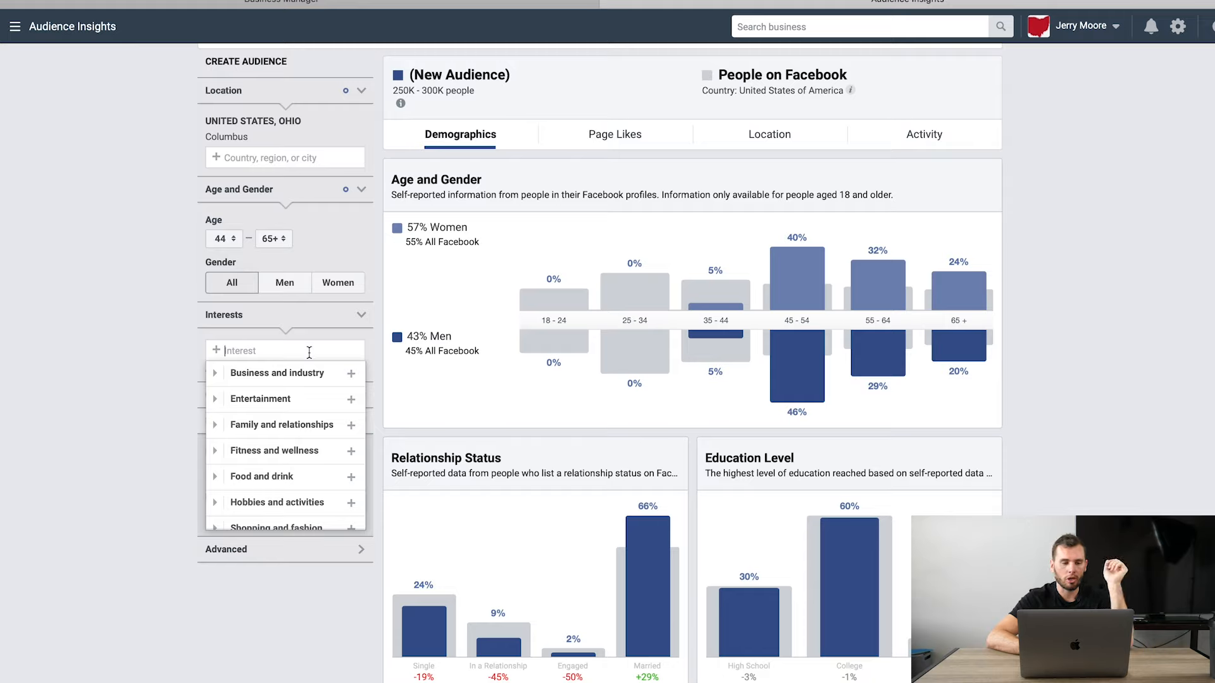
text(m)
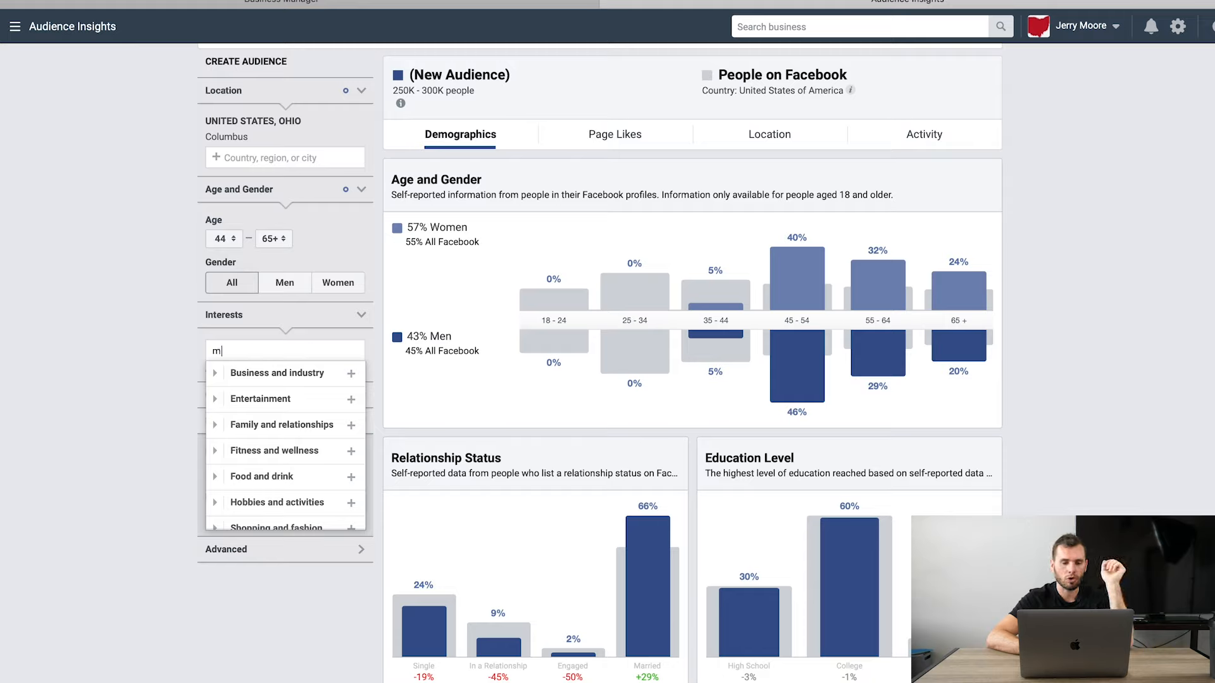
text(cdon)
click(266, 373)
click(105, 383)
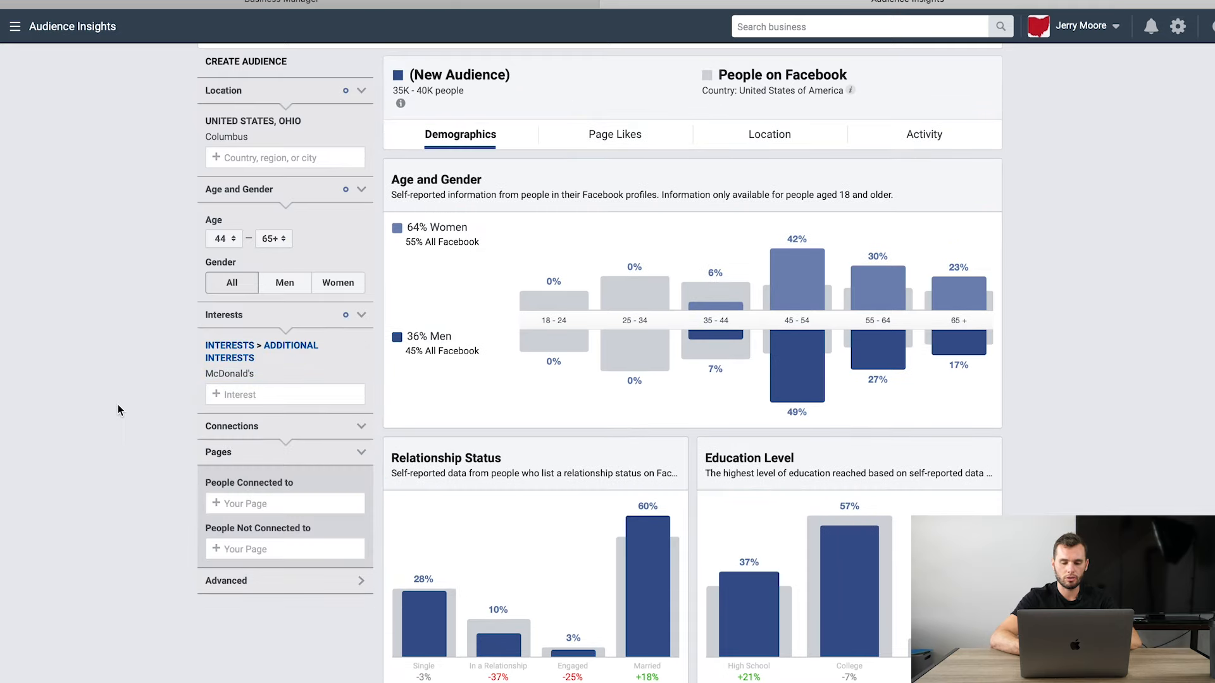
- Review the McDonald's audience's age and gender, relationship status, education level and job title charts
scroll(118, 410, down, 1)
mouse_move(287, 340)
scroll(428, 387, down, 2)
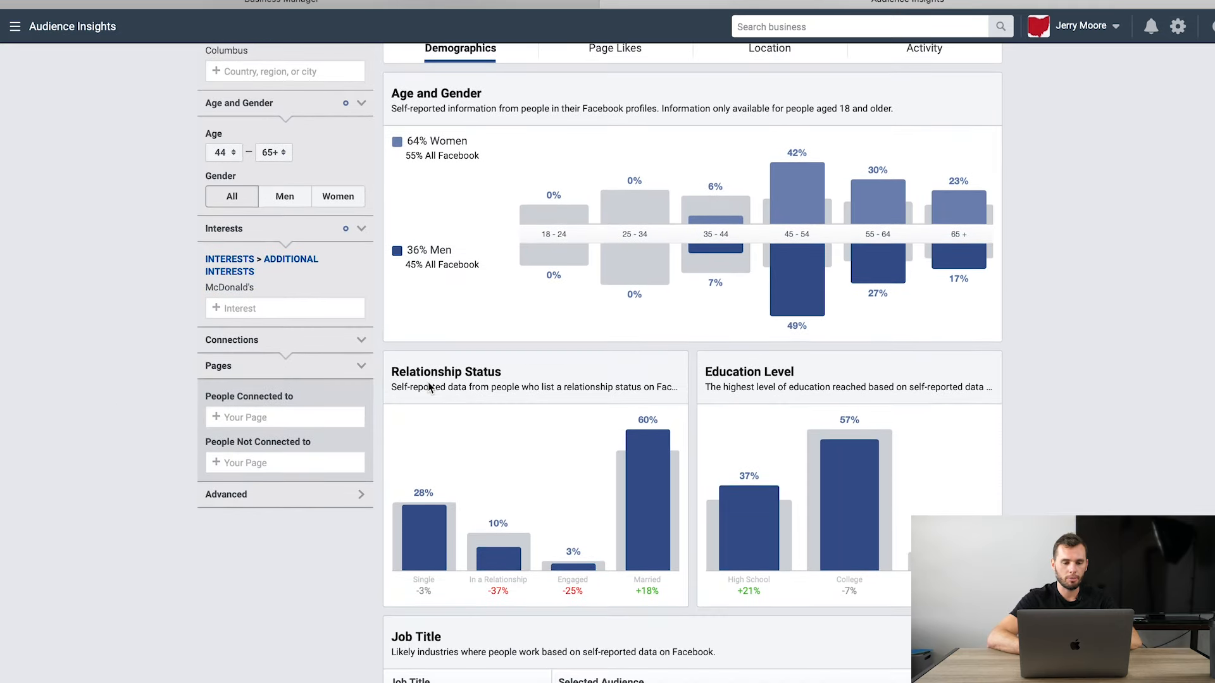
scroll(534, 377, down, 1)
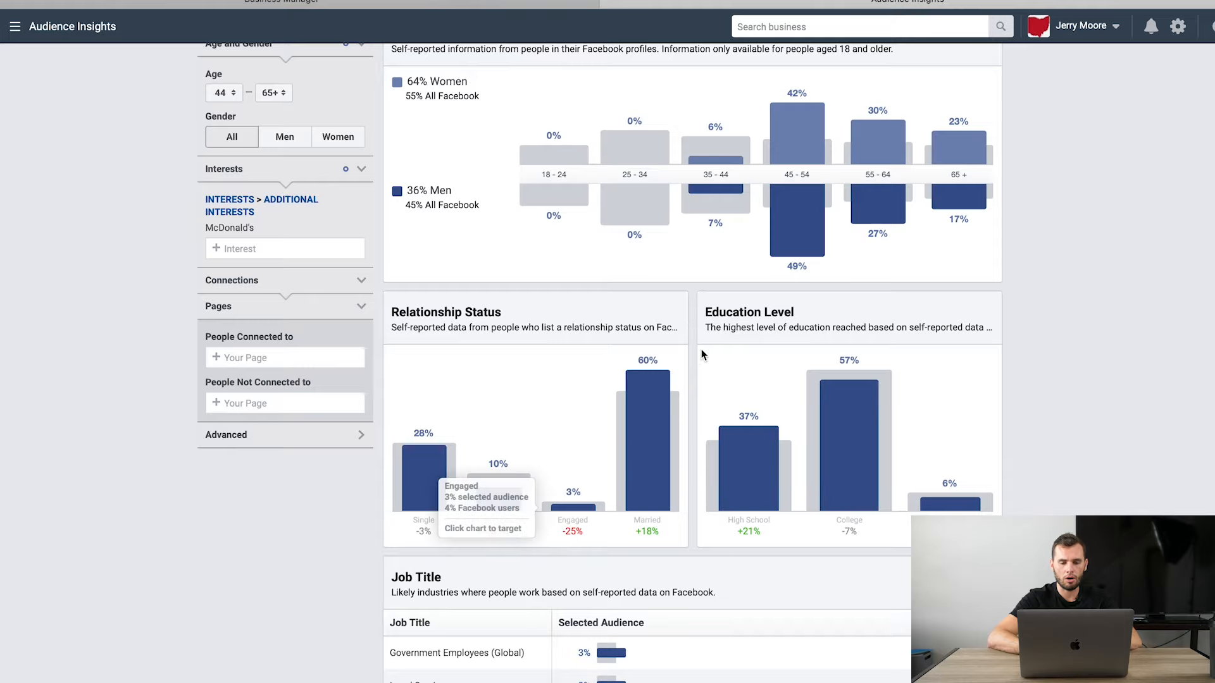
scroll(744, 334, down, 5)
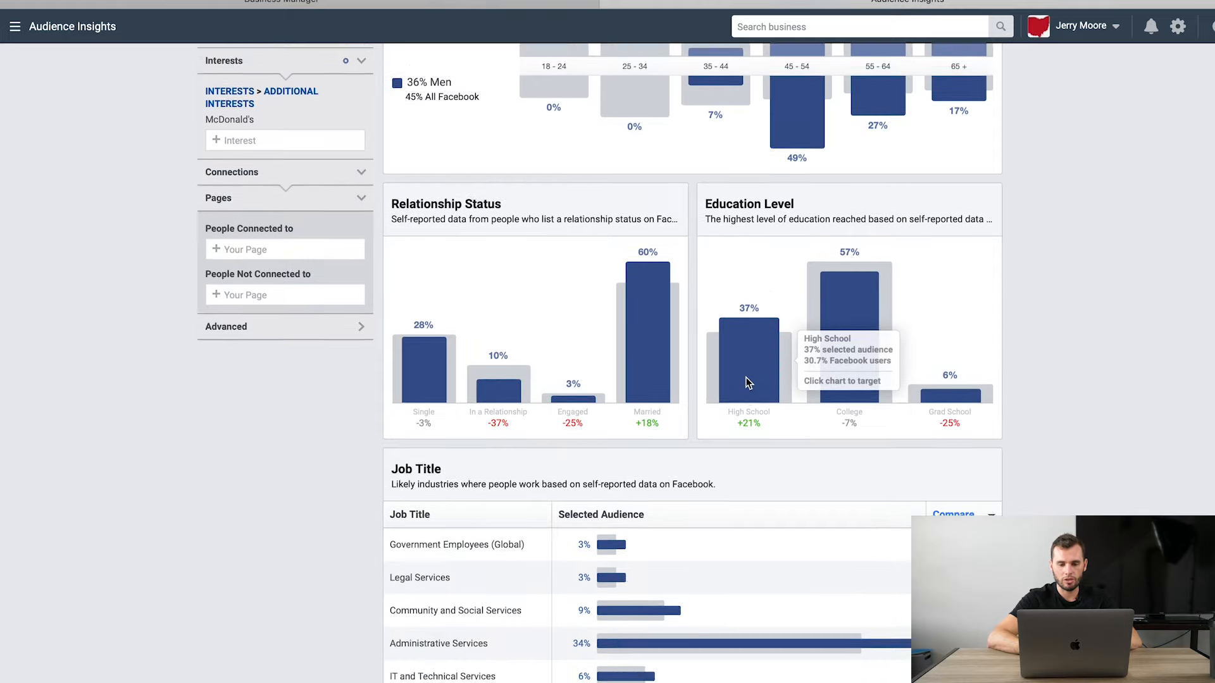
scroll(520, 402, down, 2)
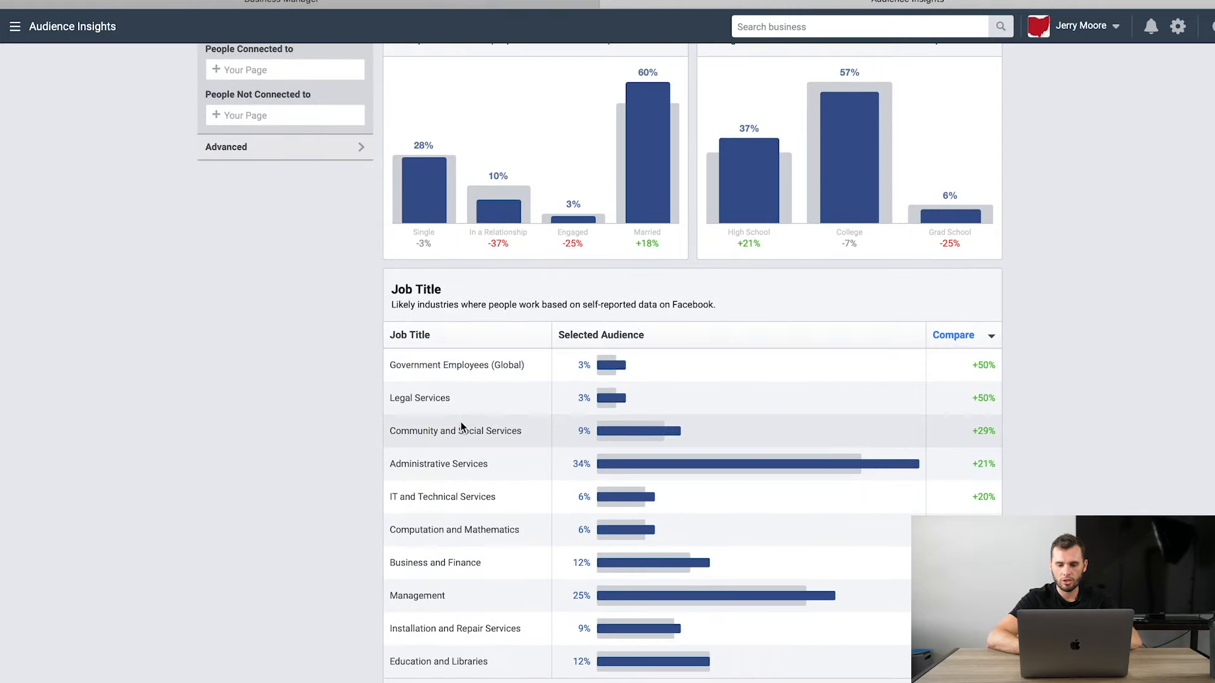
scroll(462, 544, up, 8)
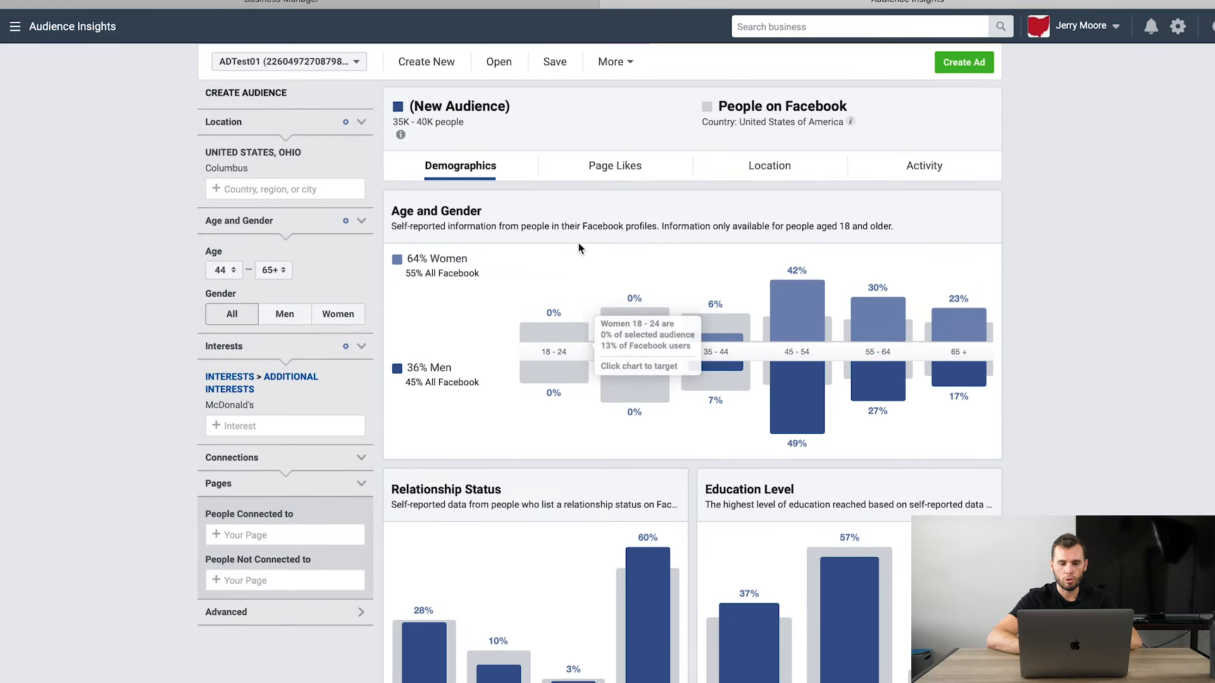
- Examine the McDonald's audience's page likes, including top categories and relevant pages, and check its location data
click(626, 167)
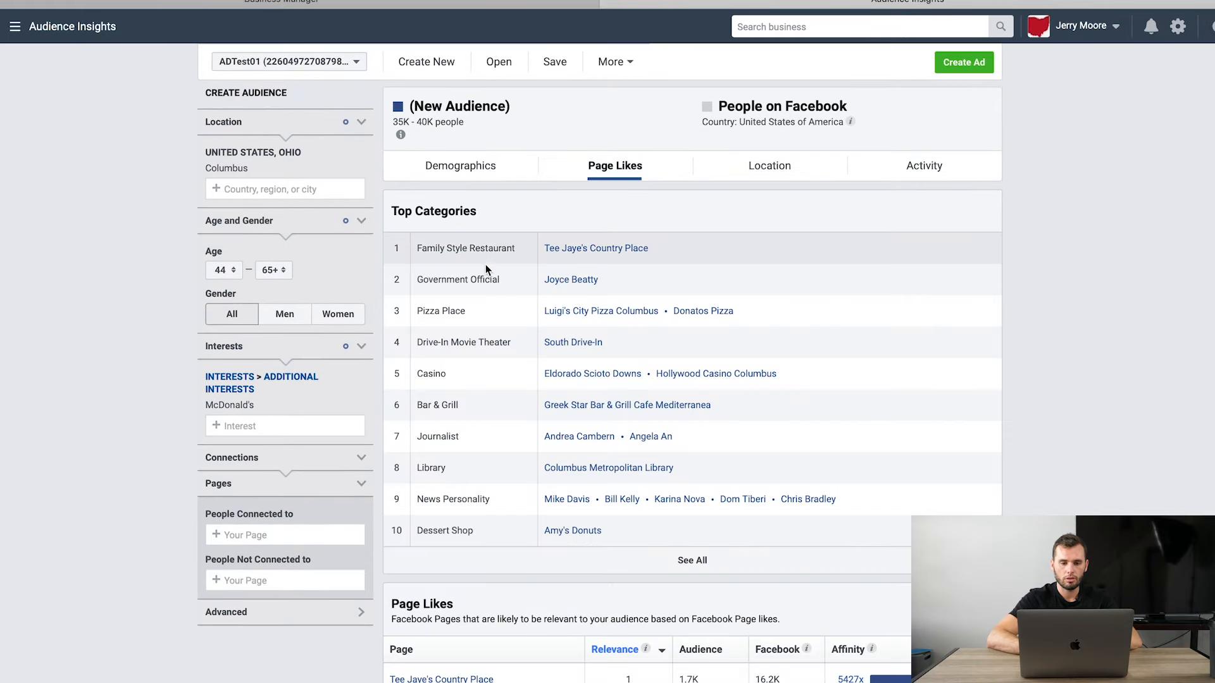
click(790, 172)
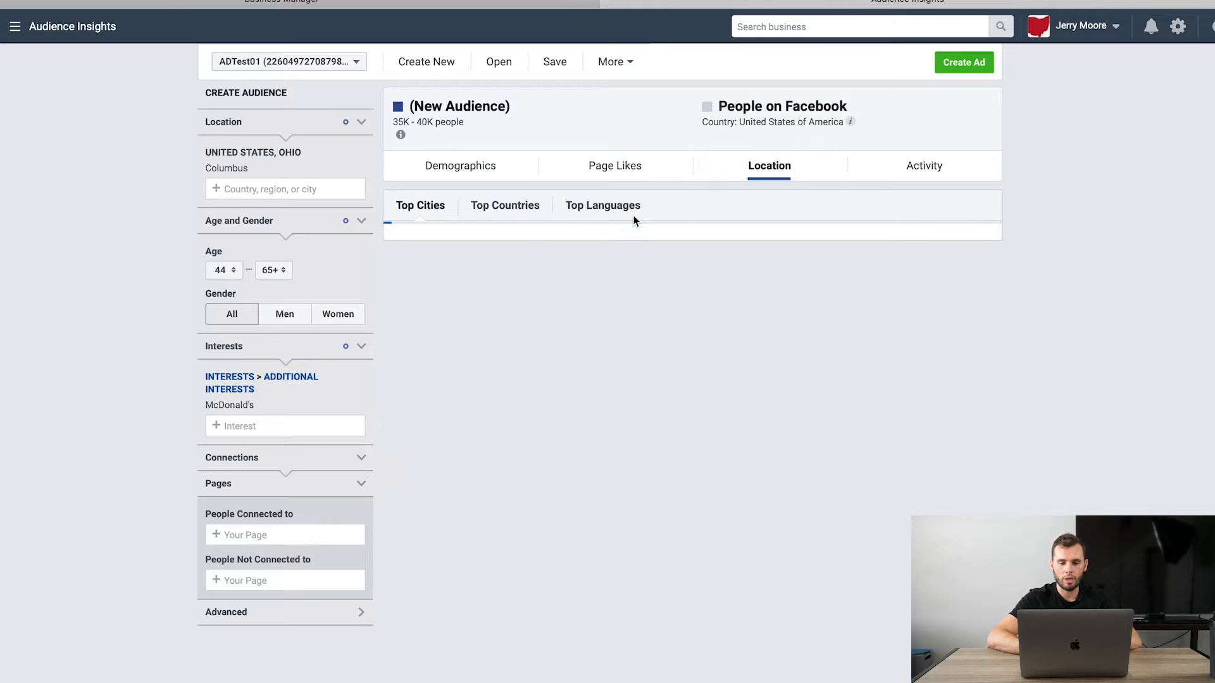
click(636, 175)
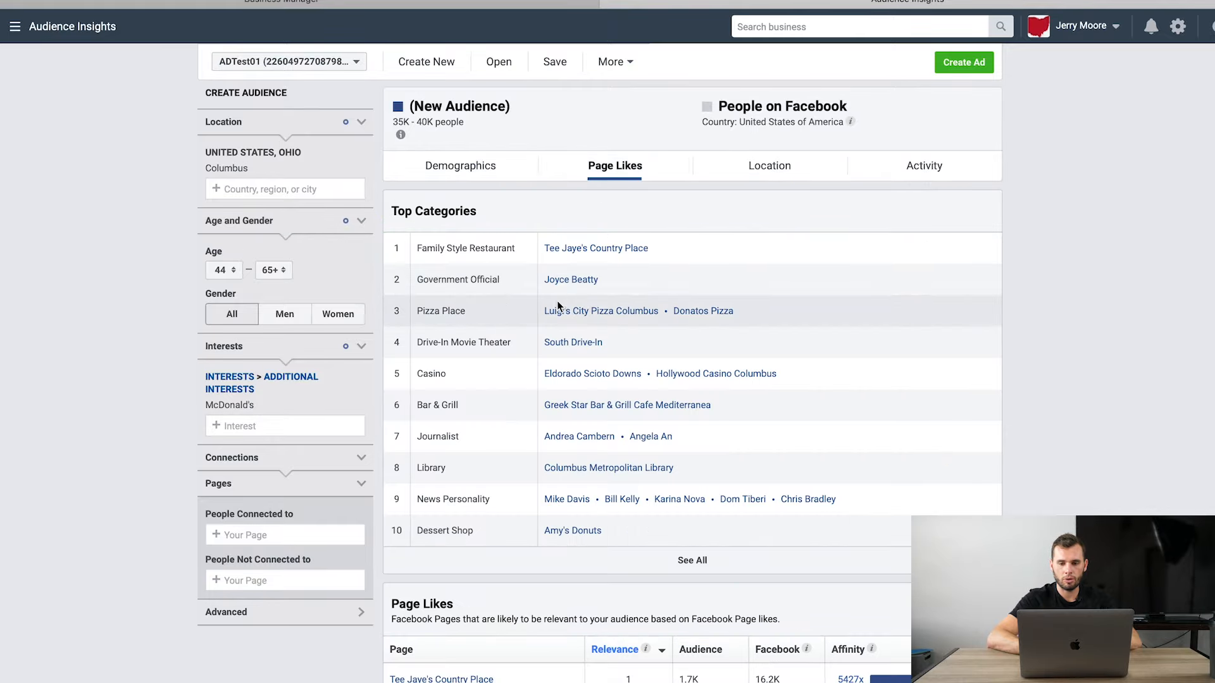
scroll(601, 384, down, 5)
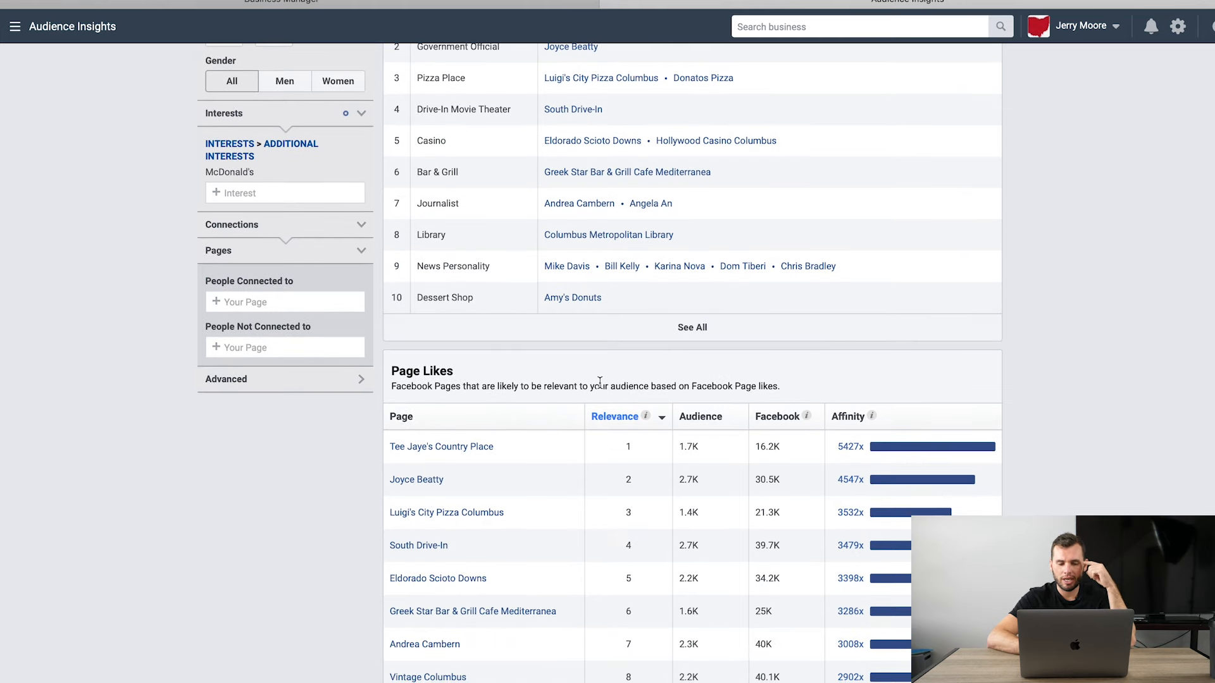
scroll(600, 382, up, 5)
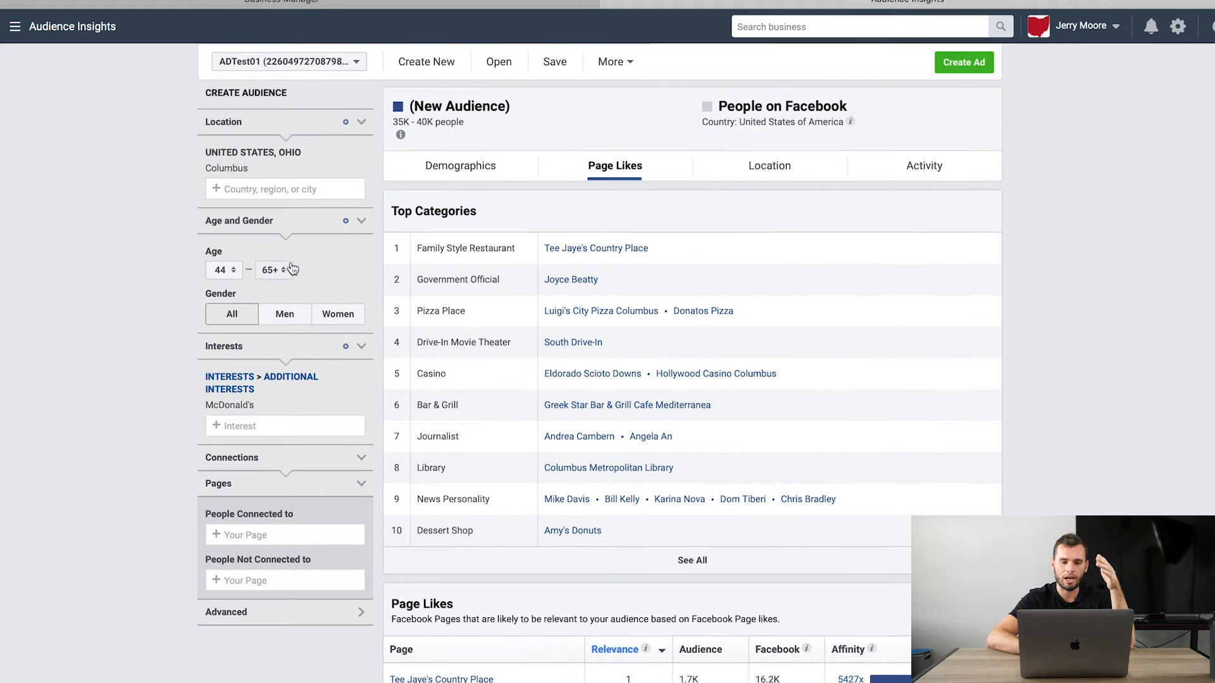
- Return to the McDonald's audience's demographics and compare its education levels and job titles with Facebook overall
click(500, 165)
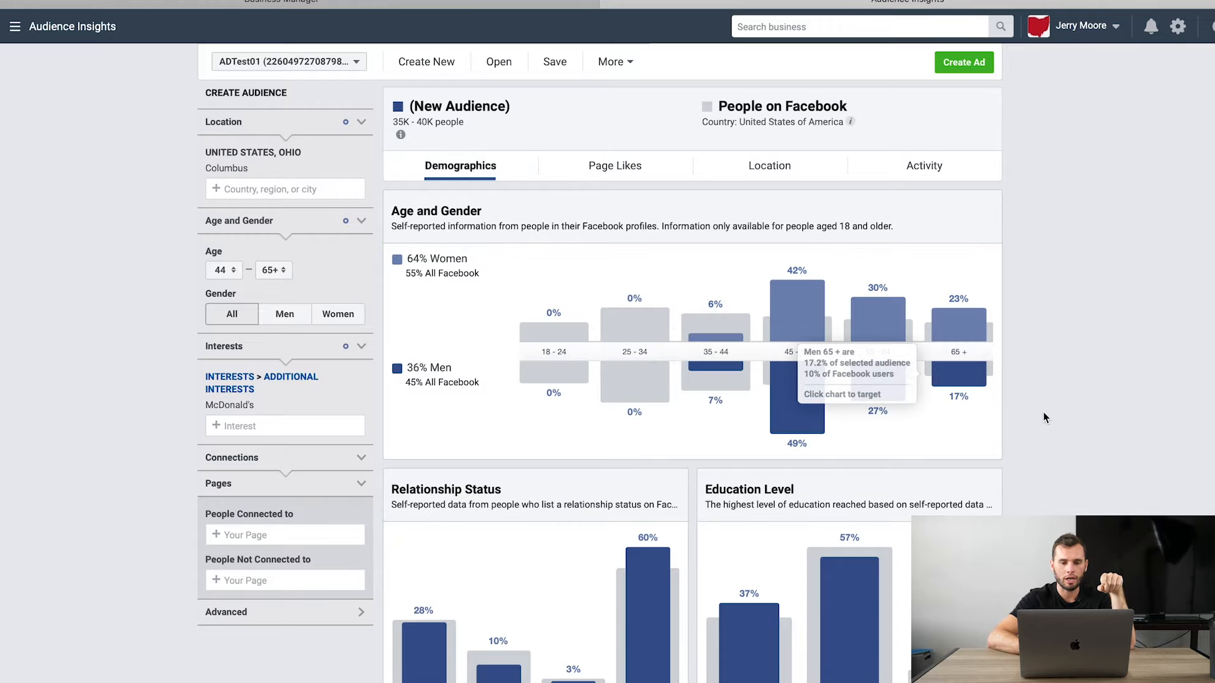
scroll(1044, 418, down, 2)
scroll(1044, 418, down, 2)
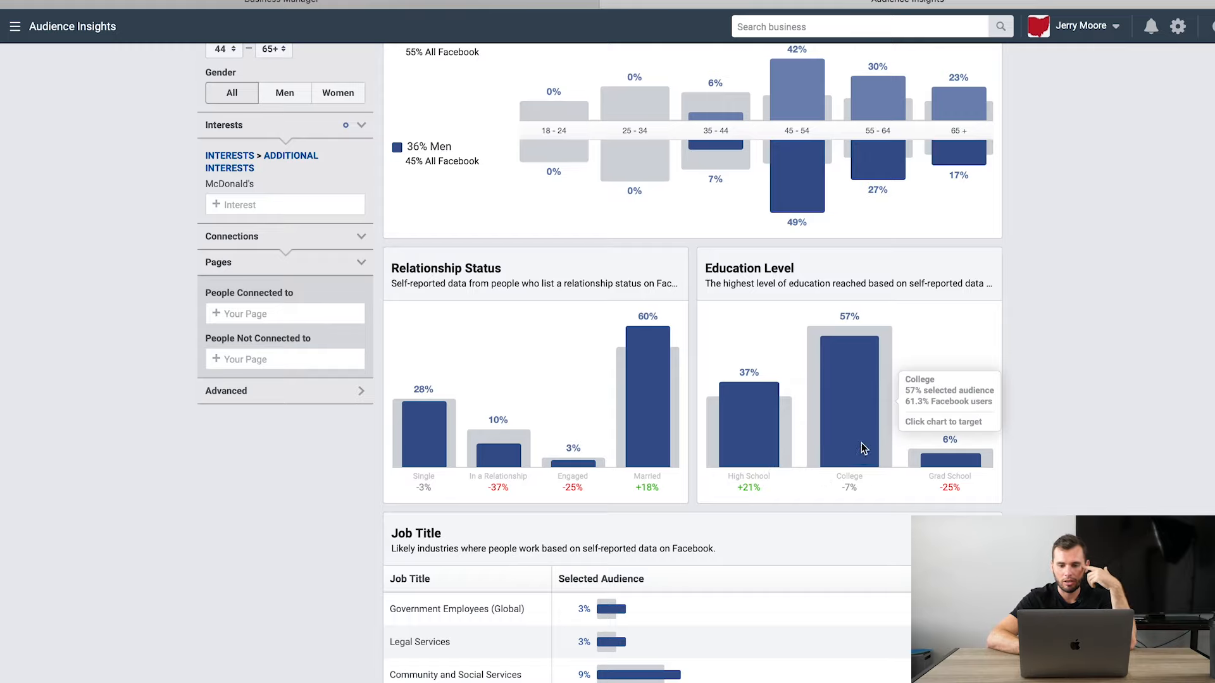
scroll(869, 486, down, 5)
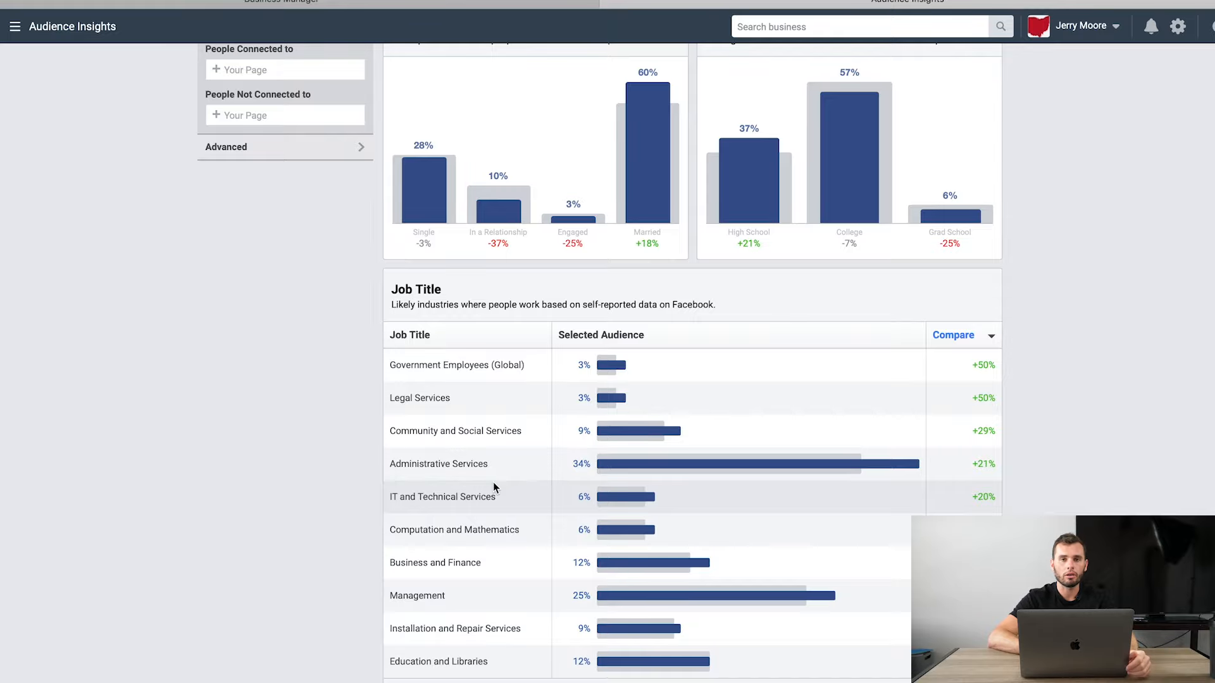
scroll(494, 486, up, 2)
scroll(493, 483, up, 5)
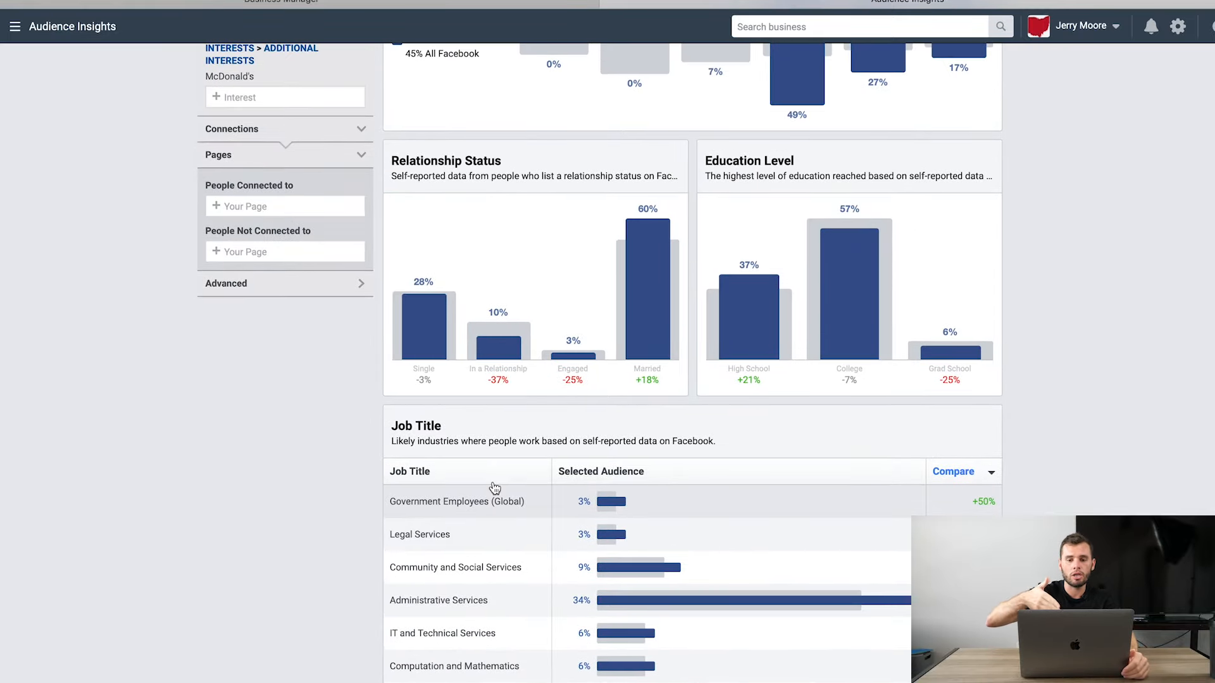
scroll(280, 285, up, 1)
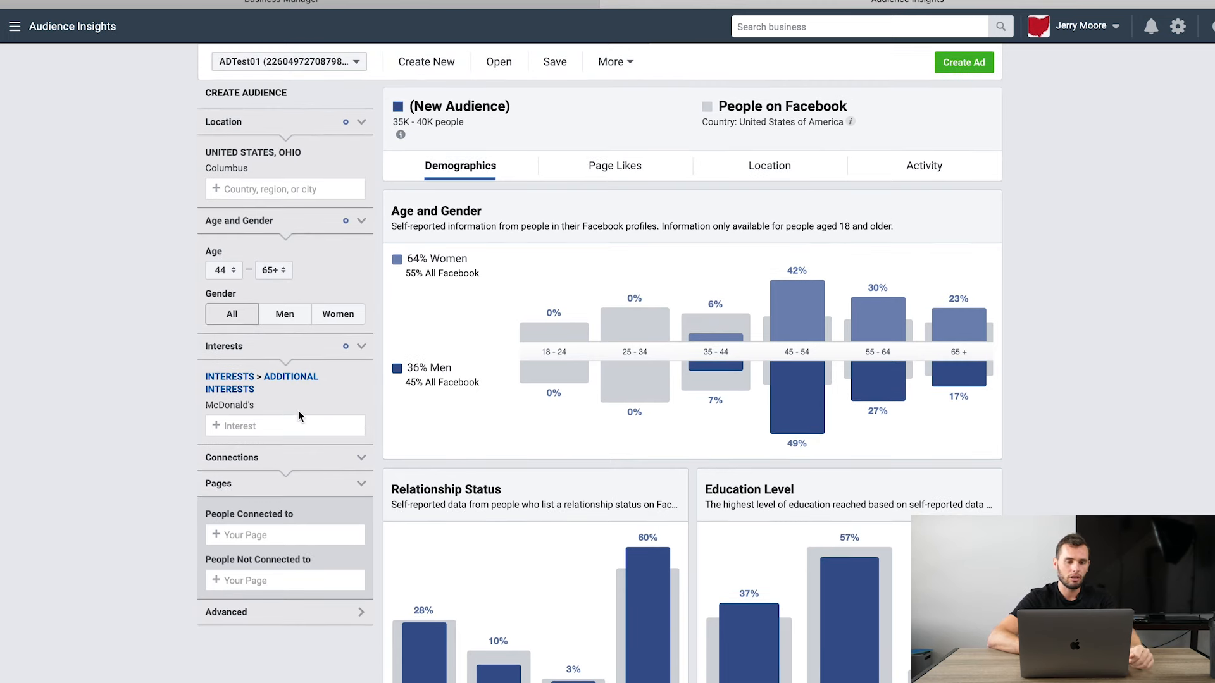
- Replace the McDonald's interest with Wheel of Fortune (U.S. game show) and review the audience's relationship status and education charts
click(361, 405)
click(296, 381)
text(wheel of)
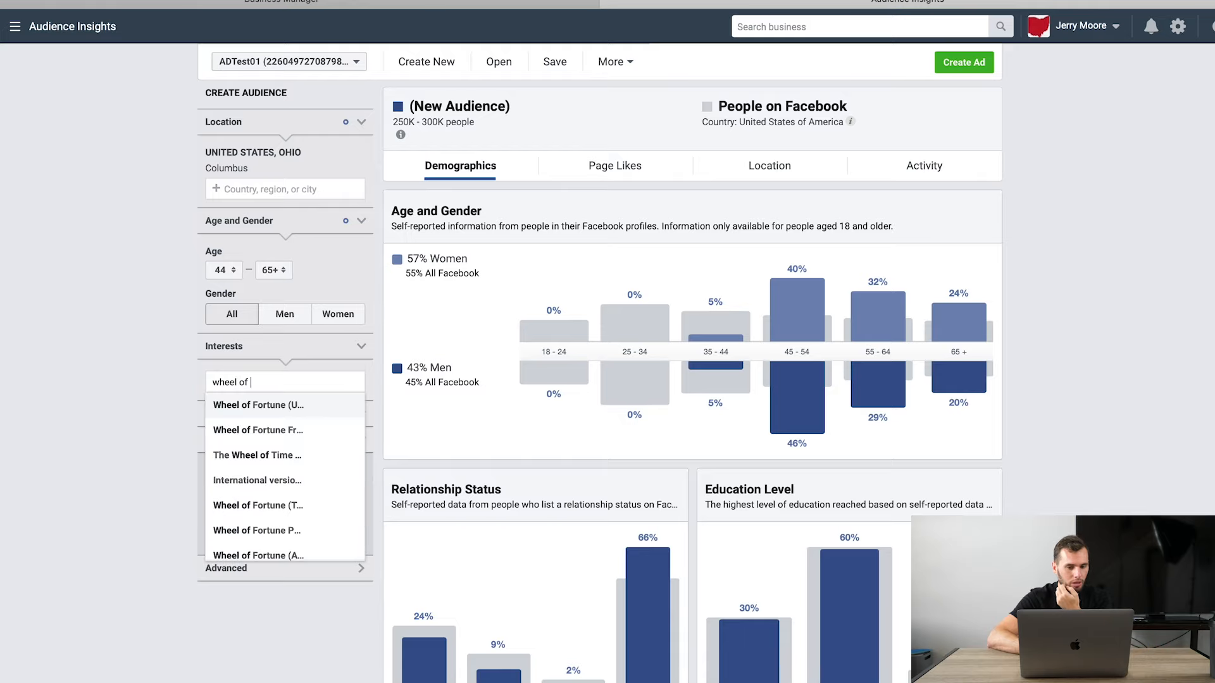
click(290, 405)
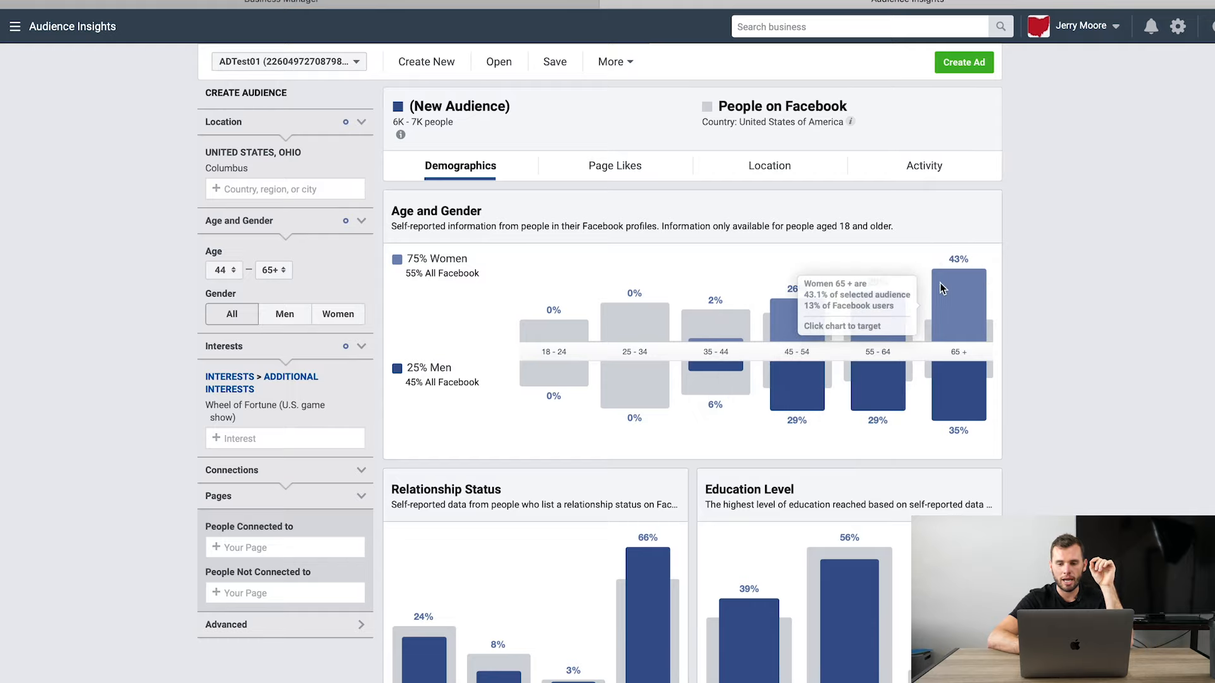
scroll(937, 354, down, 3)
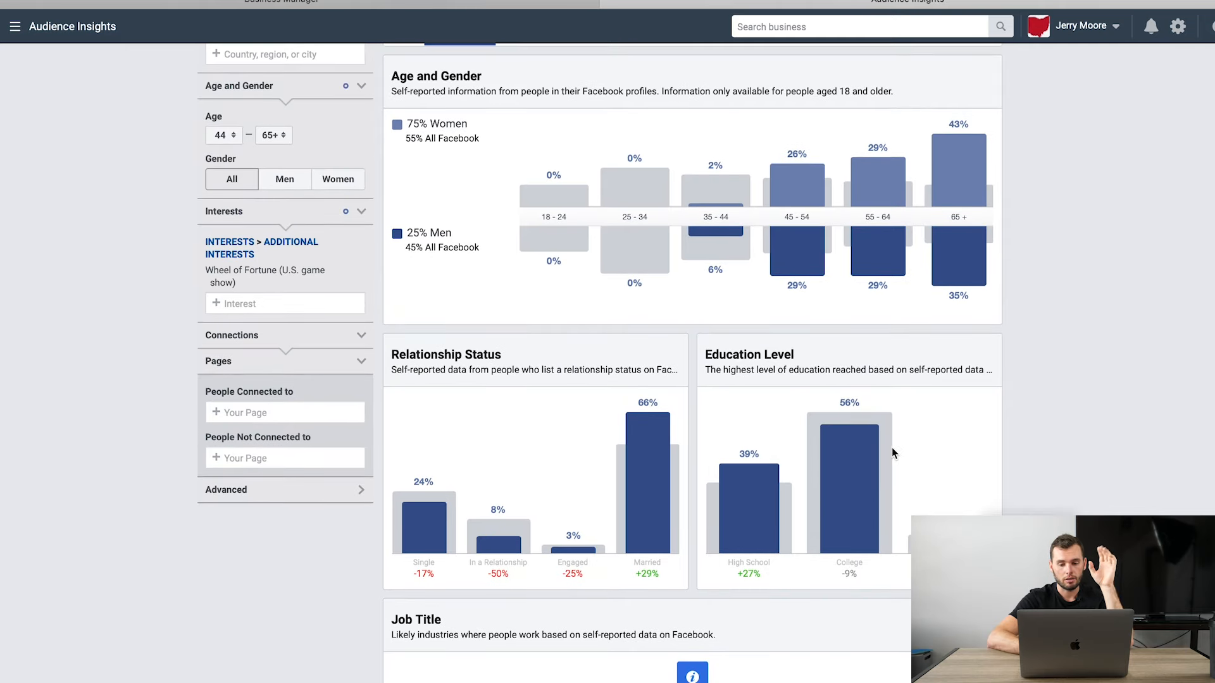
mouse_move(695, 671)
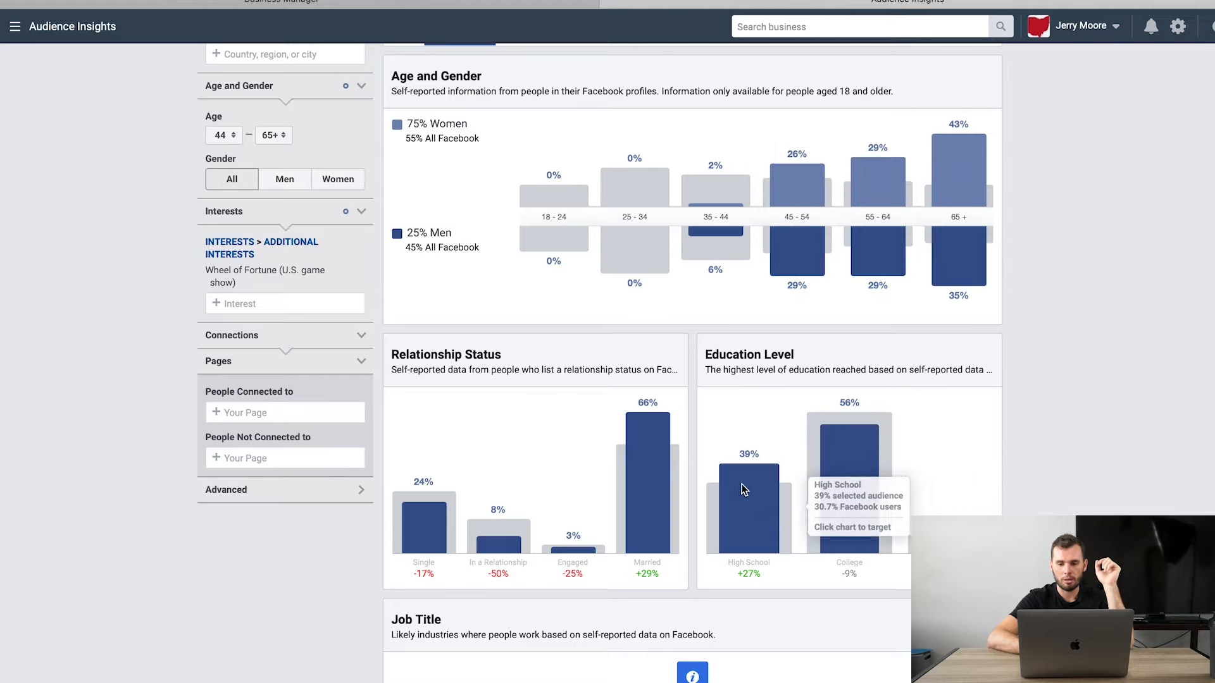
- Open the Wheel of Fortune audience's page likes and review its top categories, from family style restaurants to shopping malls
scroll(661, 465, up, 3)
click(630, 167)
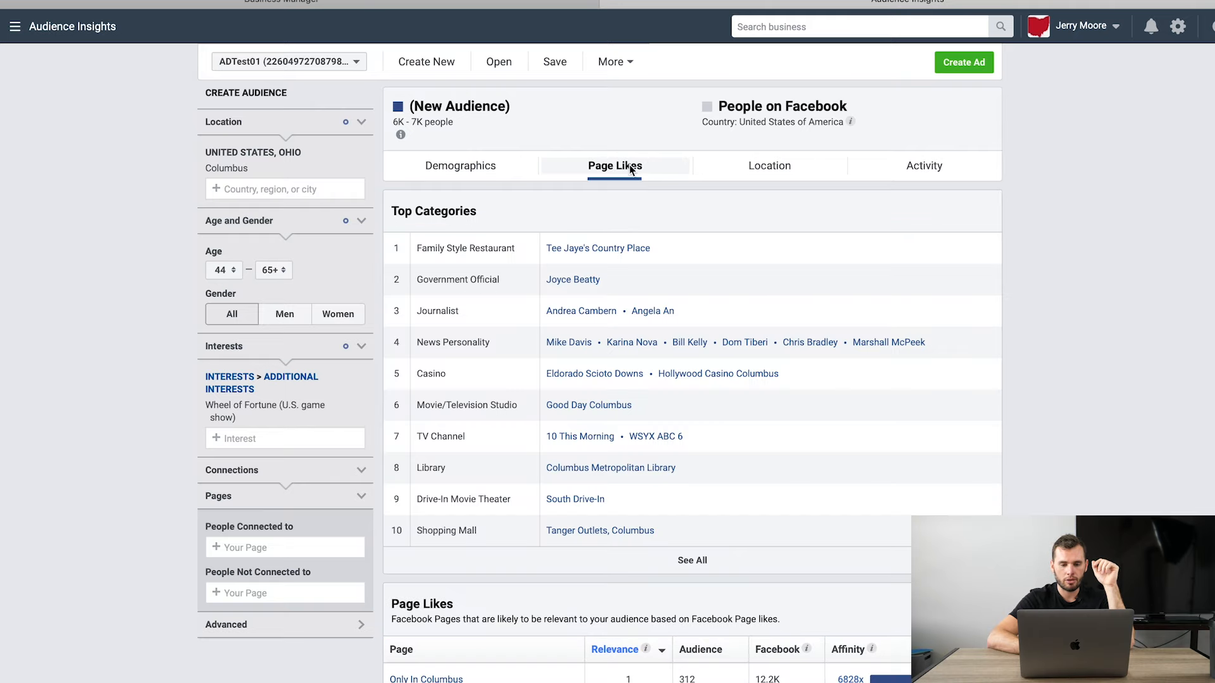
scroll(686, 221, down, 1)
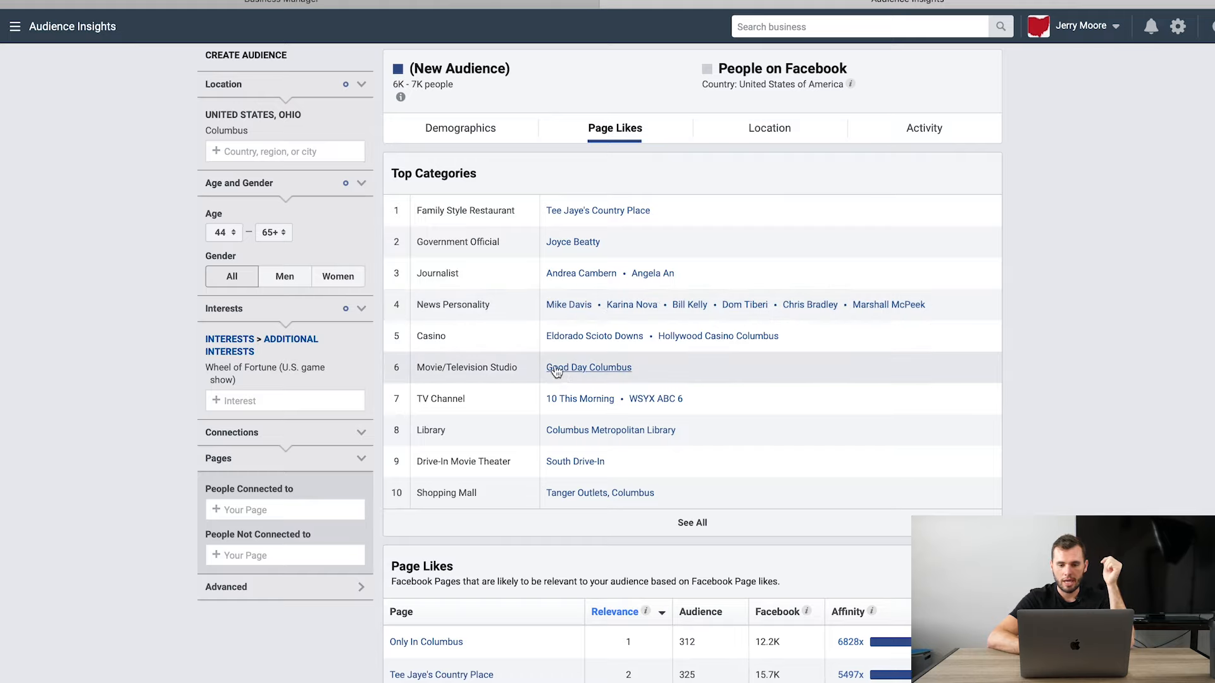
scroll(658, 366, down, 1)
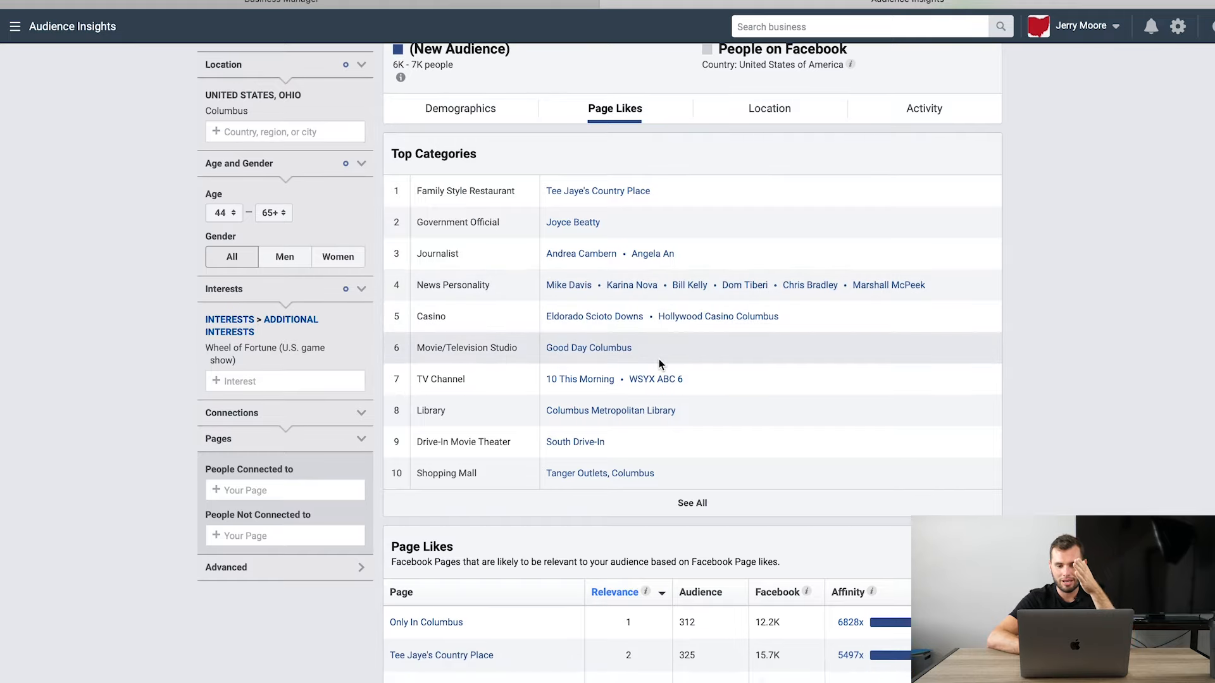
scroll(658, 339, down, 1)
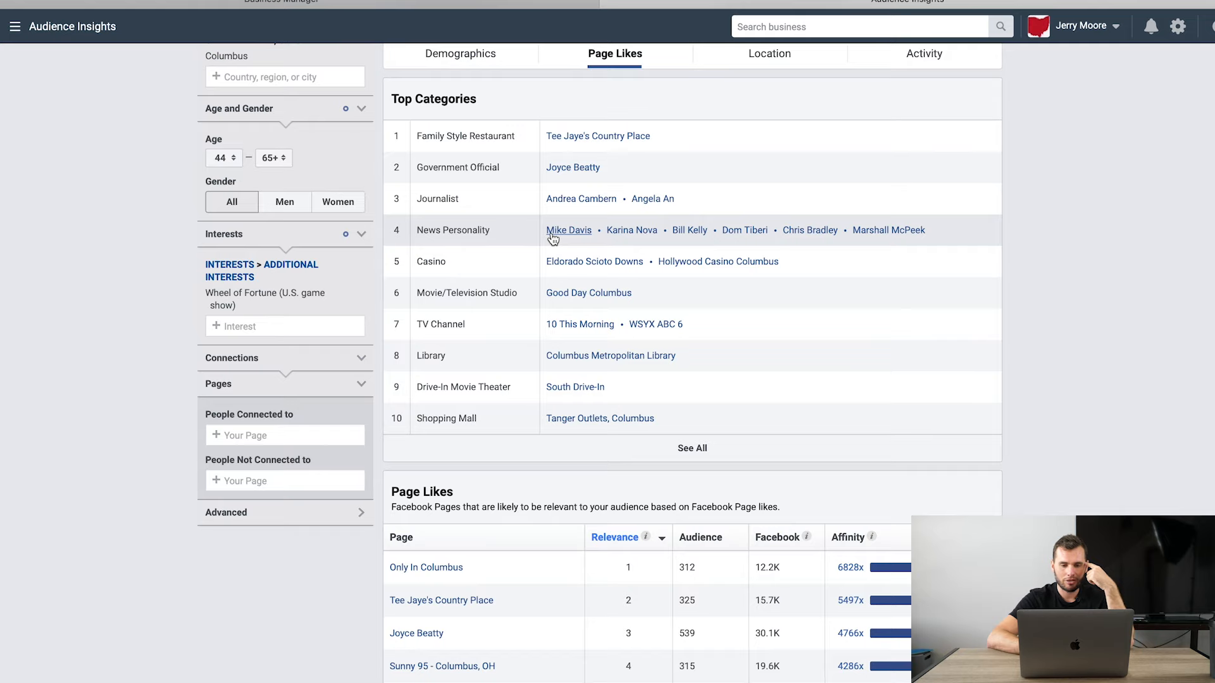
scroll(560, 307, down, 1)
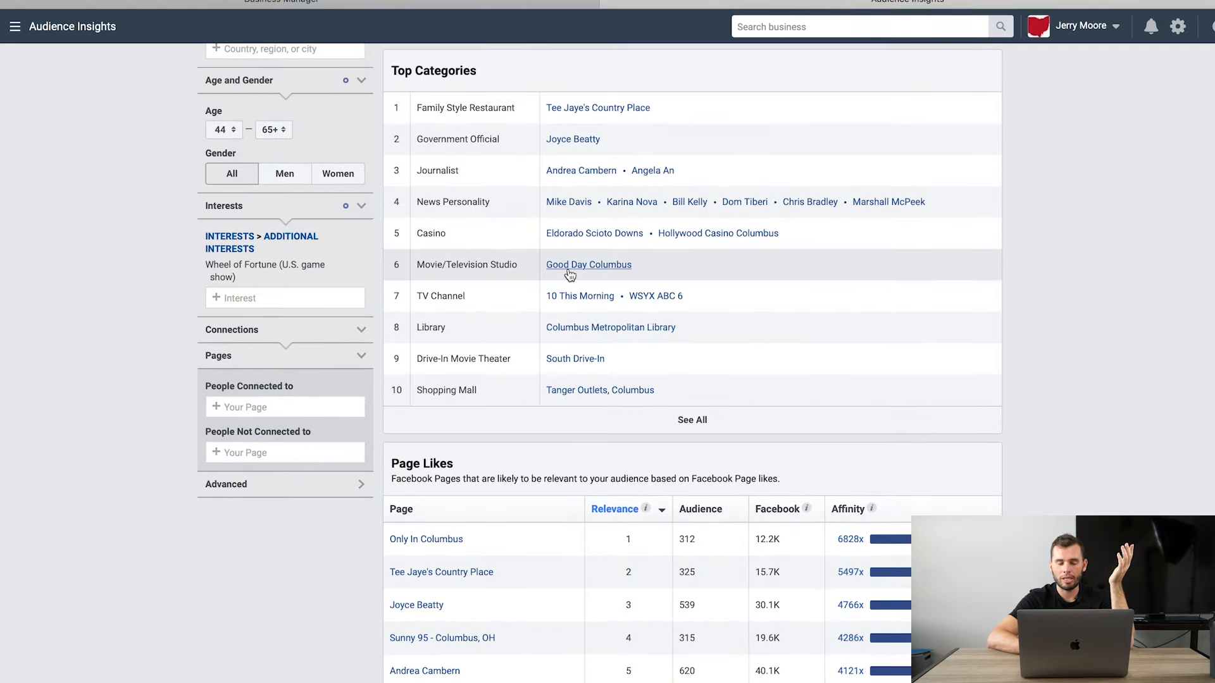
- Inspect the Only In Columbus page from the audience's relevant pages, and return to Audience Insights
scroll(569, 272, down, 5)
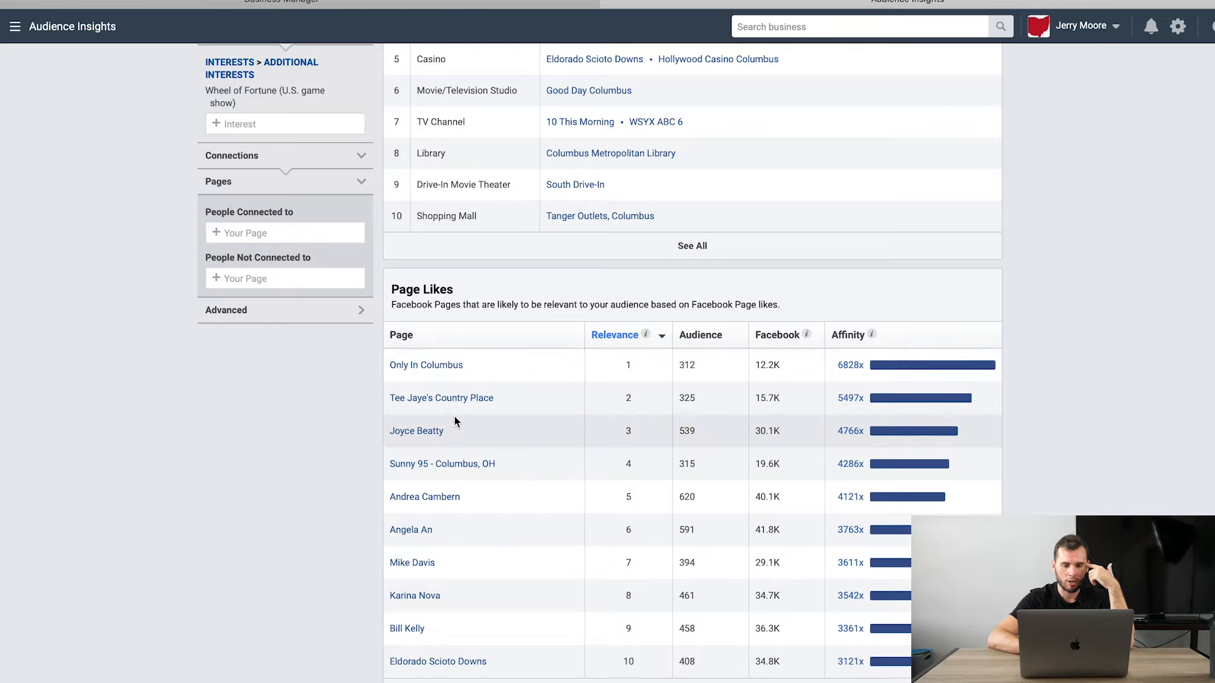
click(442, 371)
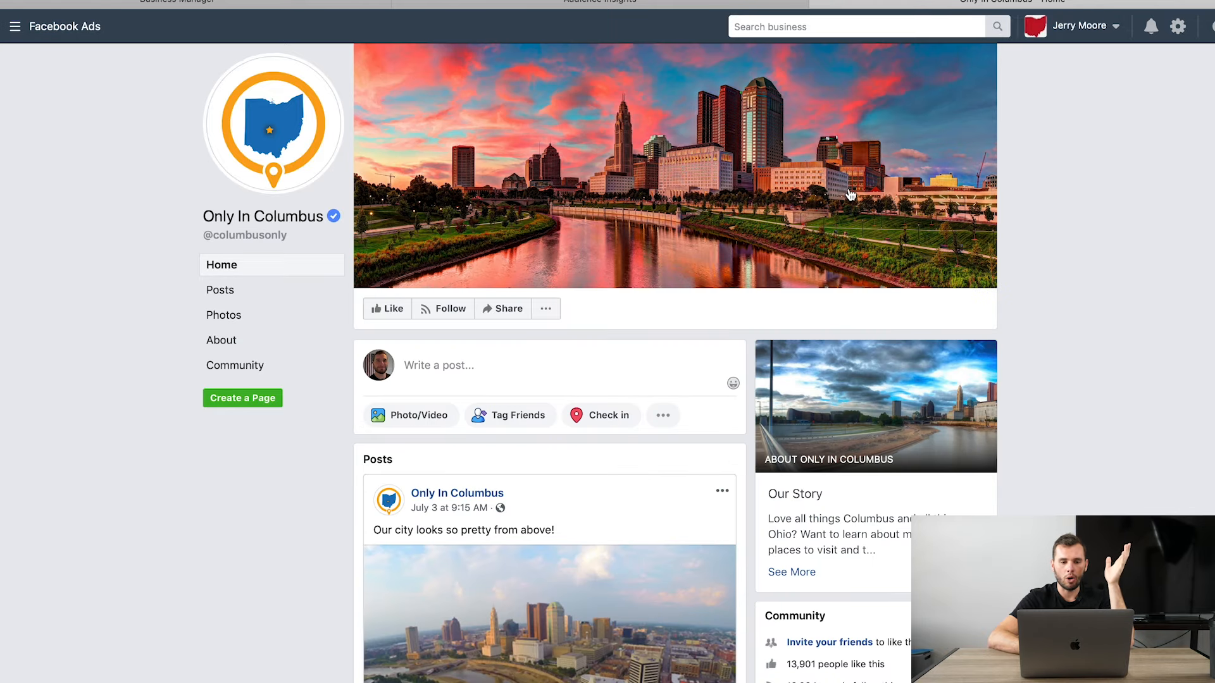
click(817, 3)
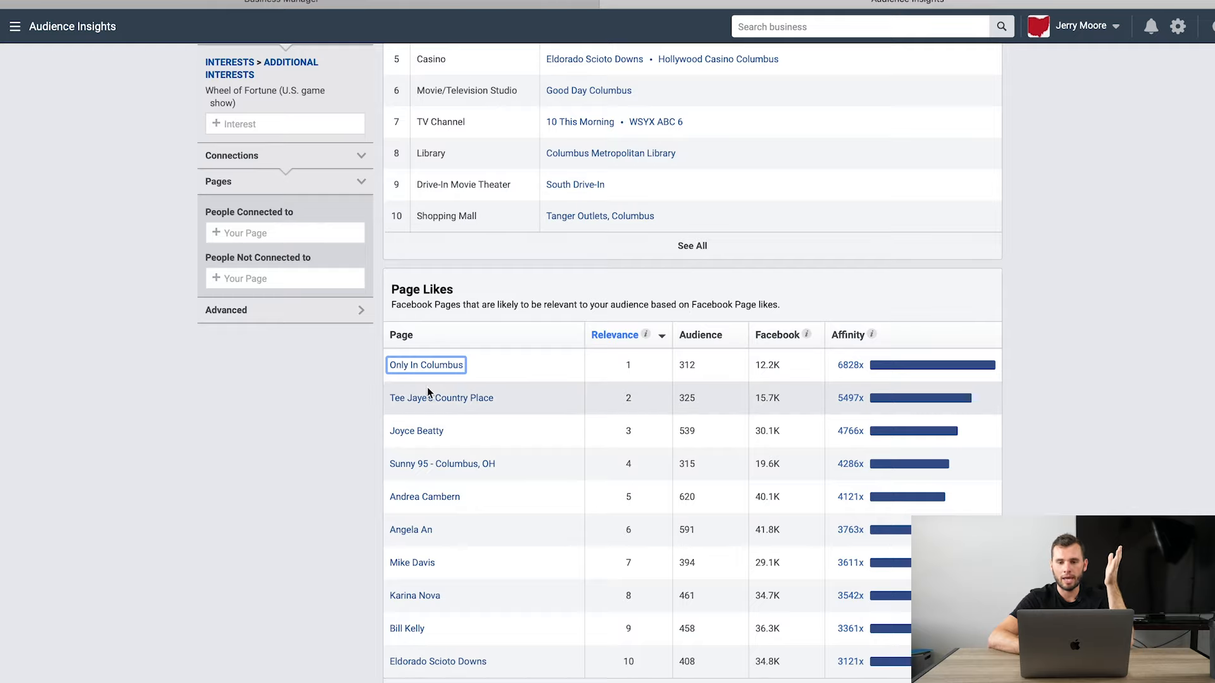
- Compare the Wheel of Fortune audience's most relevant liked pages with its top categories
mouse_move(435, 375)
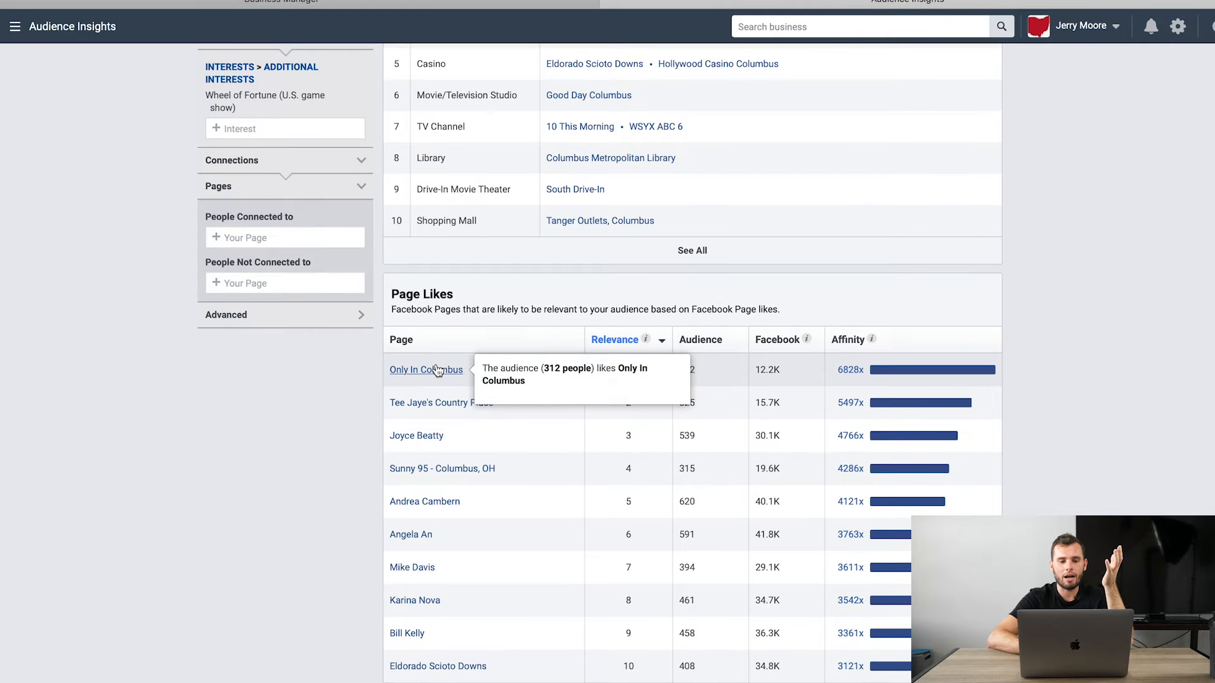
scroll(437, 370, up, 1)
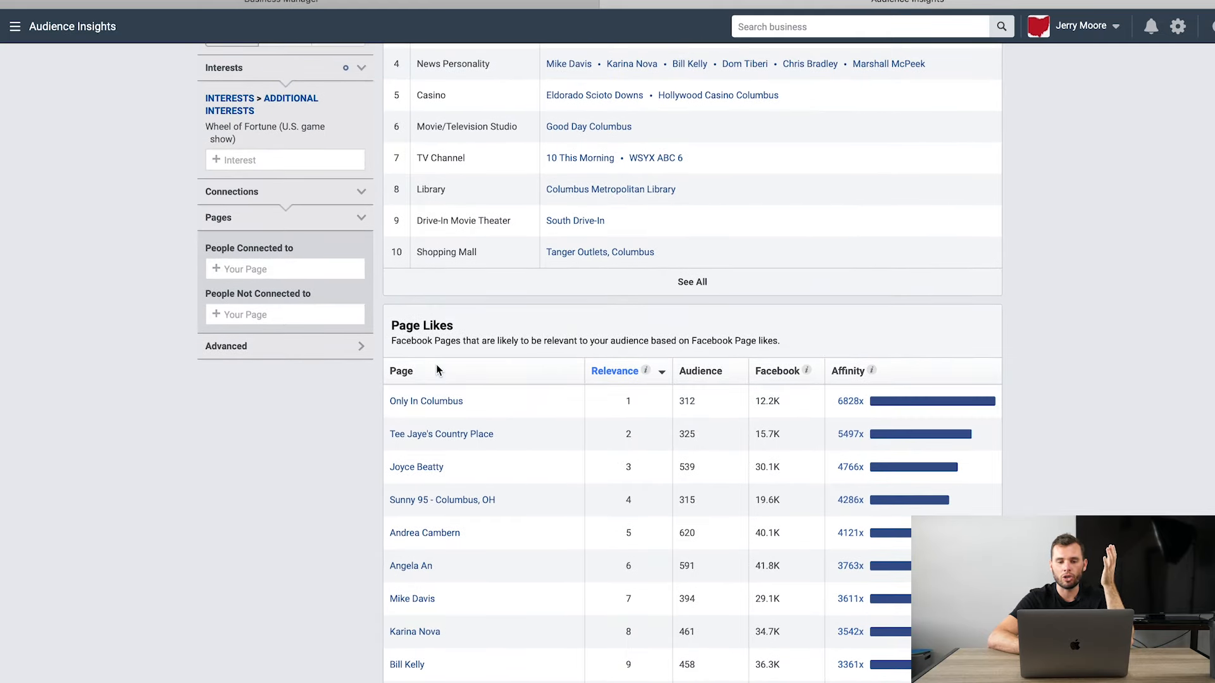
scroll(436, 370, up, 5)
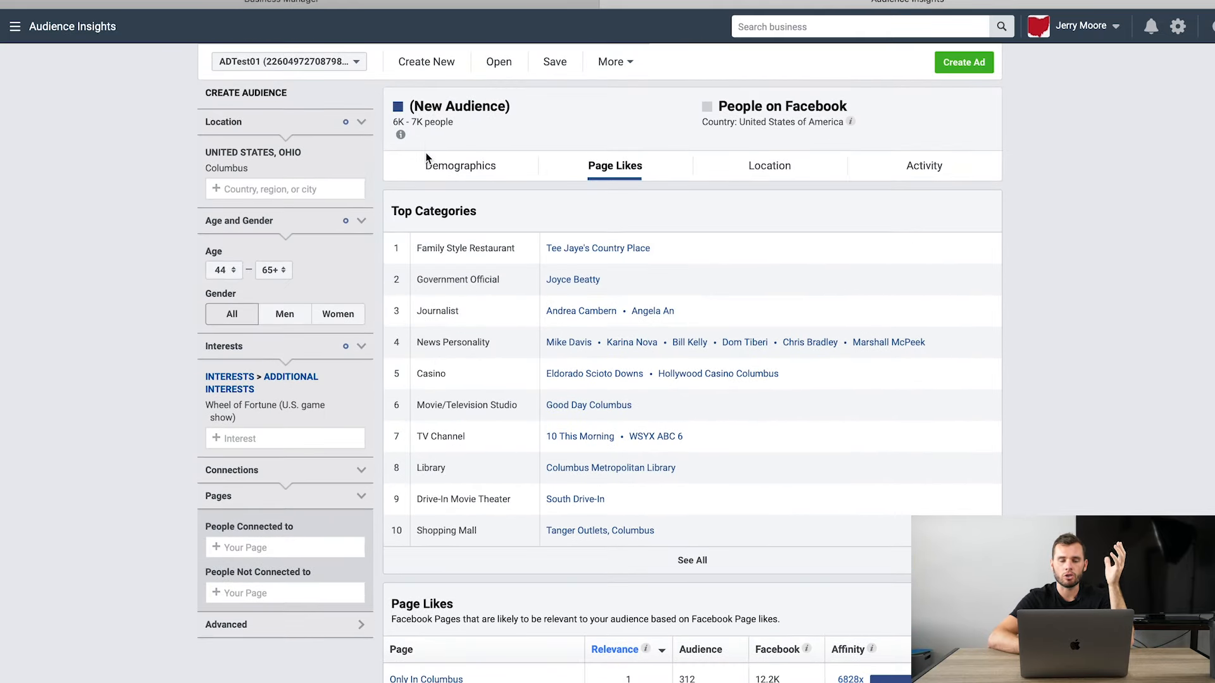
scroll(456, 184, down, 5)
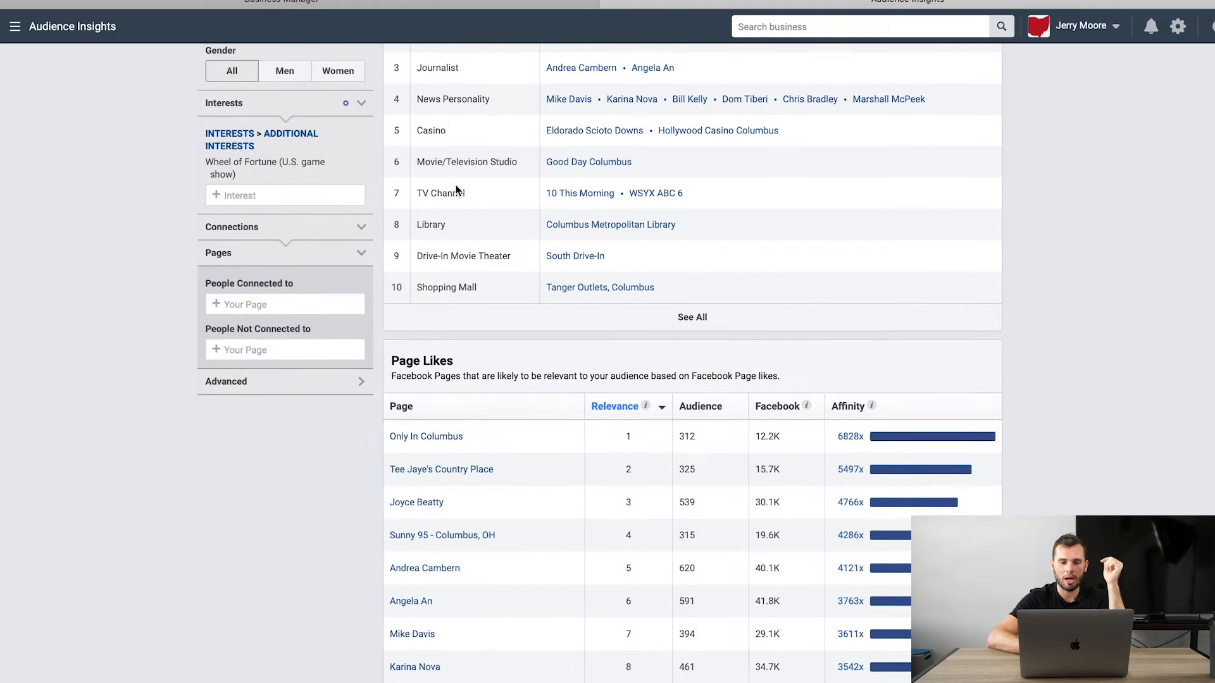
mouse_move(446, 432)
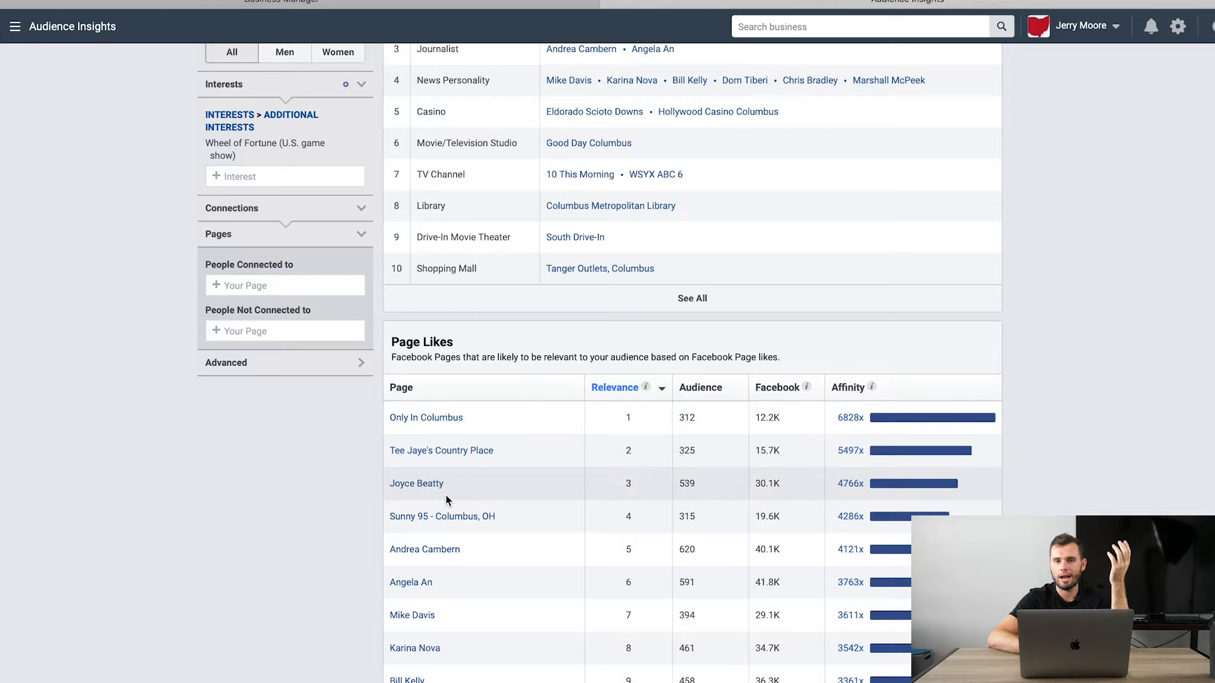
mouse_move(441, 554)
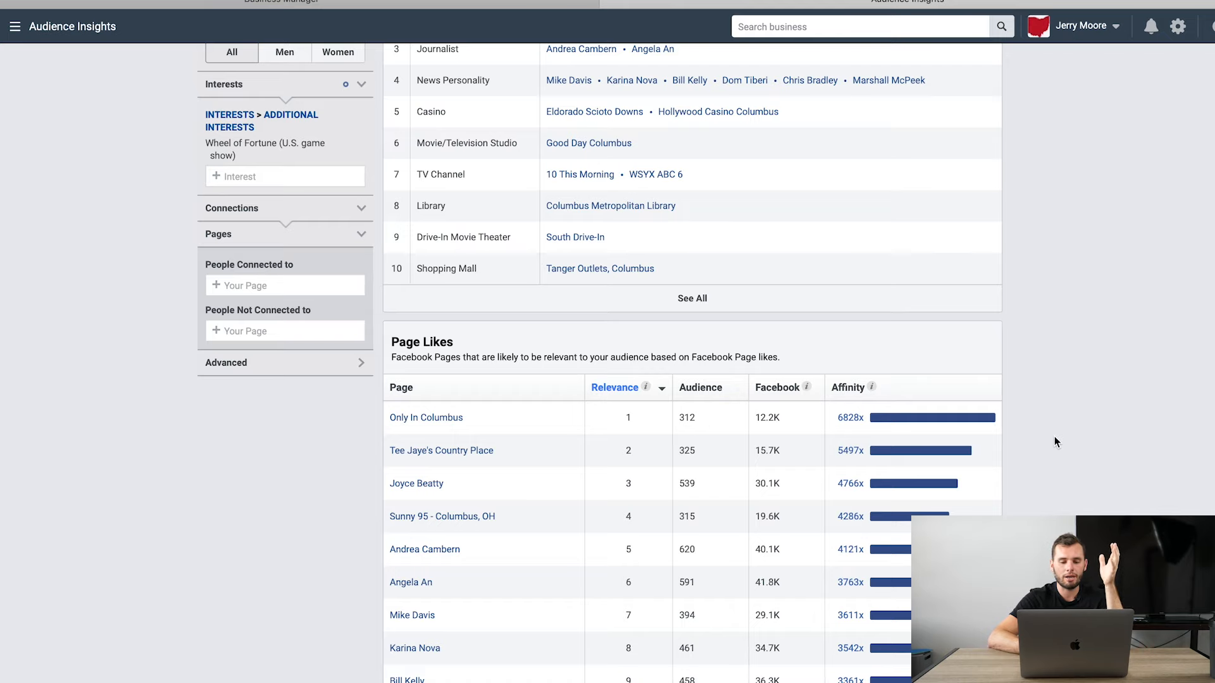
scroll(1055, 442, up, 4)
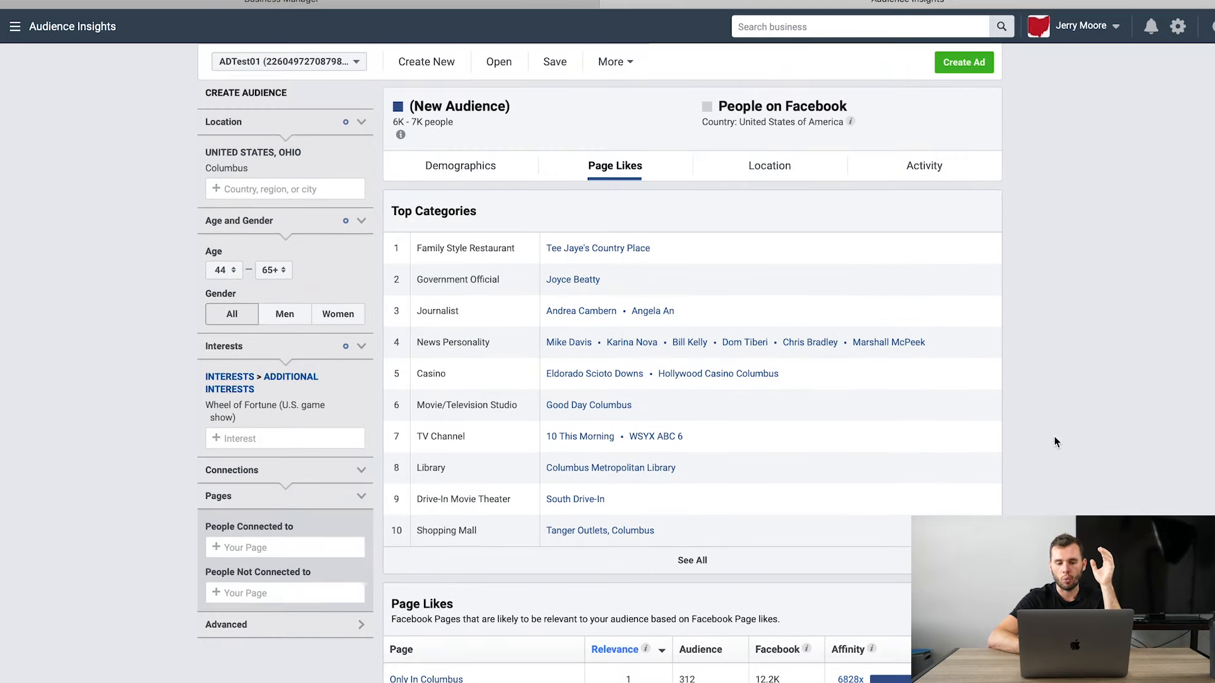